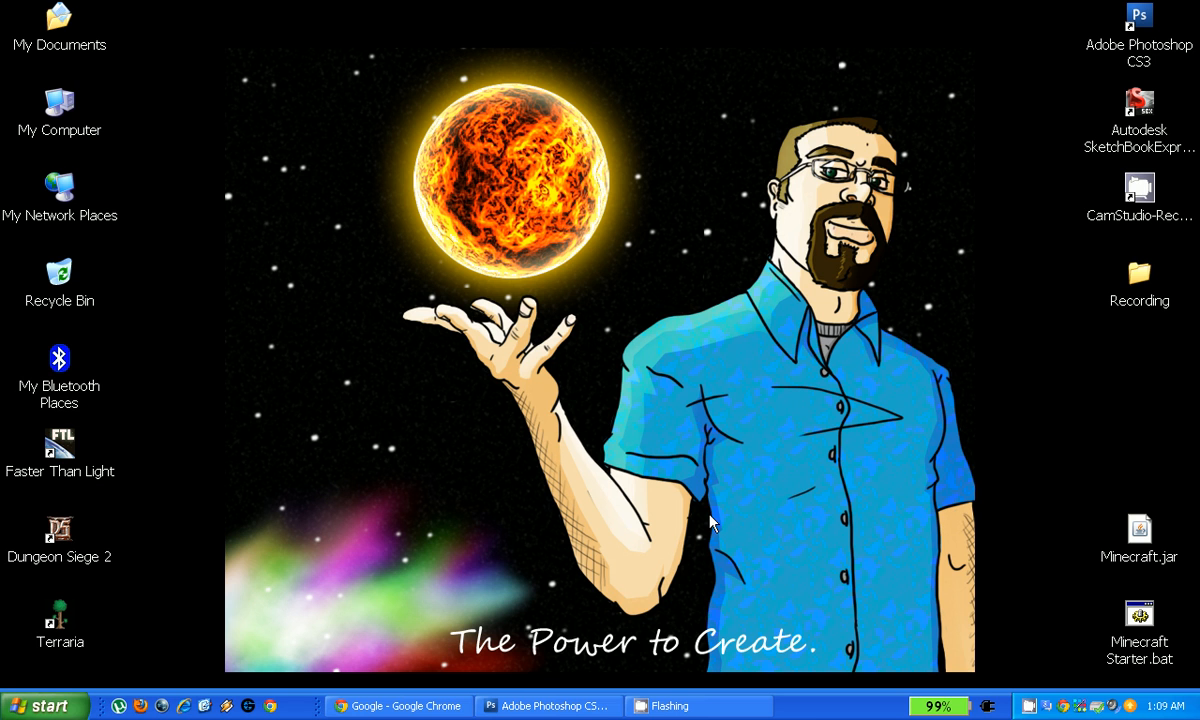
Step: Switch to Photoshop and create a blank white 938 × 575 pixel RGB document at 72 pixels/inch
{"action": "left_click", "coordinate": [582, 708]}
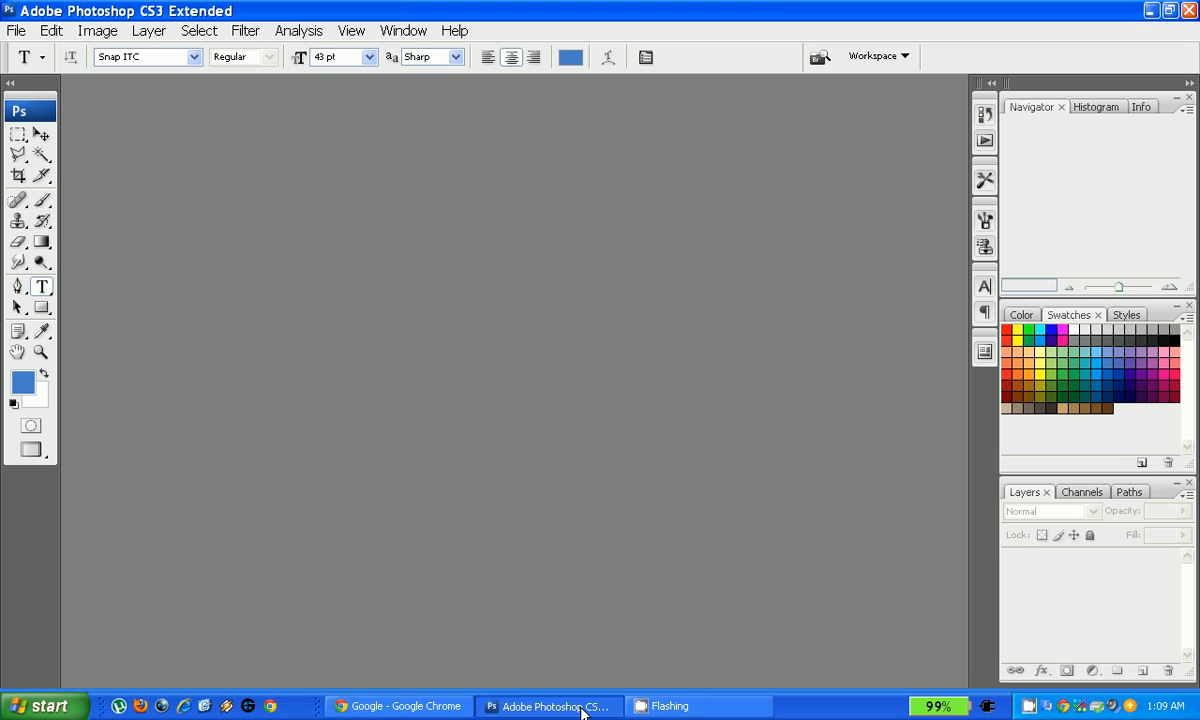
{"action": "left_click", "coordinate": [17, 134]}
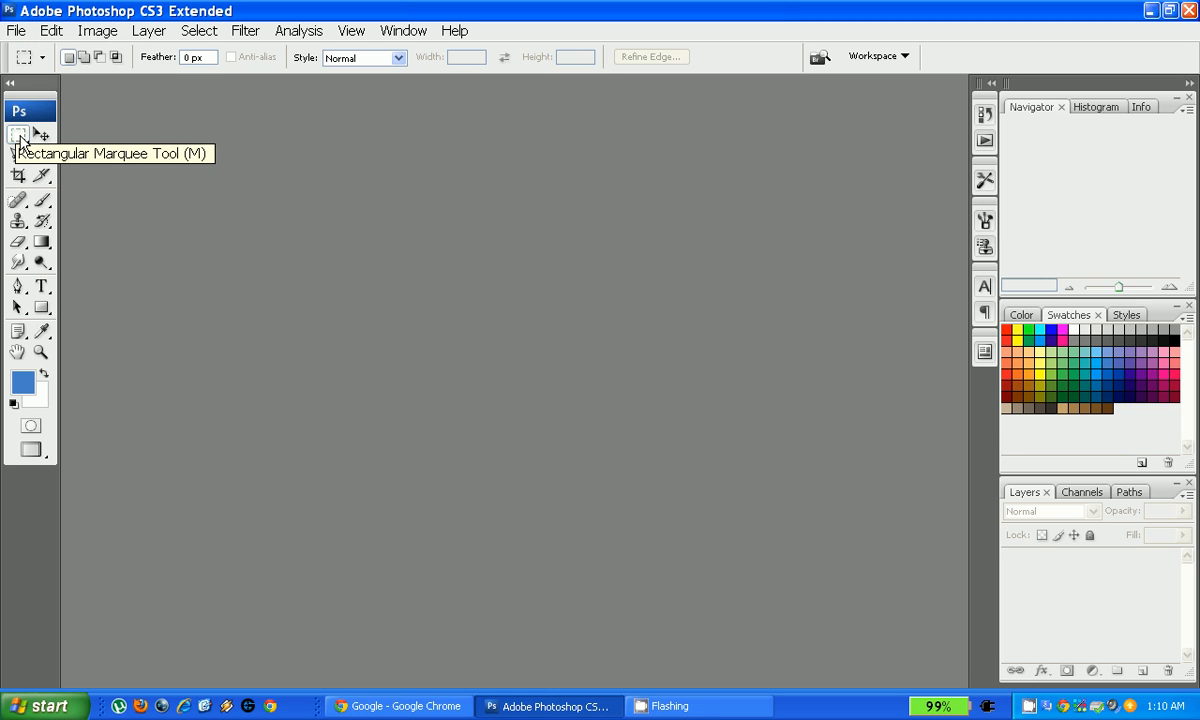
{"action": "left_click", "coordinate": [16, 31]}
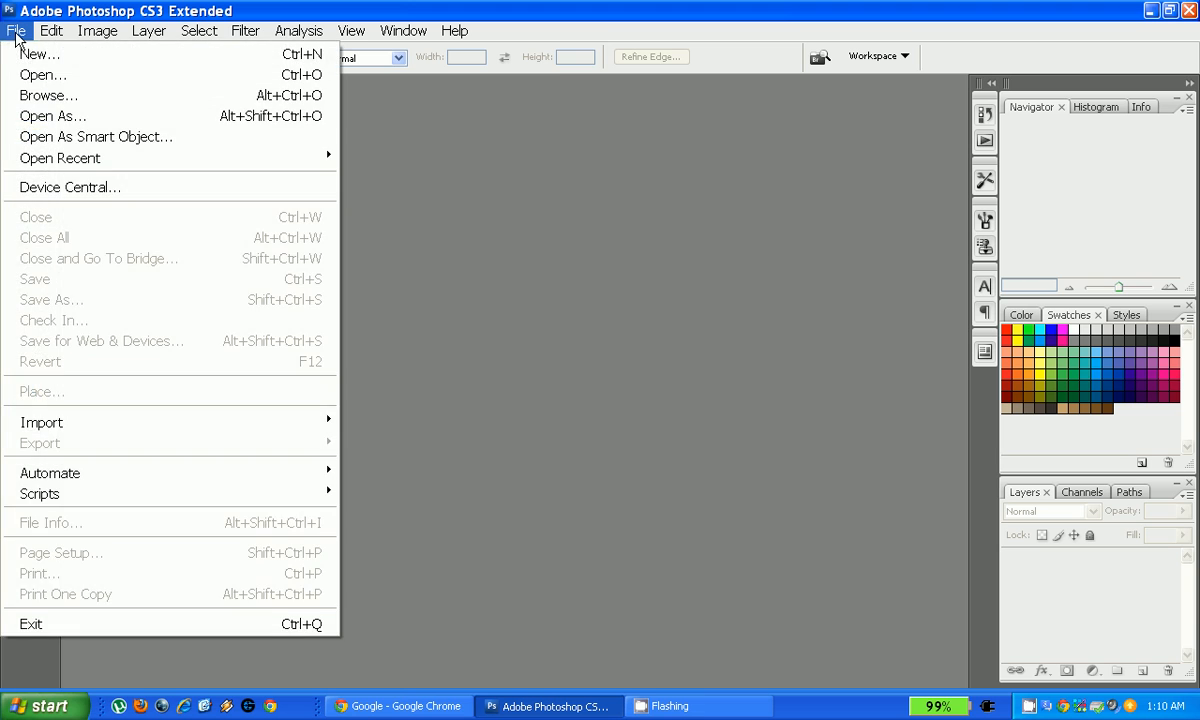
{"action": "left_click", "coordinate": [30, 49]}
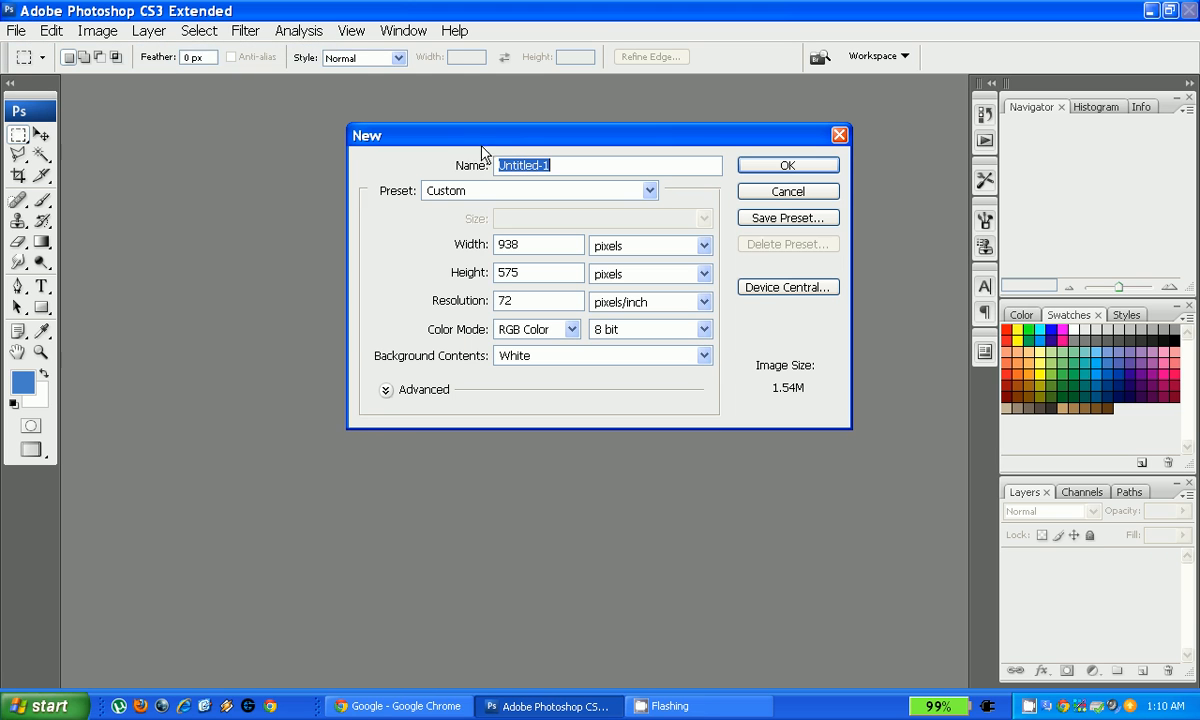
{"action": "left_click", "coordinate": [816, 170]}
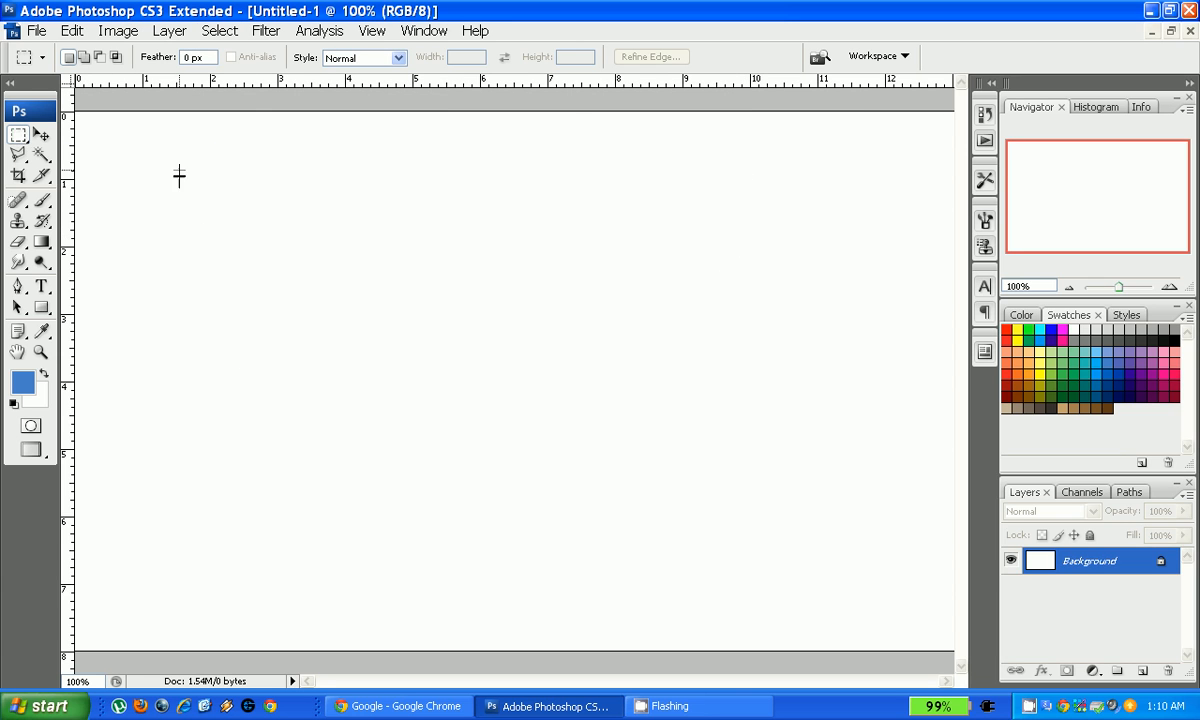
Step: Try out rectangular and elliptical marquee selections of different sizes on the blank canvas, and deselect
{"action": "left_click_drag", "start_coordinate": [357, 242], "coordinate": [572, 457]}
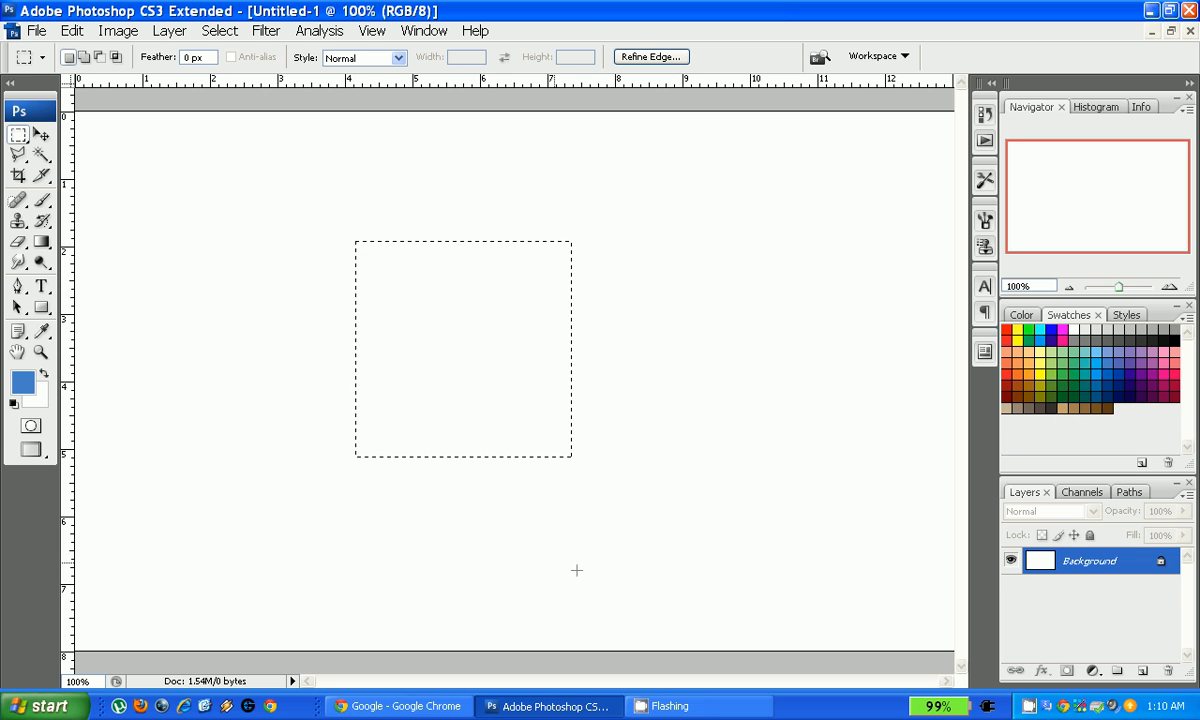
{"action": "left_click_drag", "start_coordinate": [645, 222], "coordinate": [326, 361]}
{"action": "right_click", "coordinate": [10, 136]}
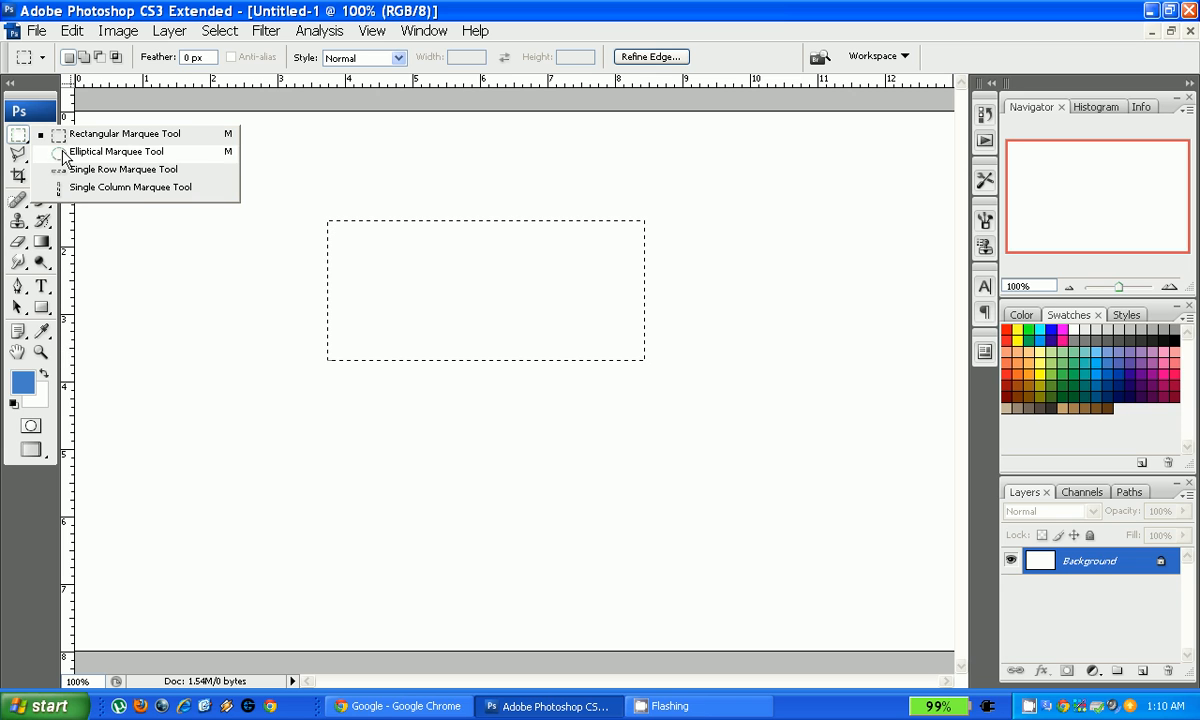
{"action": "left_click", "coordinate": [62, 155]}
{"action": "left_click_drag", "start_coordinate": [264, 168], "coordinate": [514, 504]}
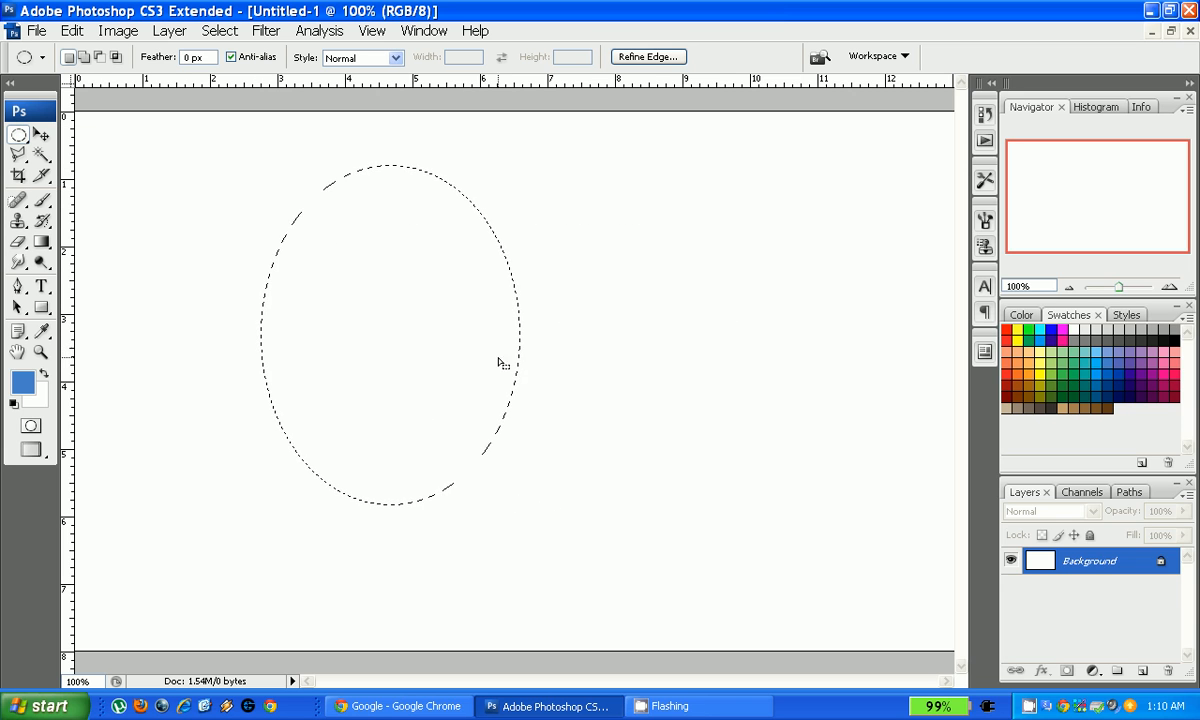
{"action": "left_click_drag", "start_coordinate": [510, 230], "coordinate": [798, 485]}
{"action": "left_click_drag", "start_coordinate": [566, 574], "coordinate": [779, 420]}
{"action": "left_click", "coordinate": [423, 559]}
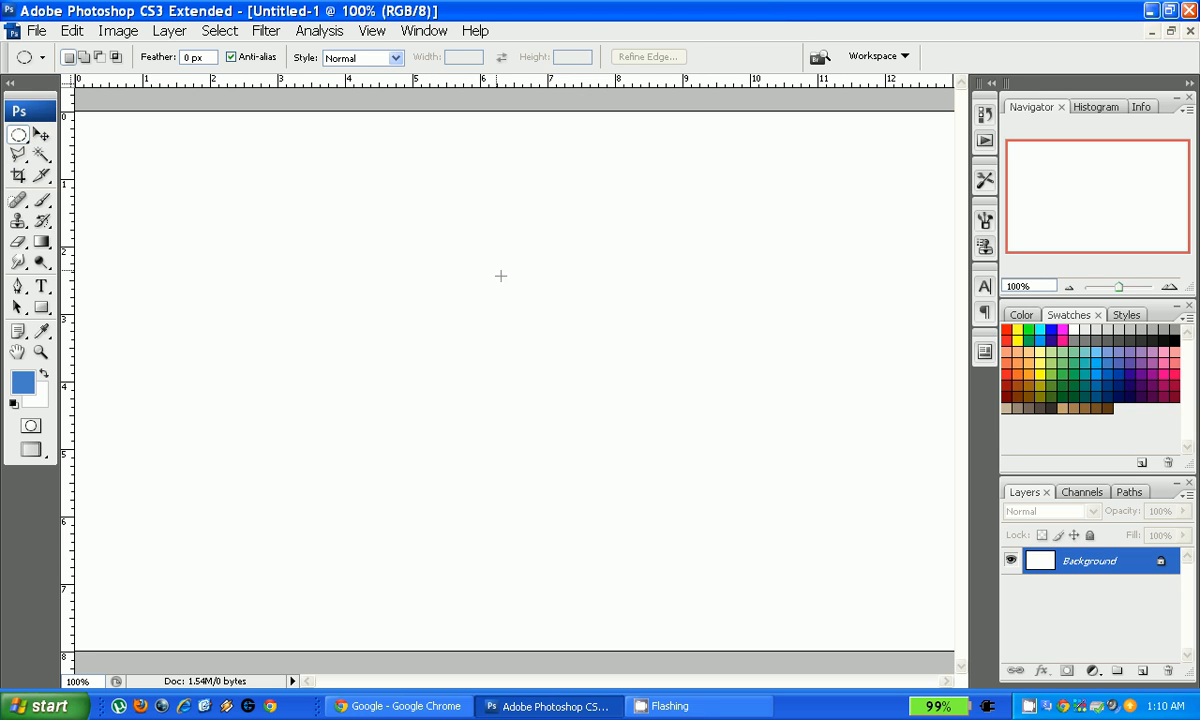
Step: Draw an elliptical selection in the upper-left part of the canvas and move it with its contents toward the centre
{"action": "left_click_drag", "start_coordinate": [247, 176], "coordinate": [470, 371]}
{"action": "left_click", "coordinate": [42, 137]}
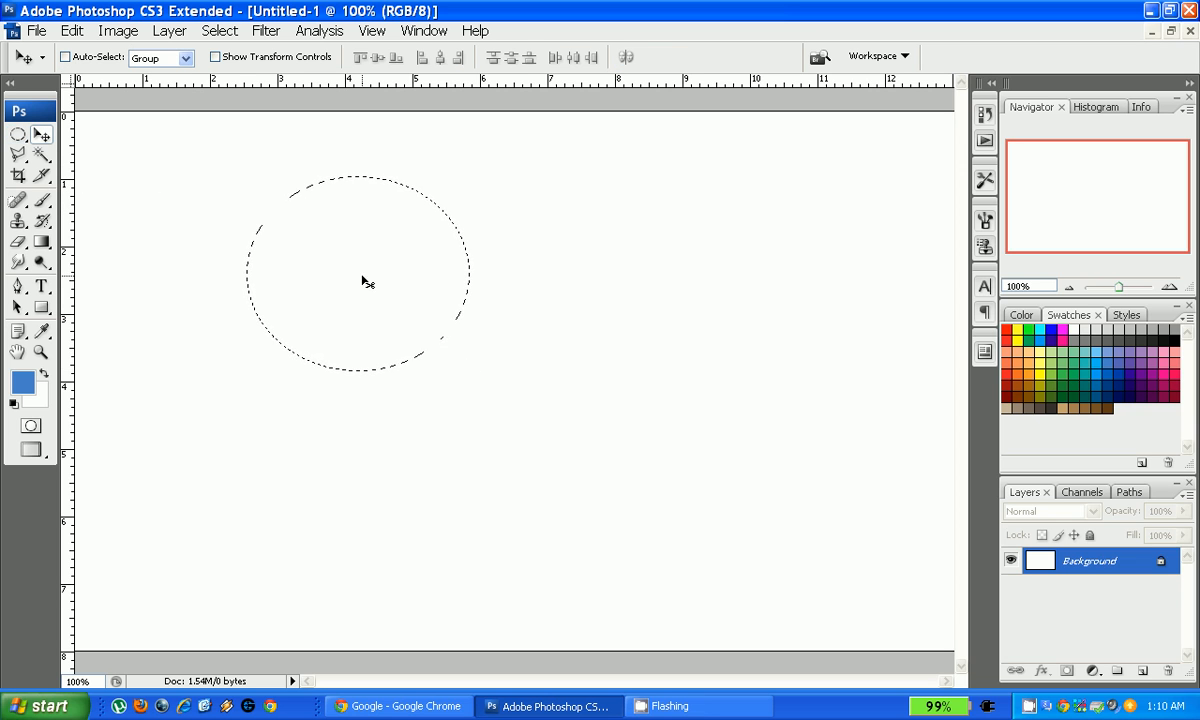
{"action": "left_click_drag", "start_coordinate": [365, 279], "coordinate": [610, 347]}
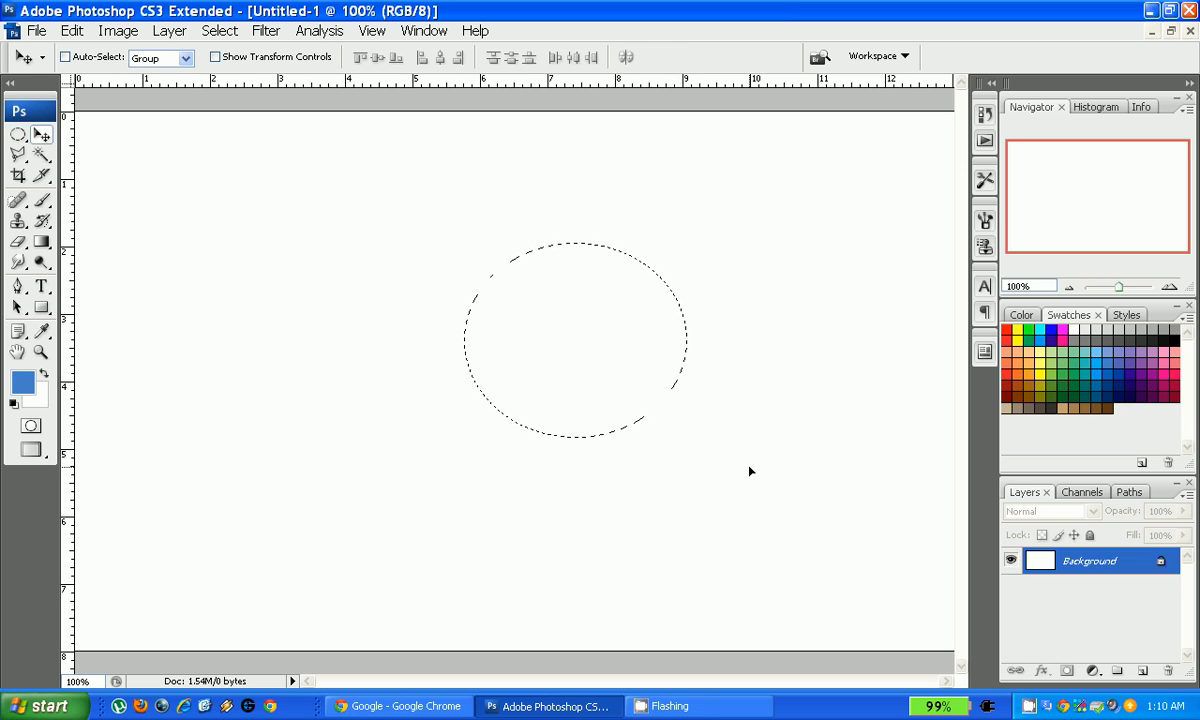
Step: Convert the locked Background into the regular layer Layer 0, move the elliptical area around the canvas, and deselect
{"action": "double_click", "coordinate": [1085, 562]}
{"action": "left_click", "coordinate": [755, 223]}
{"action": "left_click_drag", "start_coordinate": [500, 343], "coordinate": [241, 412]}
{"action": "left_click_drag", "start_coordinate": [276, 456], "coordinate": [521, 240]}
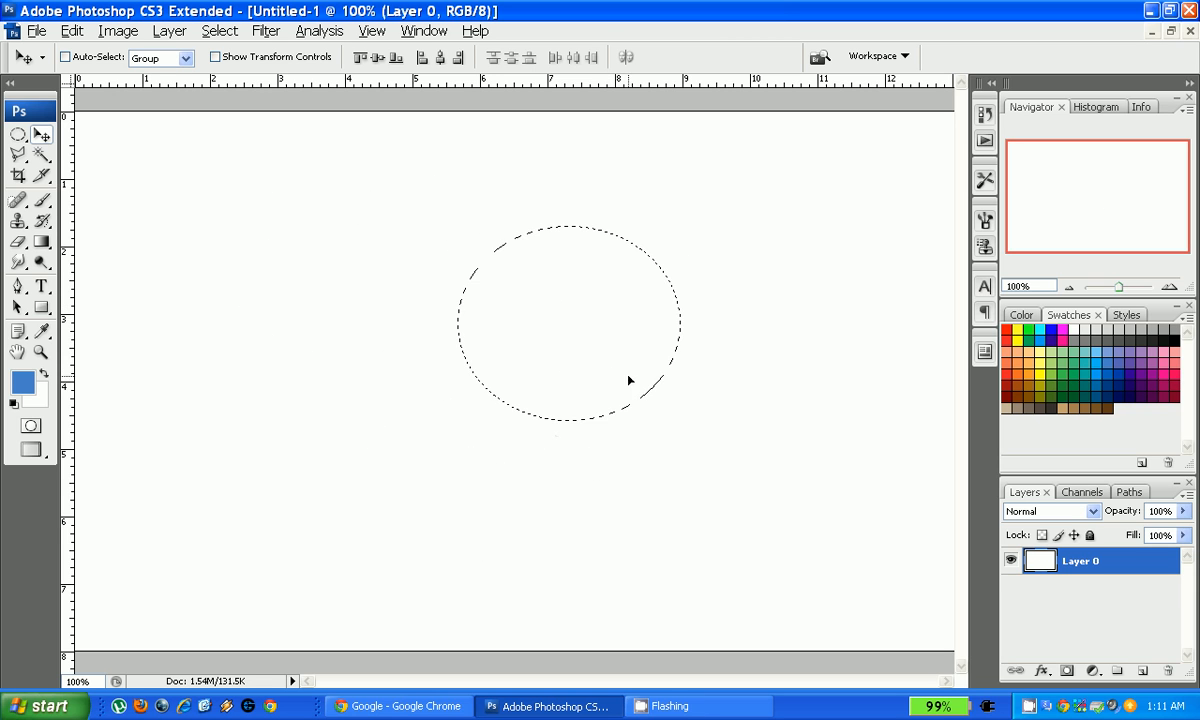
{"action": "left_click", "coordinate": [18, 134]}
{"action": "left_click", "coordinate": [174, 199]}
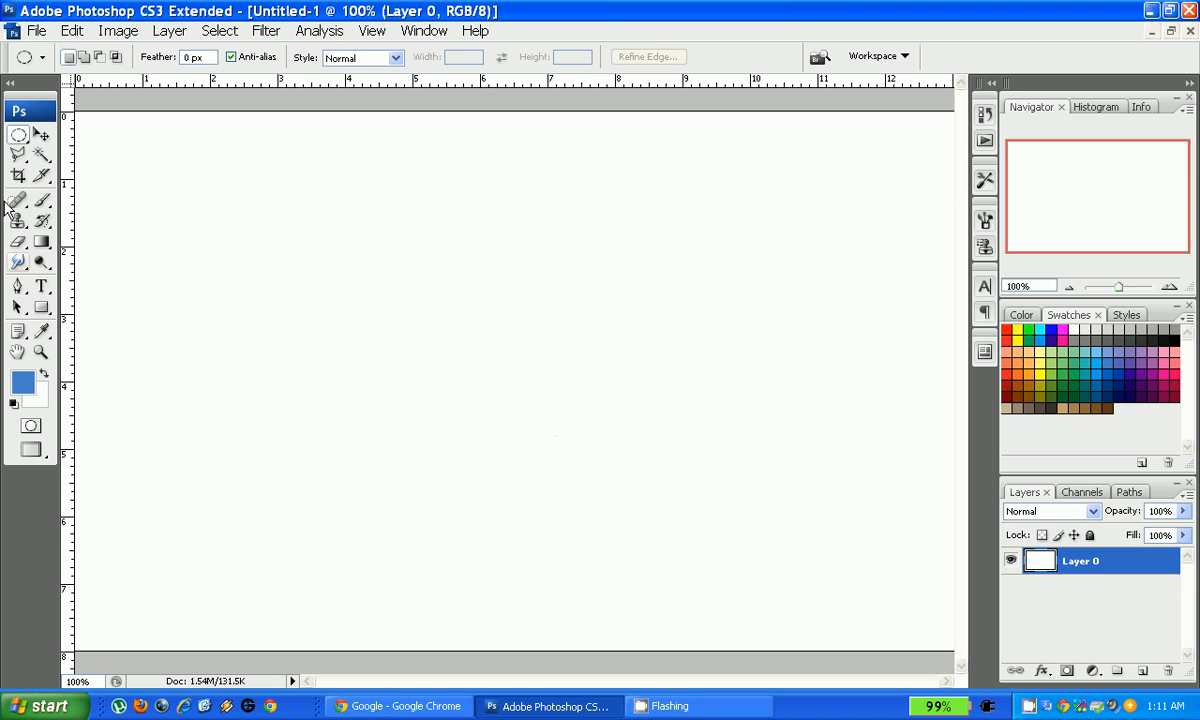
Step: Outline a closed five-sided selection in the middle of the canvas with the Polygonal Lasso
{"action": "left_click", "coordinate": [16, 161]}
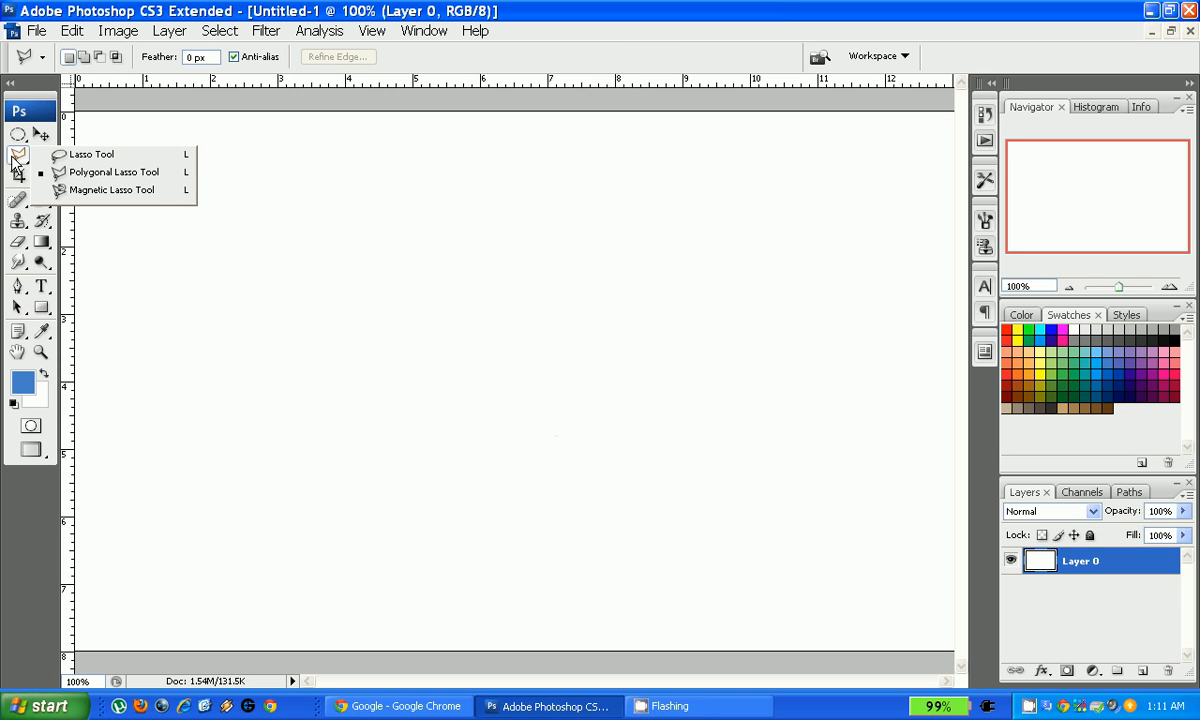
{"action": "left_click", "coordinate": [304, 203]}
{"action": "left_click", "coordinate": [598, 192]}
{"action": "left_click", "coordinate": [647, 432]}
{"action": "left_click", "coordinate": [325, 463]}
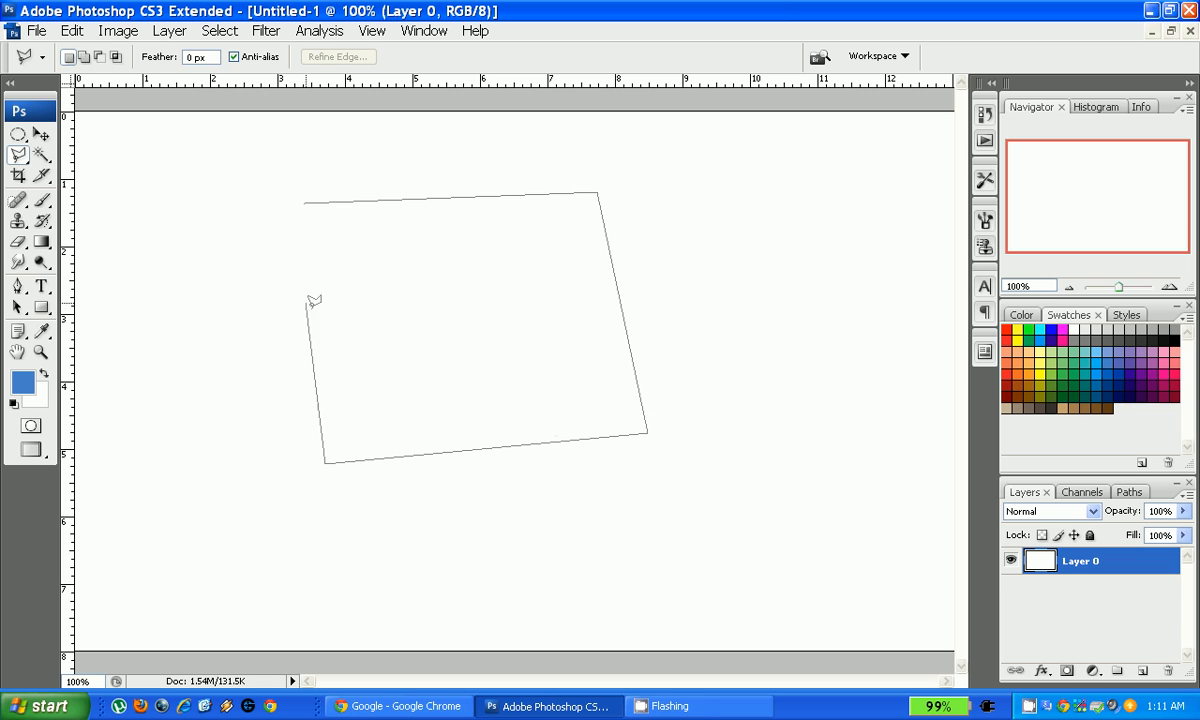
{"action": "left_click", "coordinate": [279, 270]}
{"action": "left_click", "coordinate": [304, 203]}
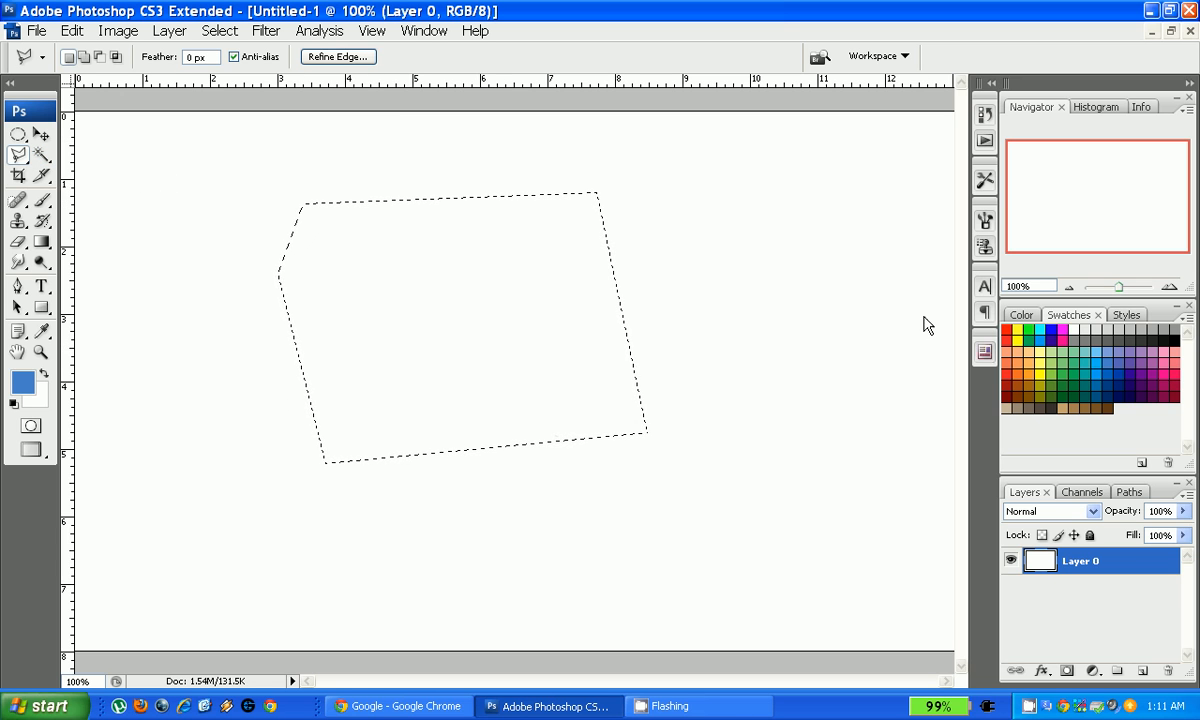
Step: Fill the five-sided selection with the blue foreground colour in Normal mode at 100% opacity, and deselect
{"action": "right_click", "coordinate": [391, 251]}
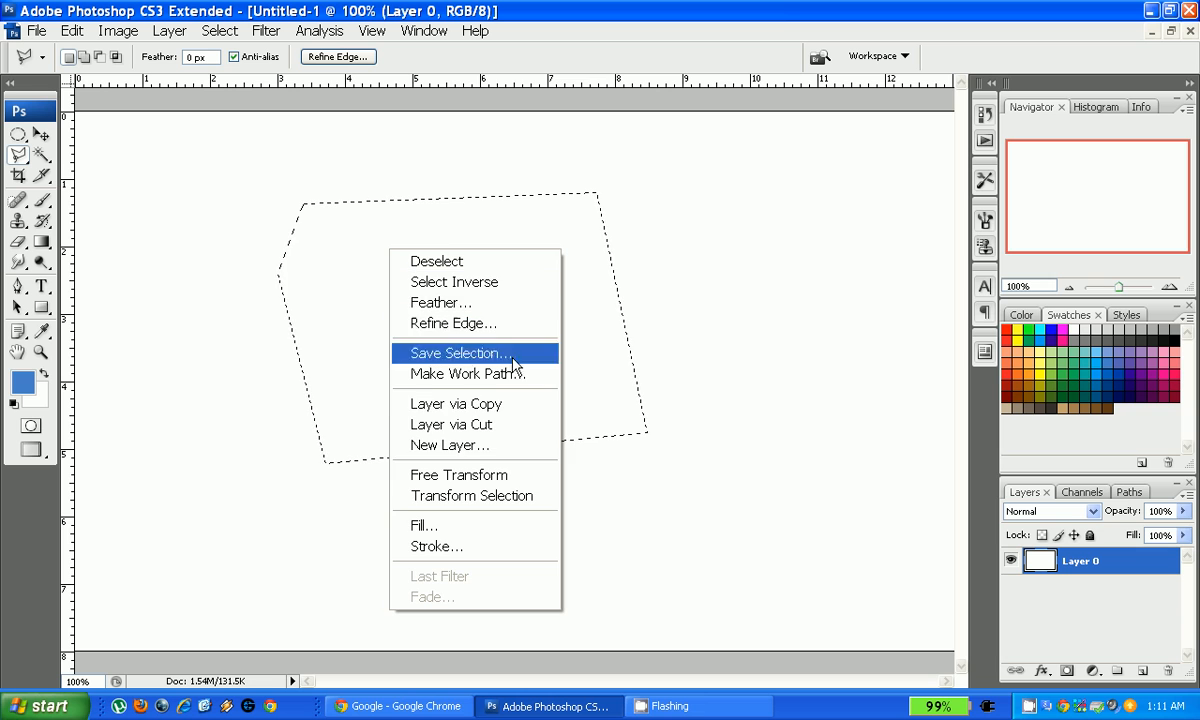
{"action": "left_click", "coordinate": [490, 536]}
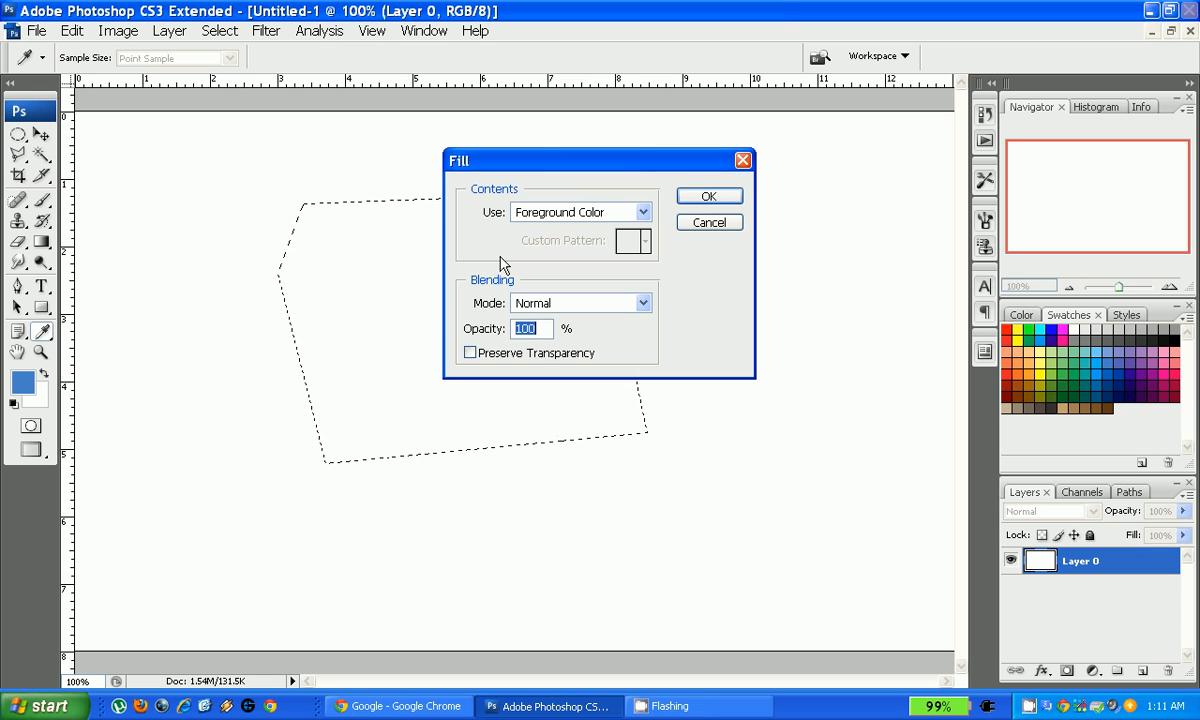
{"action": "left_click", "coordinate": [703, 194]}
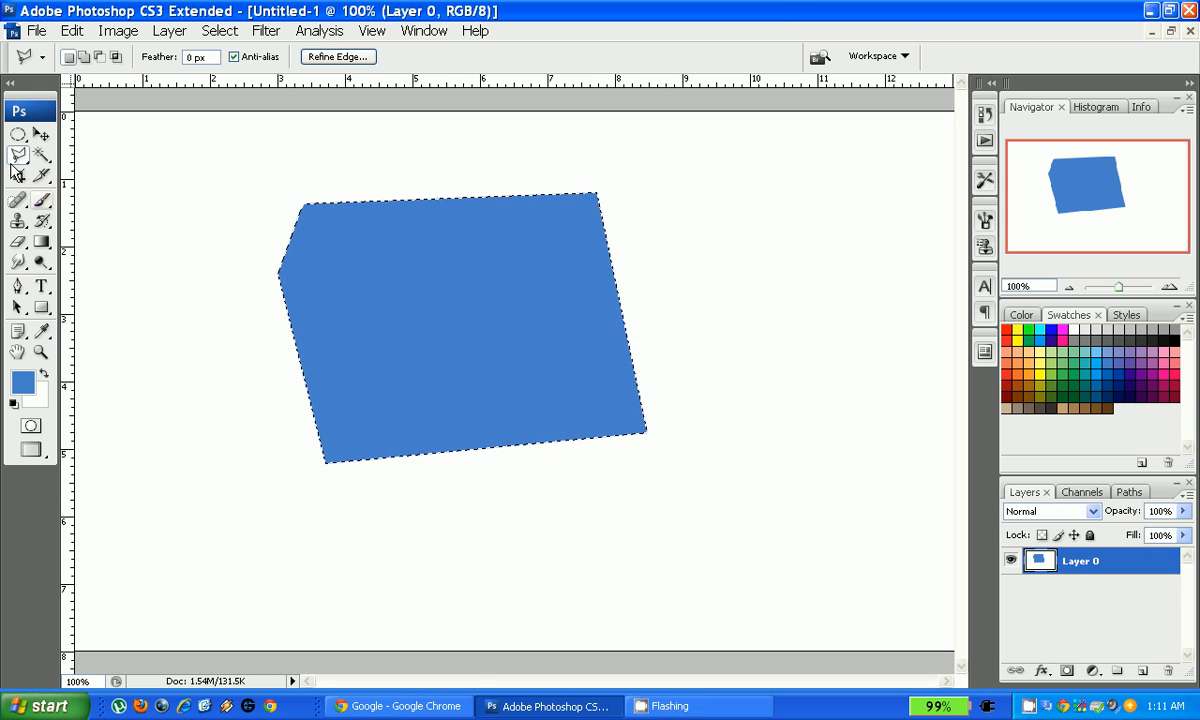
{"action": "left_click", "coordinate": [18, 134]}
{"action": "left_click", "coordinate": [184, 207]}
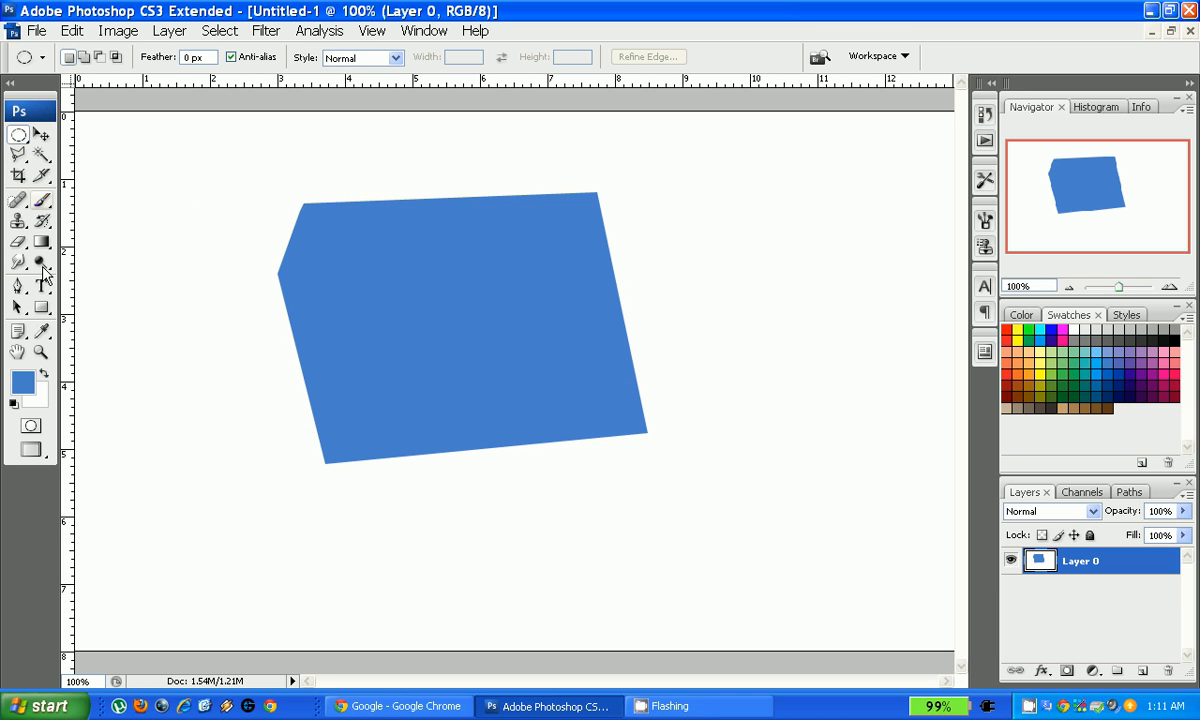
Step: Select the blue shape with the Magic Wand at tolerance 32, and select the white area around it instead
{"action": "left_click", "coordinate": [41, 156]}
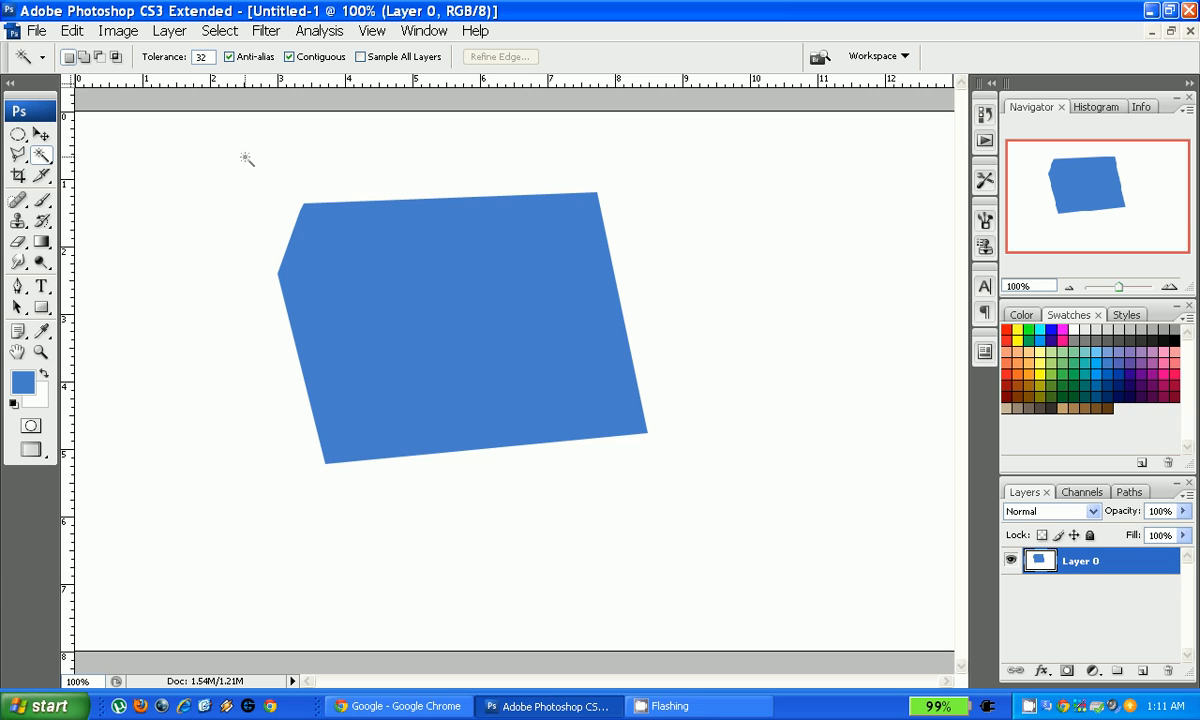
{"action": "left_click", "coordinate": [380, 285]}
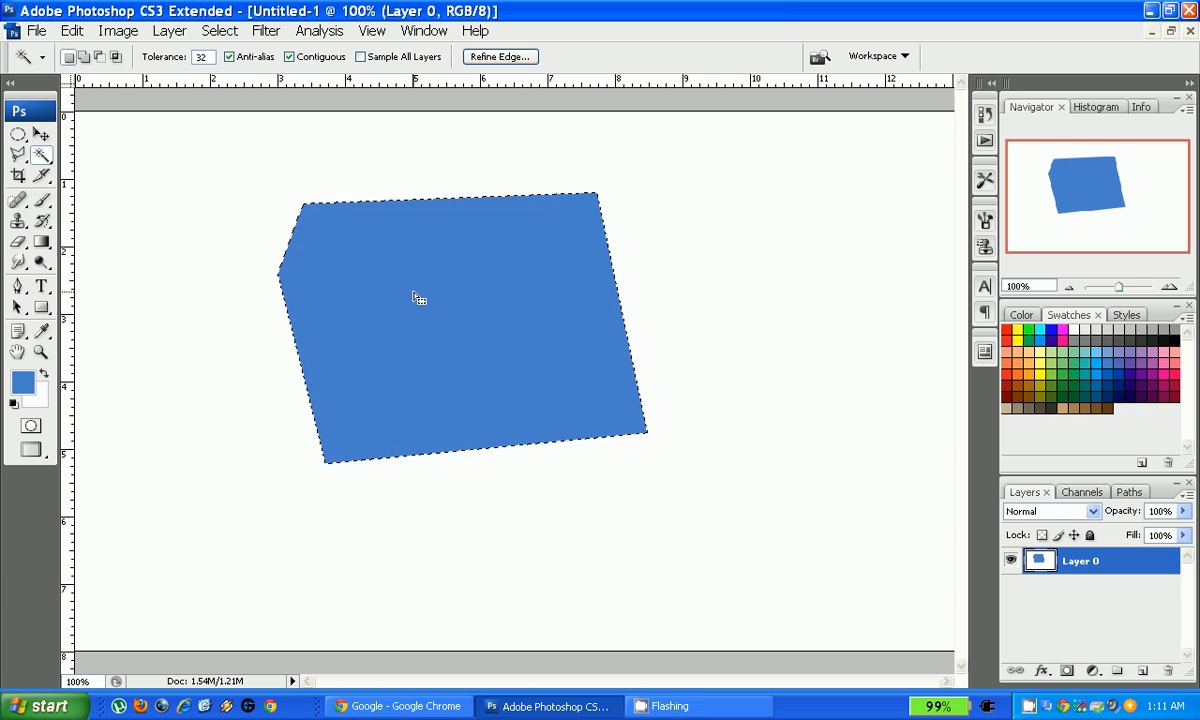
{"action": "left_click", "coordinate": [160, 297]}
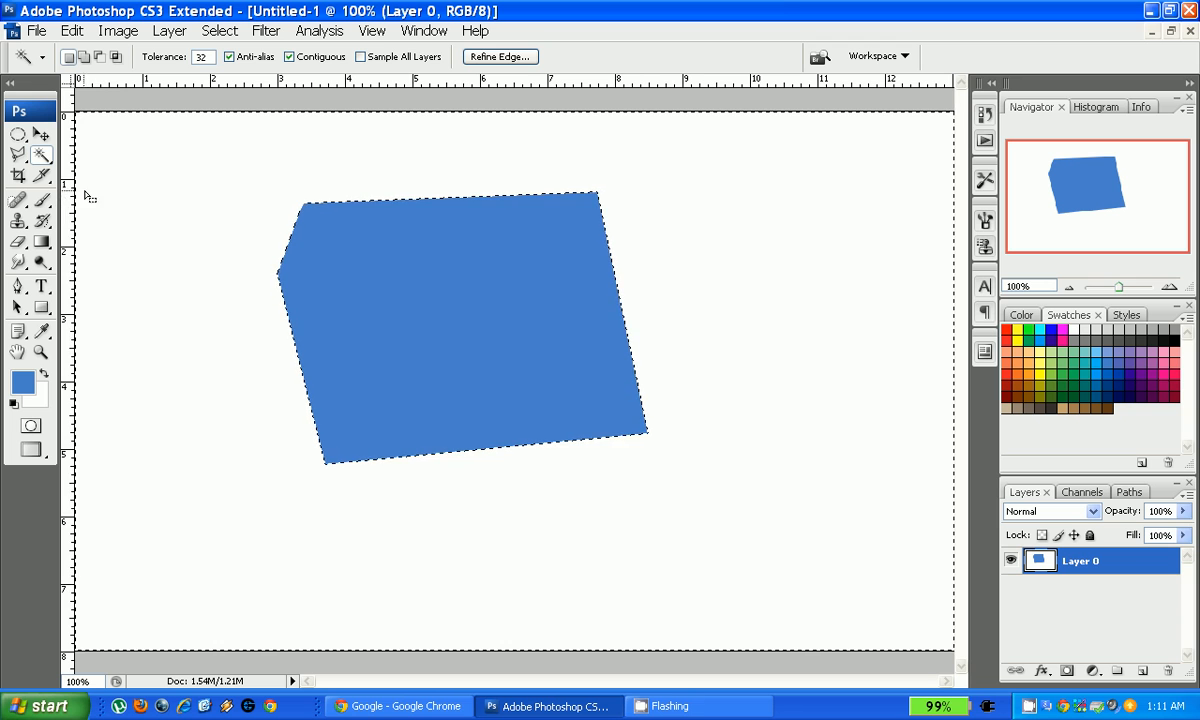
Step: Crop the image to a rectangle around the blue shape's lower-right part, and undo the crop
{"action": "left_click", "coordinate": [18, 177]}
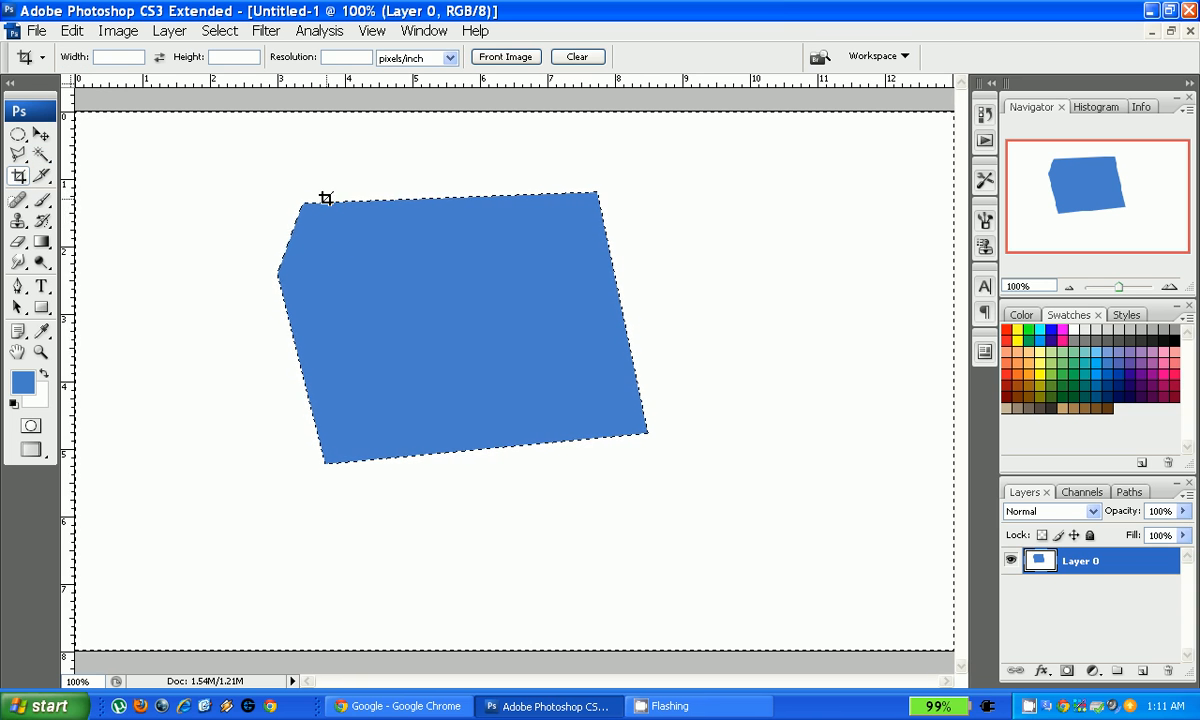
{"action": "left_click", "coordinate": [536, 509]}
{"action": "mouse_move", "coordinate": [405, 287]}
{"action": "left_mouse_down"}
{"action": "mouse_move", "coordinate": [584, 538]}
{"action": "mouse_move", "coordinate": [668, 518]}
{"action": "left_mouse_up"}
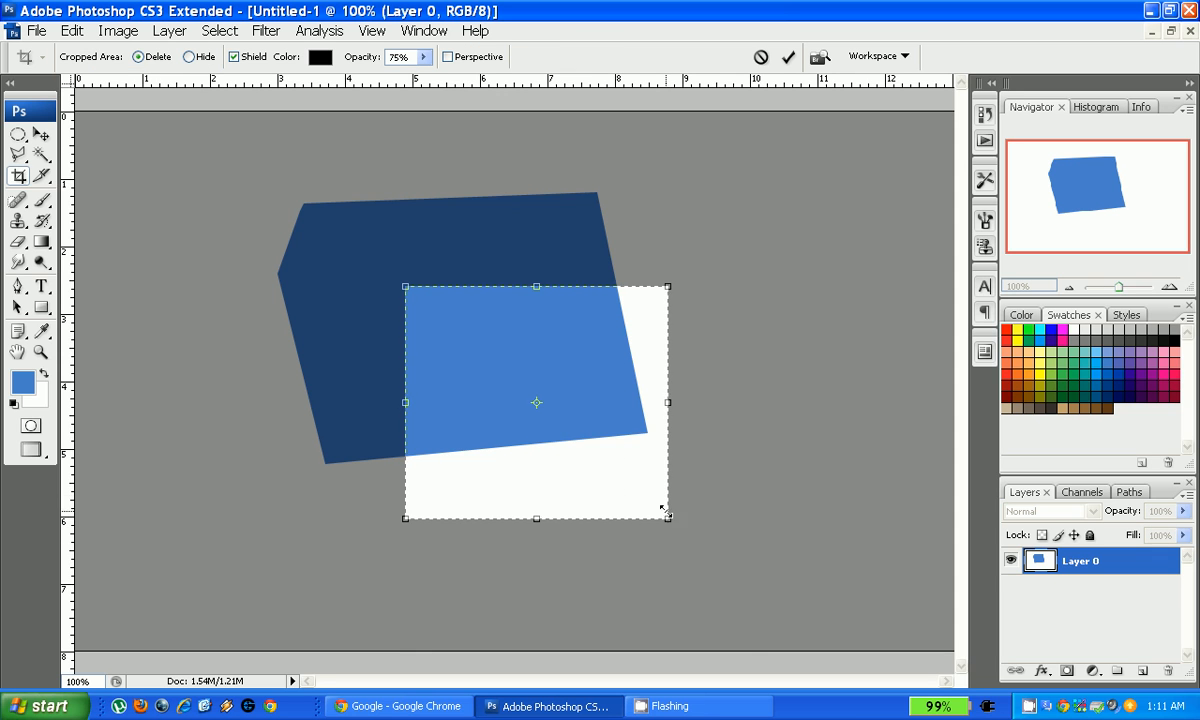
{"action": "key", "text": "Return"}
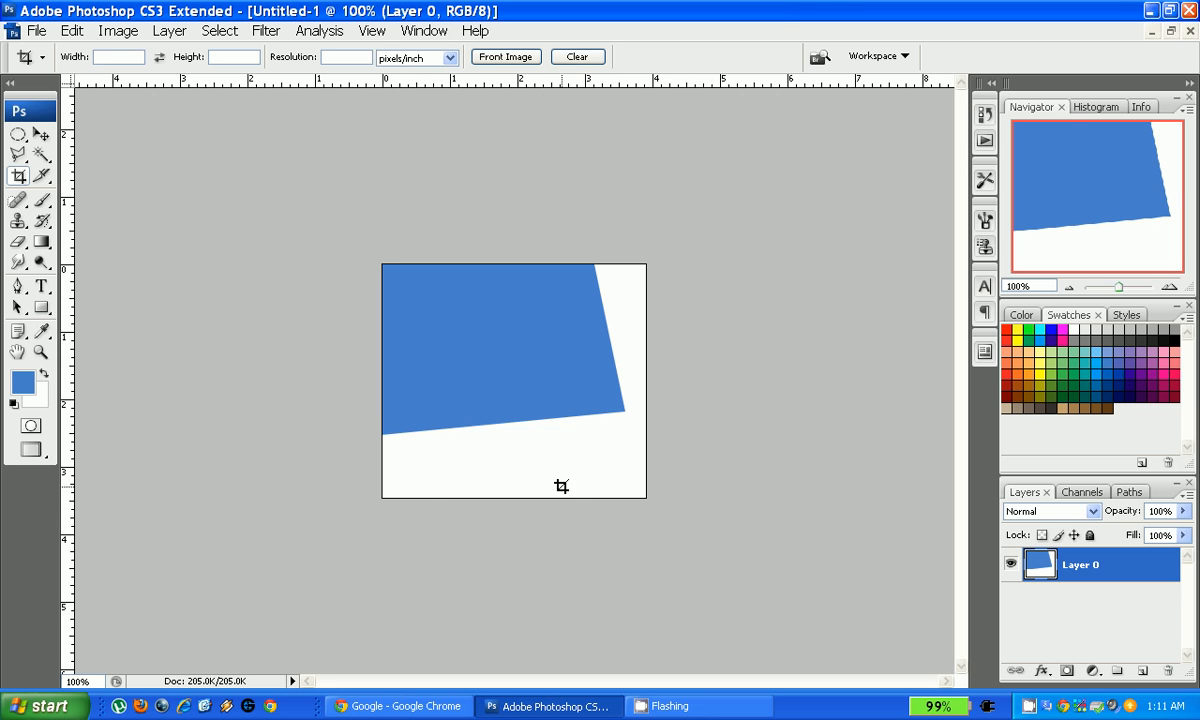
{"action": "key", "text": "ctrl+z"}
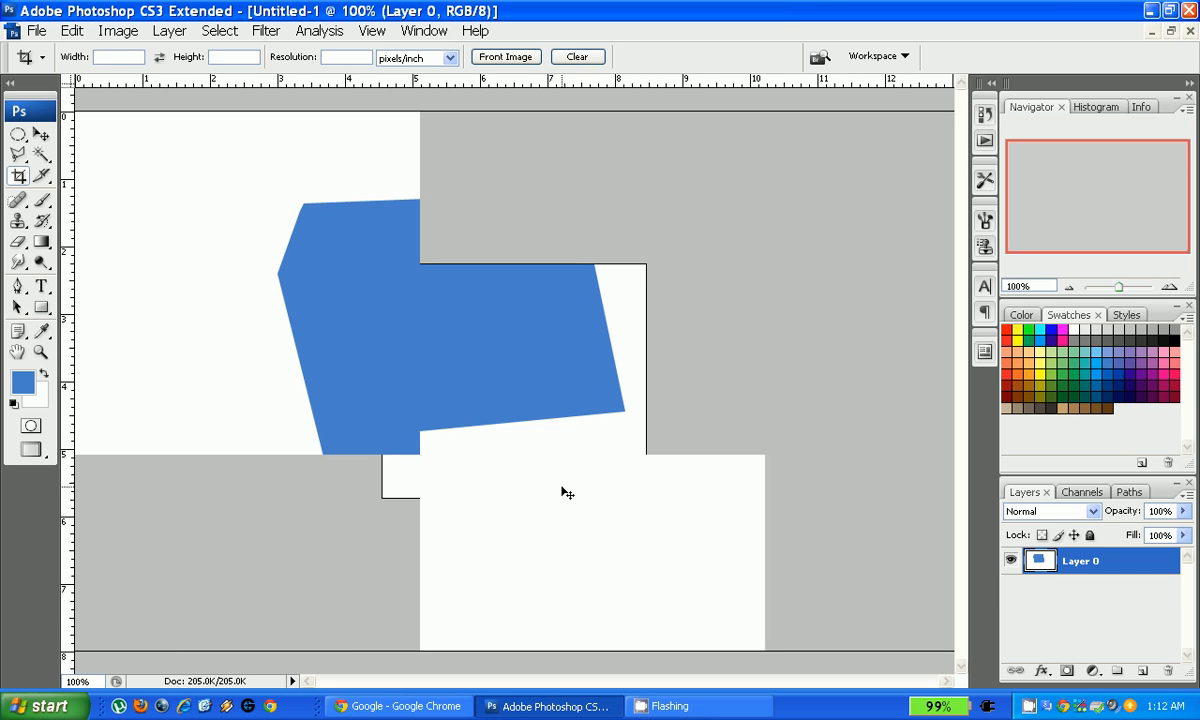
Step: Smear the edges and lower half of the blue shape with Spot Healing Brush strokes at brush size 19
{"action": "left_click", "coordinate": [15, 208]}
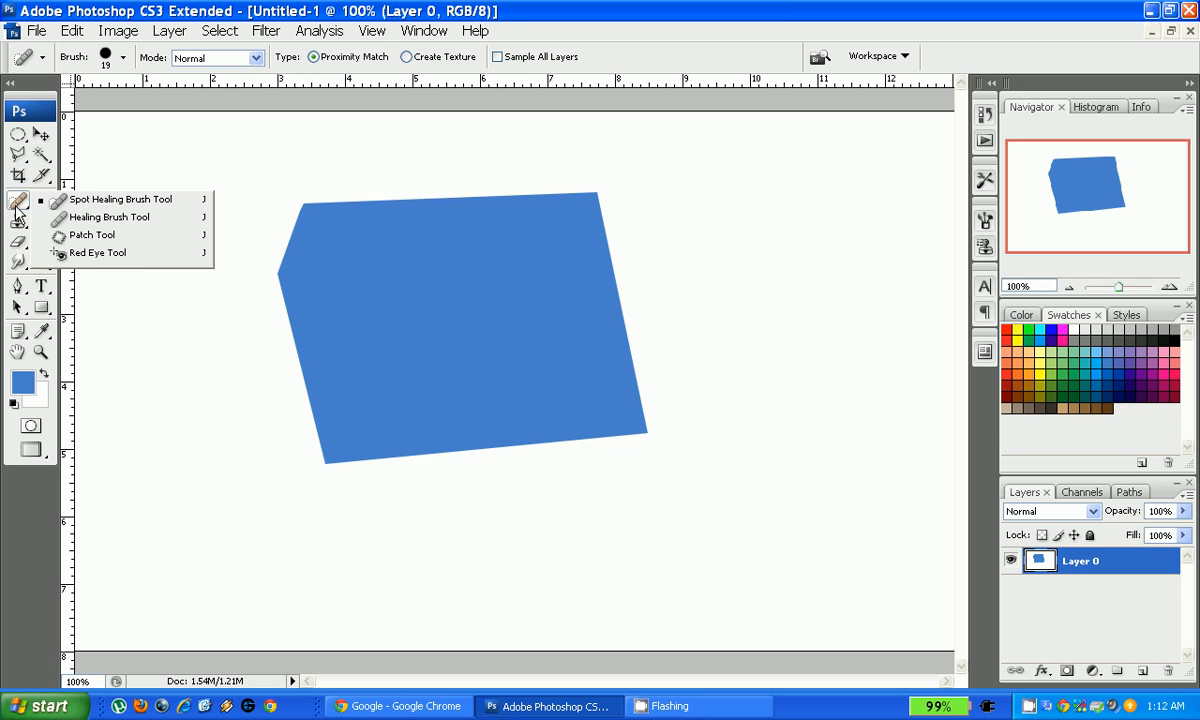
{"action": "left_click", "coordinate": [236, 510]}
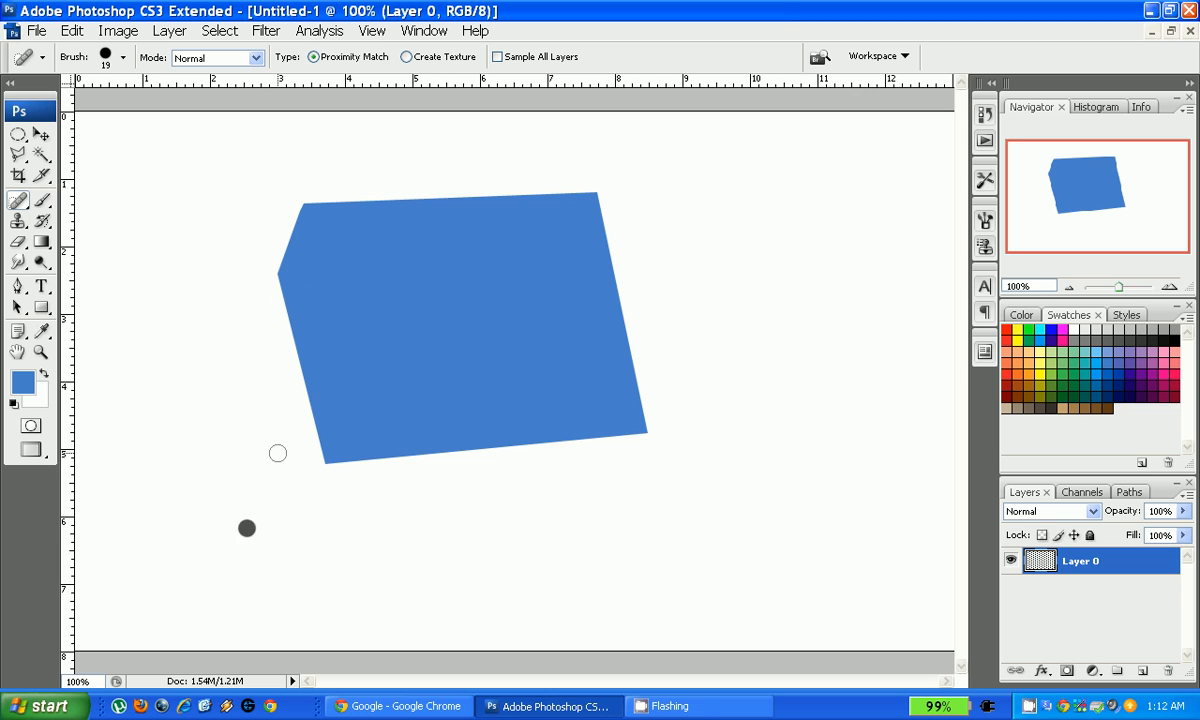
{"action": "left_click_drag", "start_coordinate": [325, 385], "coordinate": [242, 430]}
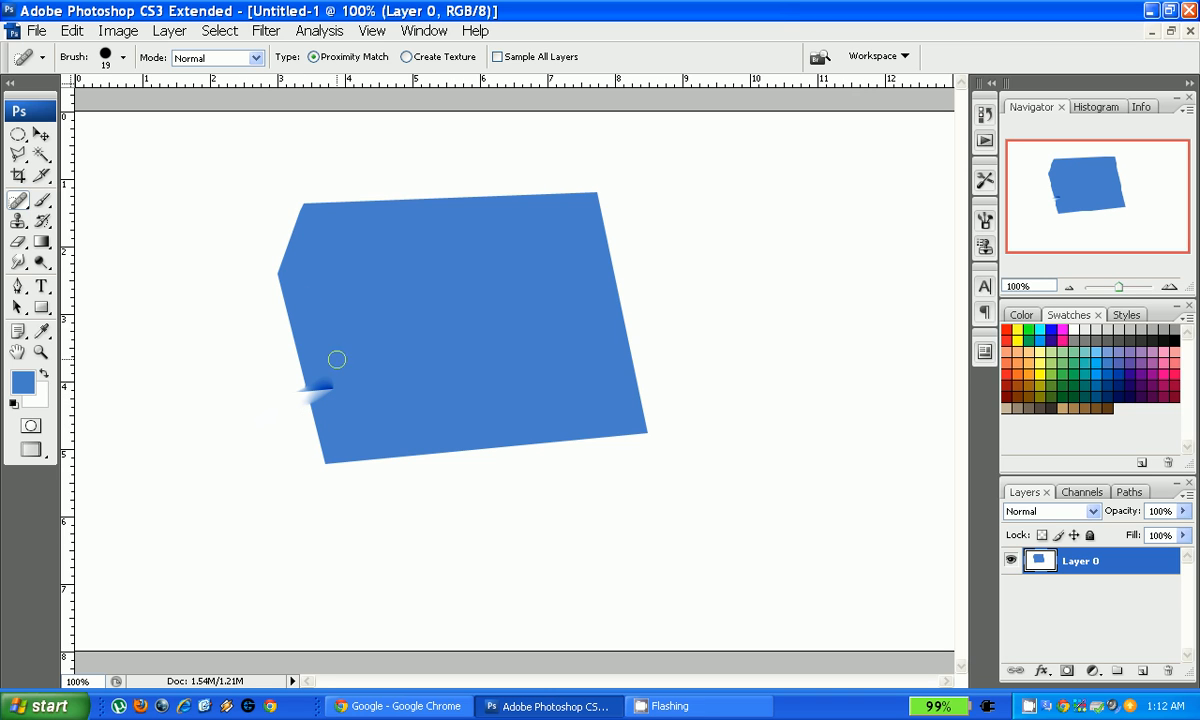
{"action": "left_click_drag", "start_coordinate": [333, 357], "coordinate": [162, 416]}
{"action": "mouse_move", "coordinate": [335, 327]}
{"action": "left_mouse_down"}
{"action": "mouse_move", "coordinate": [297, 344]}
{"action": "mouse_move", "coordinate": [252, 313]}
{"action": "mouse_move", "coordinate": [222, 232]}
{"action": "left_mouse_up"}
{"action": "mouse_move", "coordinate": [324, 271]}
{"action": "left_mouse_down"}
{"action": "mouse_move", "coordinate": [250, 254]}
{"action": "mouse_move", "coordinate": [254, 193]}
{"action": "left_mouse_up"}
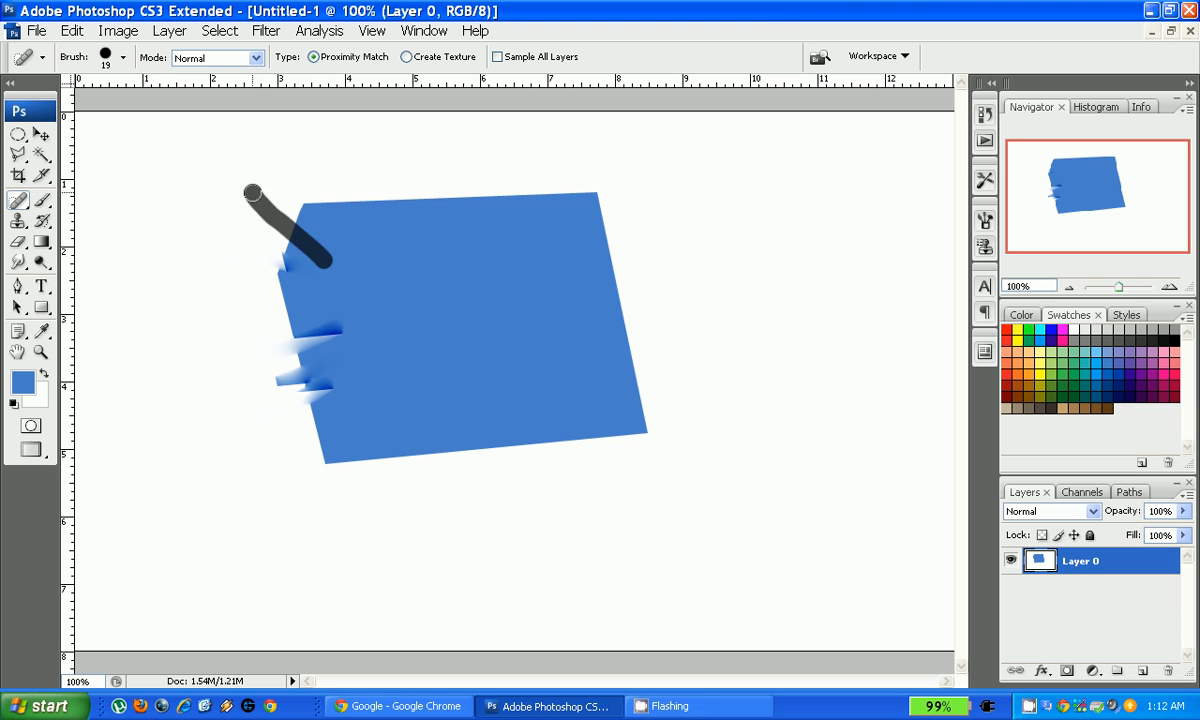
{"action": "mouse_move", "coordinate": [343, 214]}
{"action": "left_mouse_down"}
{"action": "mouse_move", "coordinate": [393, 192]}
{"action": "mouse_move", "coordinate": [490, 180]}
{"action": "left_mouse_up"}
{"action": "left_click_drag", "start_coordinate": [458, 233], "coordinate": [596, 175]}
{"action": "left_click_drag", "start_coordinate": [562, 279], "coordinate": [678, 267]}
{"action": "left_click_drag", "start_coordinate": [560, 431], "coordinate": [650, 509]}
{"action": "left_click_drag", "start_coordinate": [684, 354], "coordinate": [280, 411]}
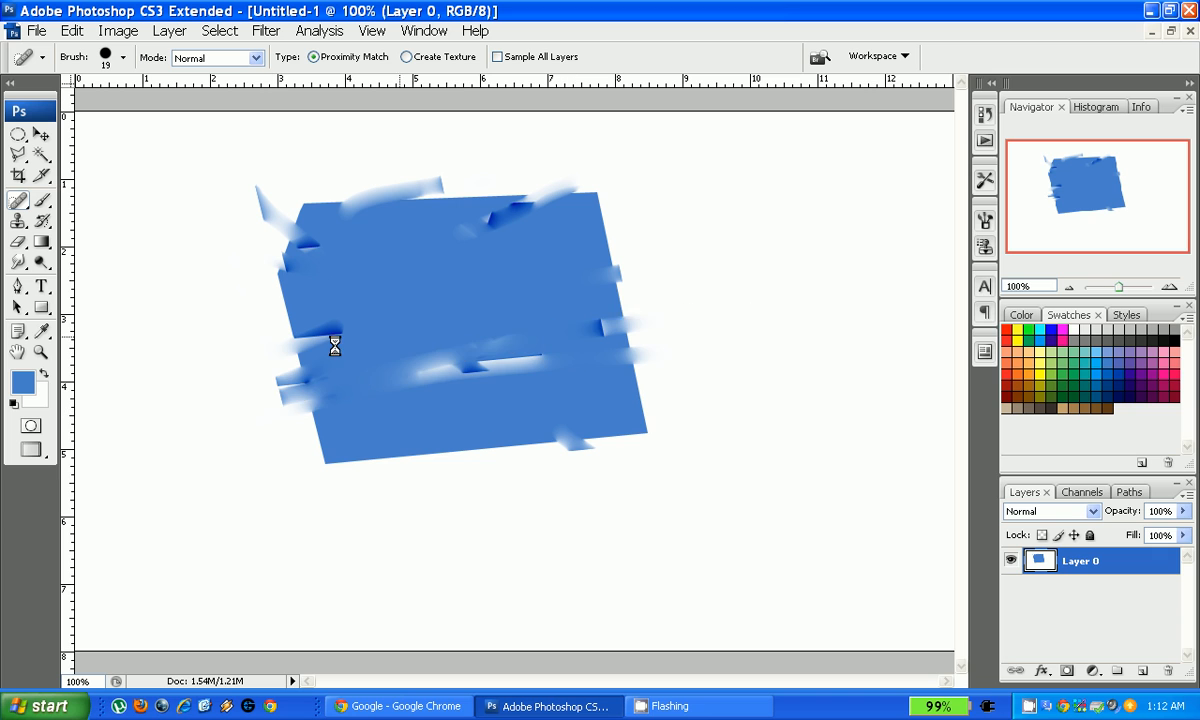
{"action": "left_click_drag", "start_coordinate": [735, 287], "coordinate": [210, 395]}
{"action": "left_click_drag", "start_coordinate": [705, 402], "coordinate": [270, 440]}
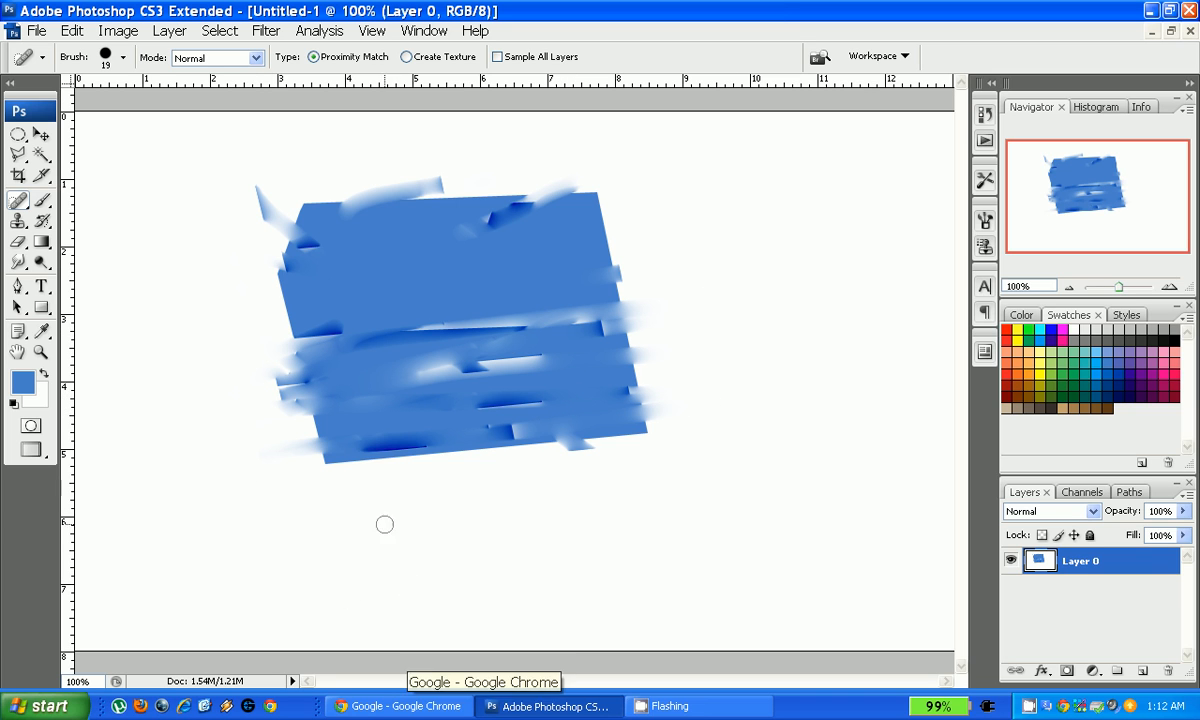
Step: Paint a closed boot-shaped outline beside the blue shape using the Brush tool in Normal mode with the hard 19 px brush
{"action": "left_click", "coordinate": [43, 202]}
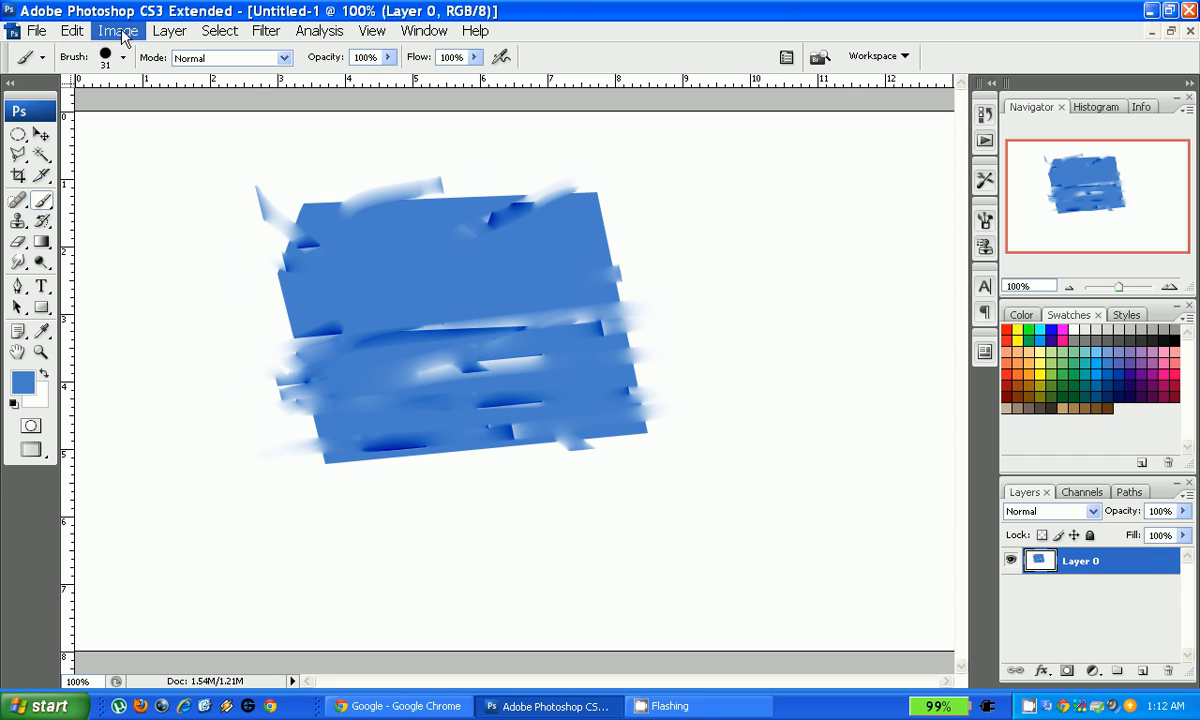
{"action": "left_click", "coordinate": [124, 58]}
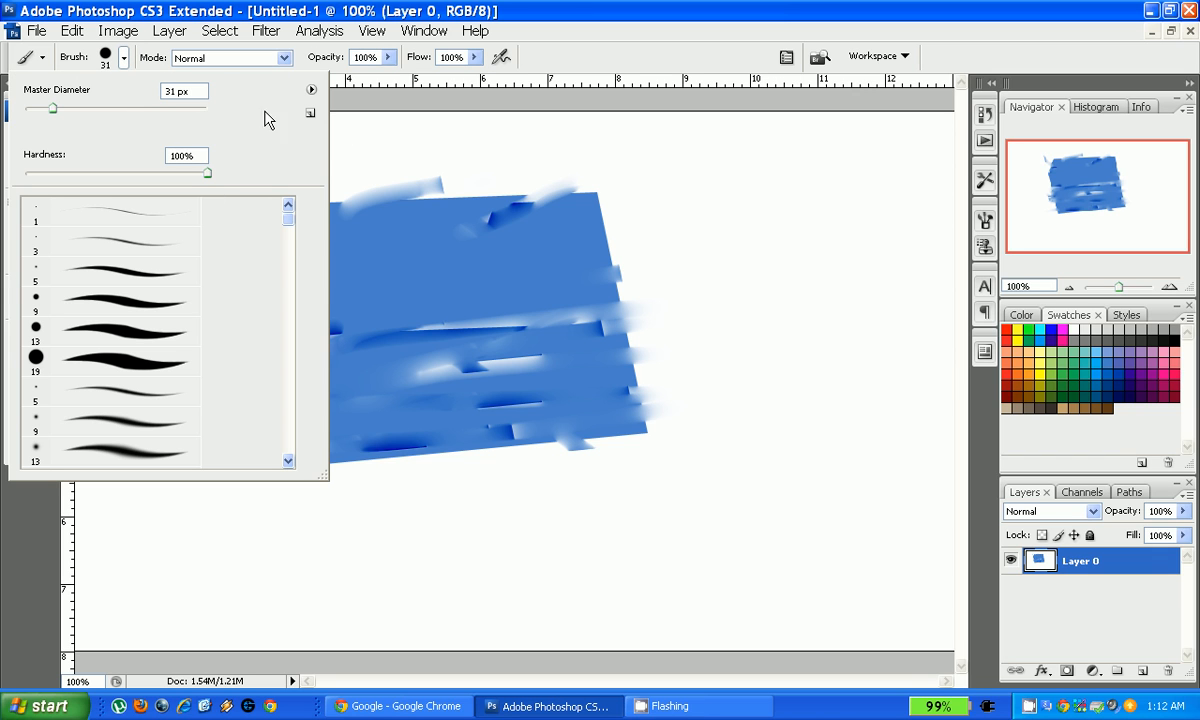
{"action": "left_click", "coordinate": [402, 99]}
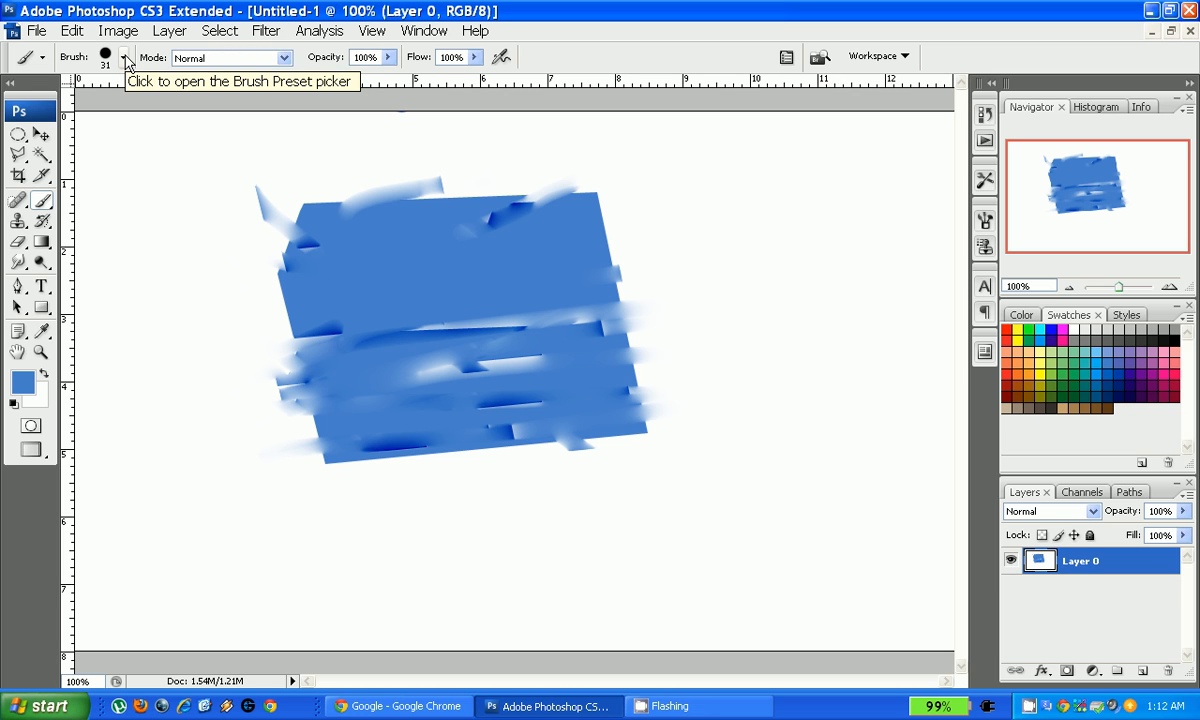
{"action": "left_click", "coordinate": [284, 57]}
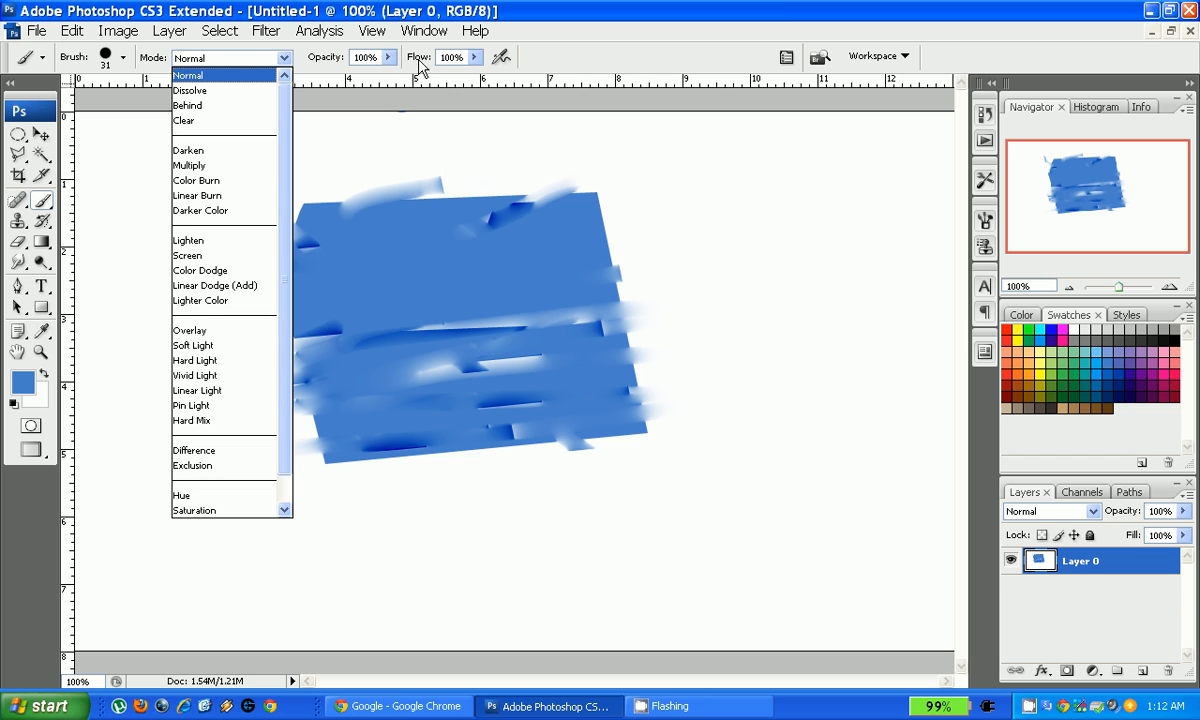
{"action": "left_click", "coordinate": [382, 70]}
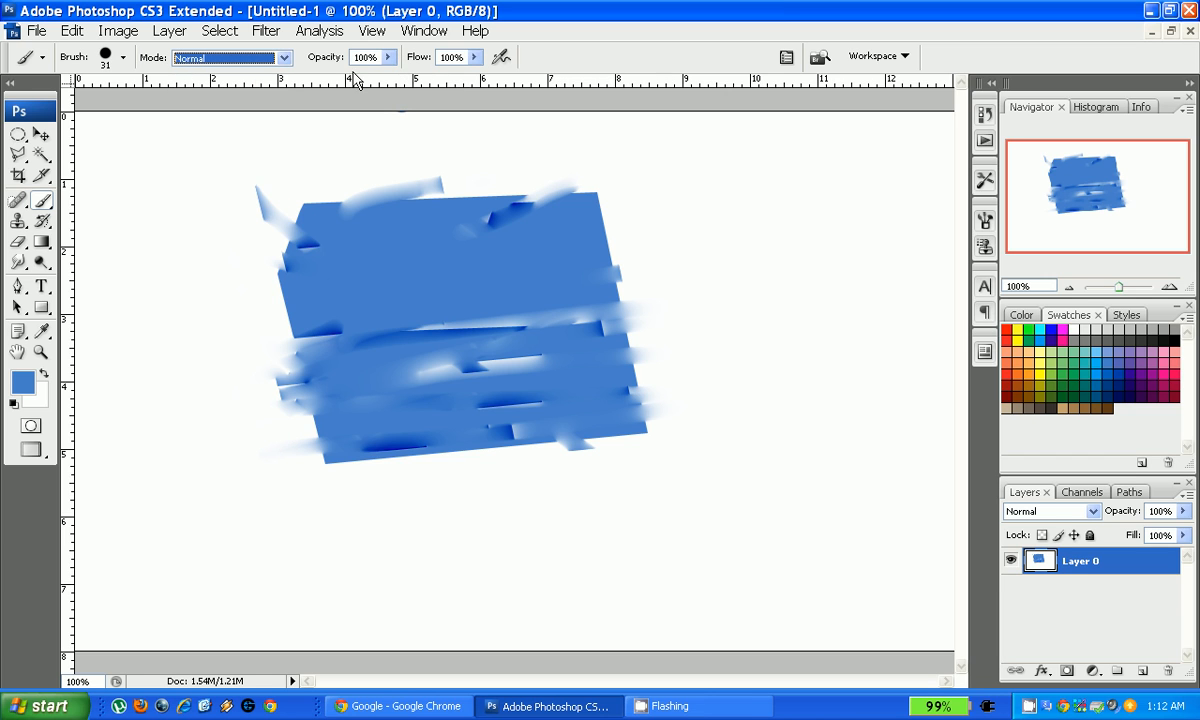
{"action": "left_click", "coordinate": [124, 58]}
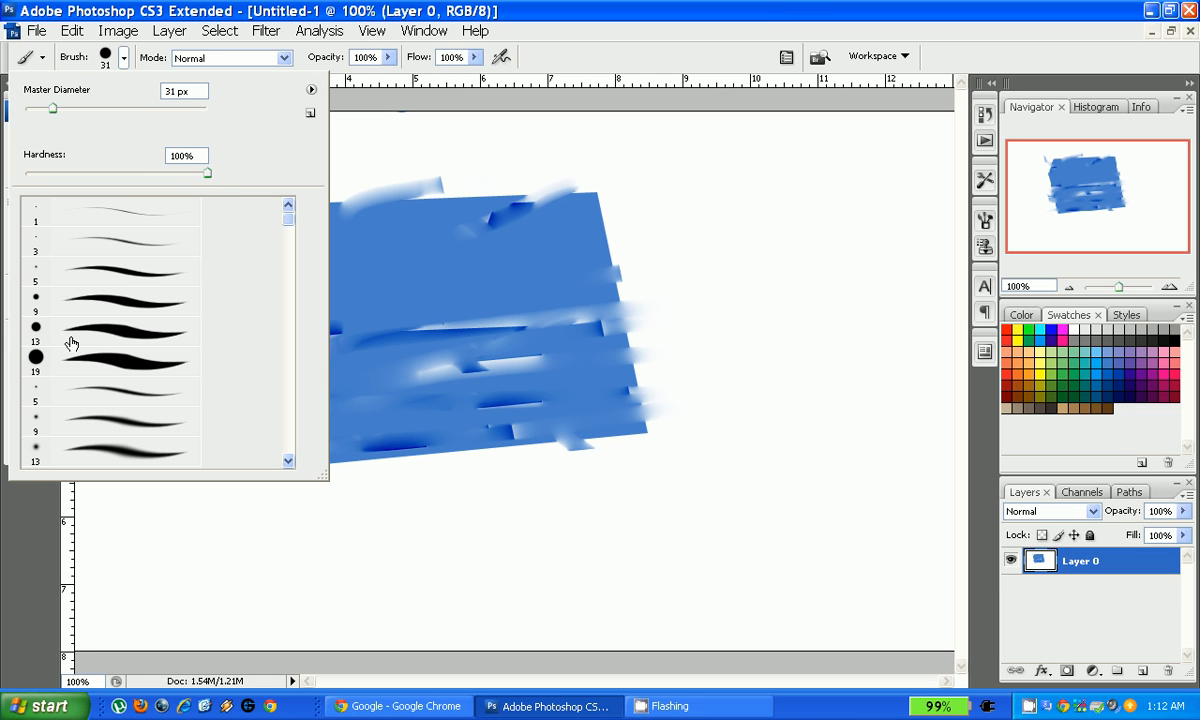
{"action": "left_click", "coordinate": [105, 369]}
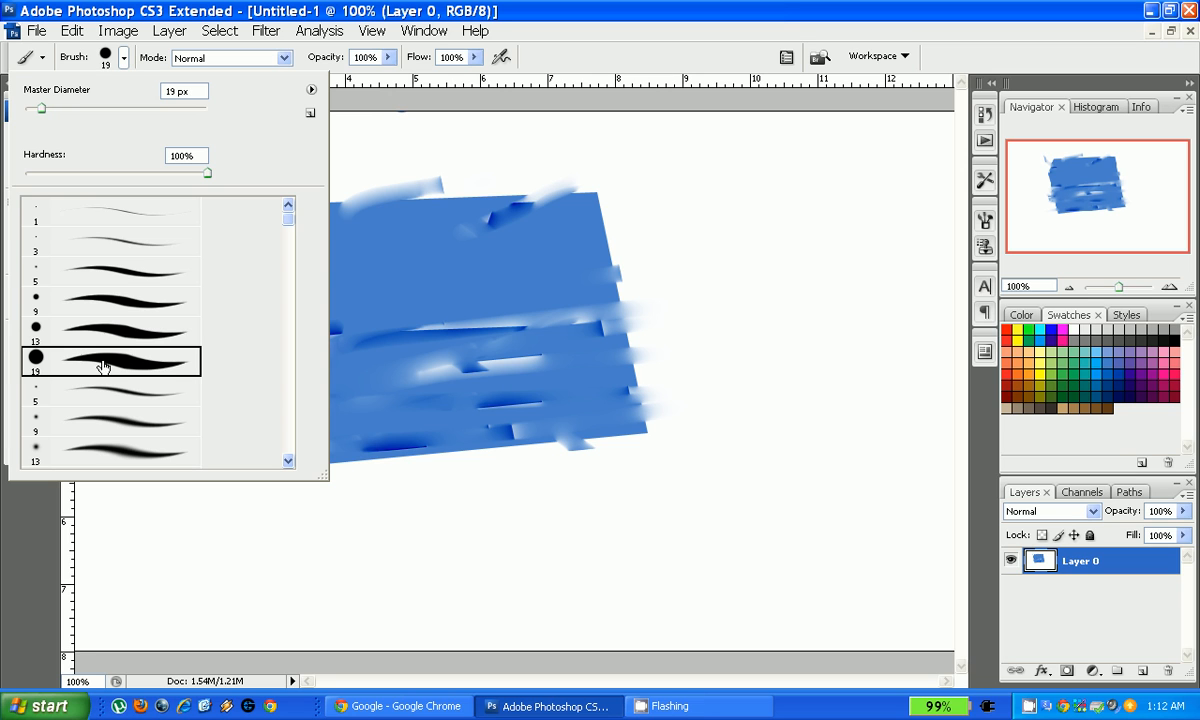
{"action": "left_click", "coordinate": [738, 241]}
{"action": "mouse_move", "coordinate": [705, 595]}
{"action": "left_mouse_down"}
{"action": "mouse_move", "coordinate": [905, 531]}
{"action": "mouse_move", "coordinate": [882, 234]}
{"action": "mouse_move", "coordinate": [763, 215]}
{"action": "mouse_move", "coordinate": [738, 242]}
{"action": "left_mouse_up"}
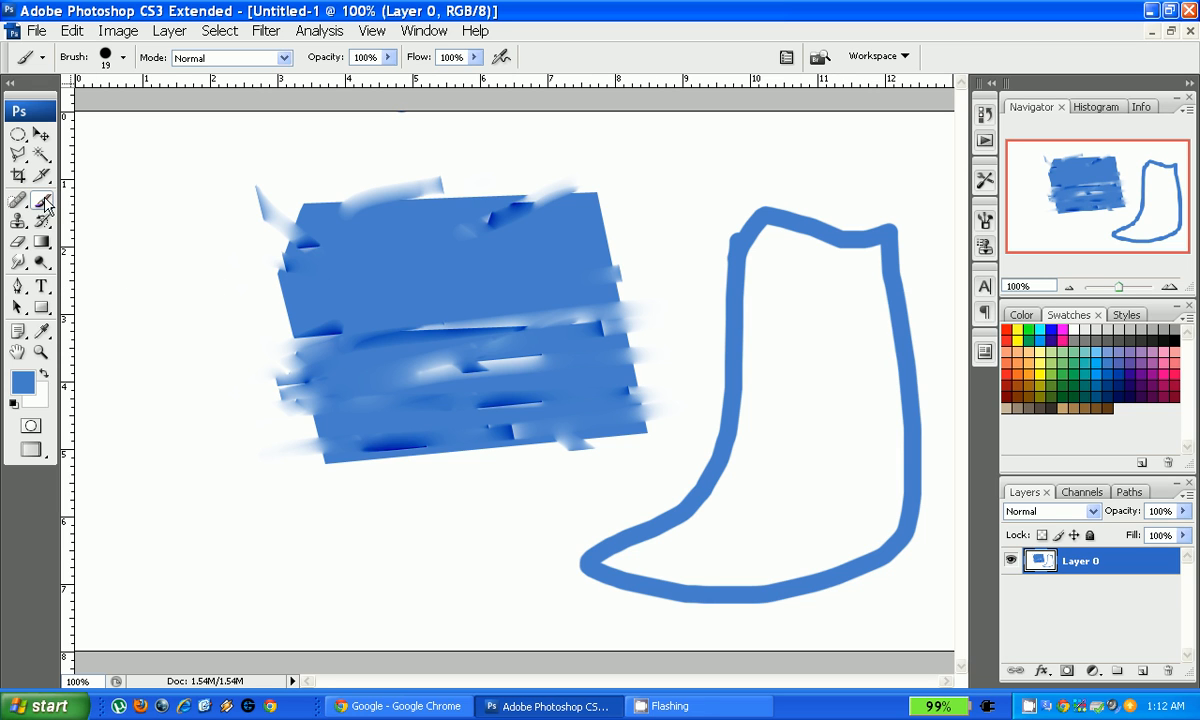
Step: Clone the white background over the blue shape's left edge with the Clone Stamp, sampling a source point just outside that edge
{"action": "left_click_drag", "start_coordinate": [16, 224], "coordinate": [102, 223]}
{"action": "left_click", "coordinate": [357, 273]}
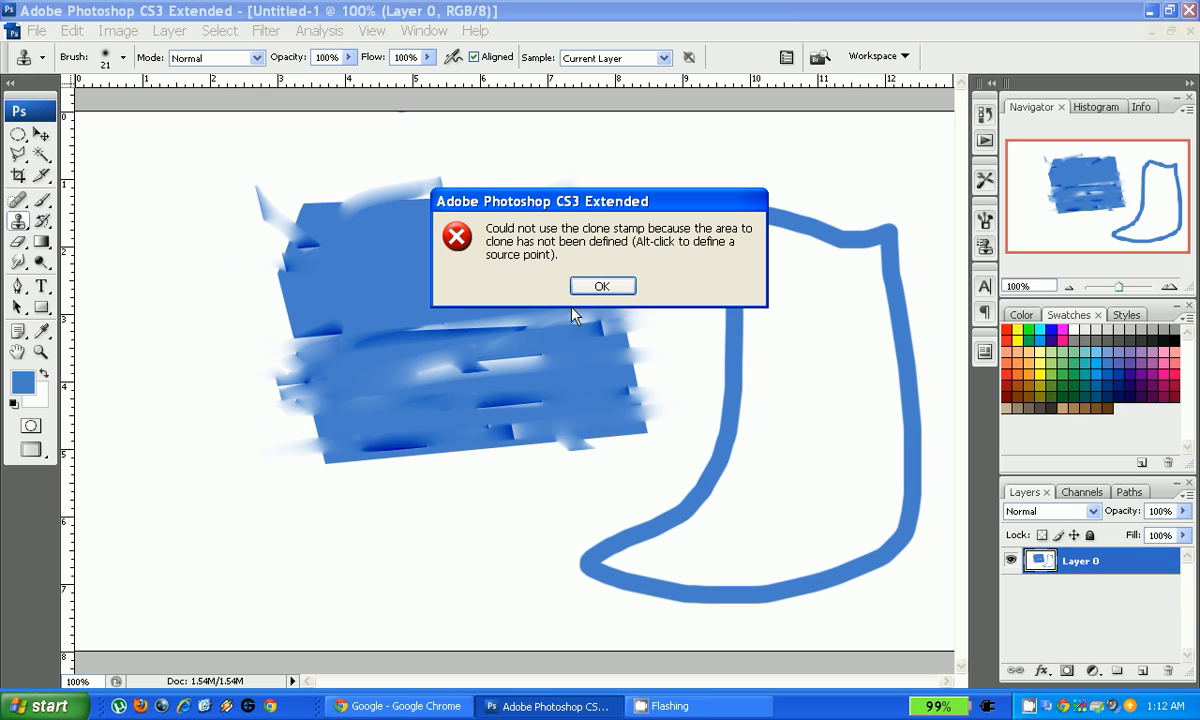
{"action": "left_click", "coordinate": [601, 287]}
{"action": "left_click", "coordinate": [227, 437]}
{"action": "left_click", "coordinate": [601, 286]}
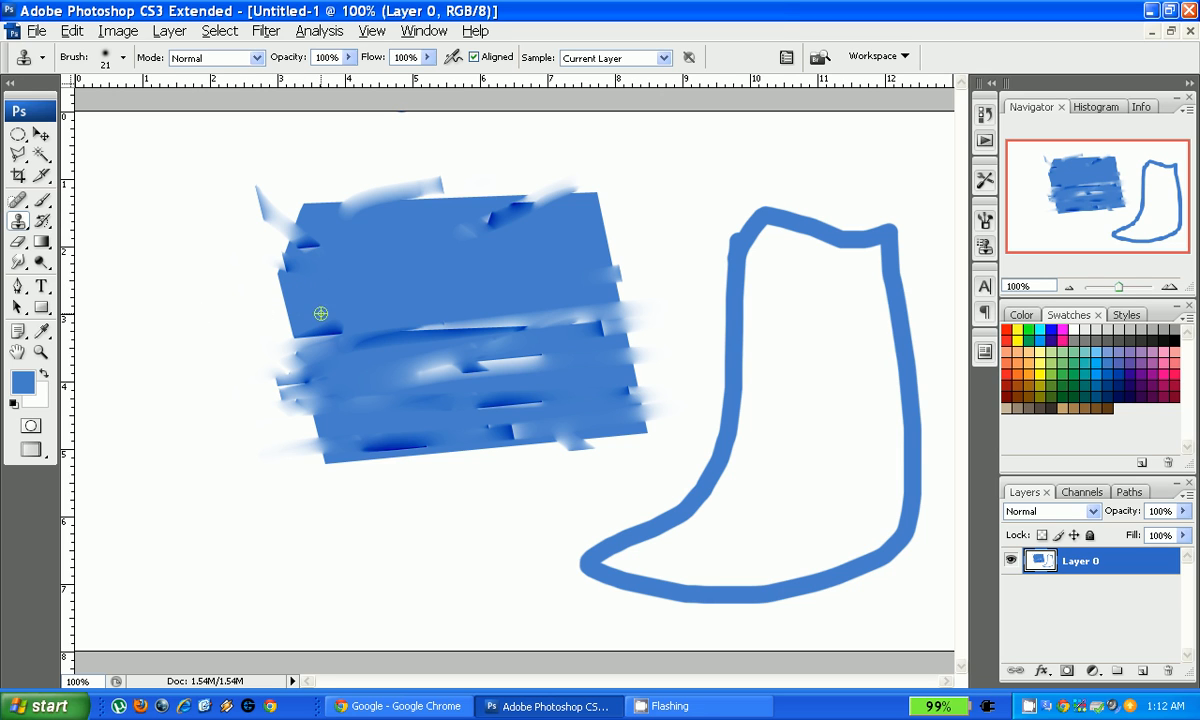
{"action": "left_click", "coordinate": [224, 304], "text": "alt"}
{"action": "mouse_move", "coordinate": [267, 321]}
{"action": "left_mouse_down"}
{"action": "mouse_move", "coordinate": [339, 321]}
{"action": "mouse_move", "coordinate": [324, 345]}
{"action": "mouse_move", "coordinate": [370, 307]}
{"action": "mouse_move", "coordinate": [336, 308]}
{"action": "mouse_move", "coordinate": [338, 349]}
{"action": "mouse_move", "coordinate": [352, 350]}
{"action": "mouse_move", "coordinate": [303, 412]}
{"action": "mouse_move", "coordinate": [385, 383]}
{"action": "mouse_move", "coordinate": [386, 422]}
{"action": "mouse_move", "coordinate": [312, 412]}
{"action": "mouse_move", "coordinate": [349, 383]}
{"action": "mouse_move", "coordinate": [284, 372]}
{"action": "mouse_move", "coordinate": [363, 295]}
{"action": "mouse_move", "coordinate": [275, 279]}
{"action": "mouse_move", "coordinate": [270, 329]}
{"action": "mouse_move", "coordinate": [299, 315]}
{"action": "mouse_move", "coordinate": [376, 192]}
{"action": "mouse_move", "coordinate": [349, 177]}
{"action": "mouse_move", "coordinate": [383, 207]}
{"action": "mouse_move", "coordinate": [394, 239]}
{"action": "mouse_move", "coordinate": [432, 242]}
{"action": "left_mouse_up"}
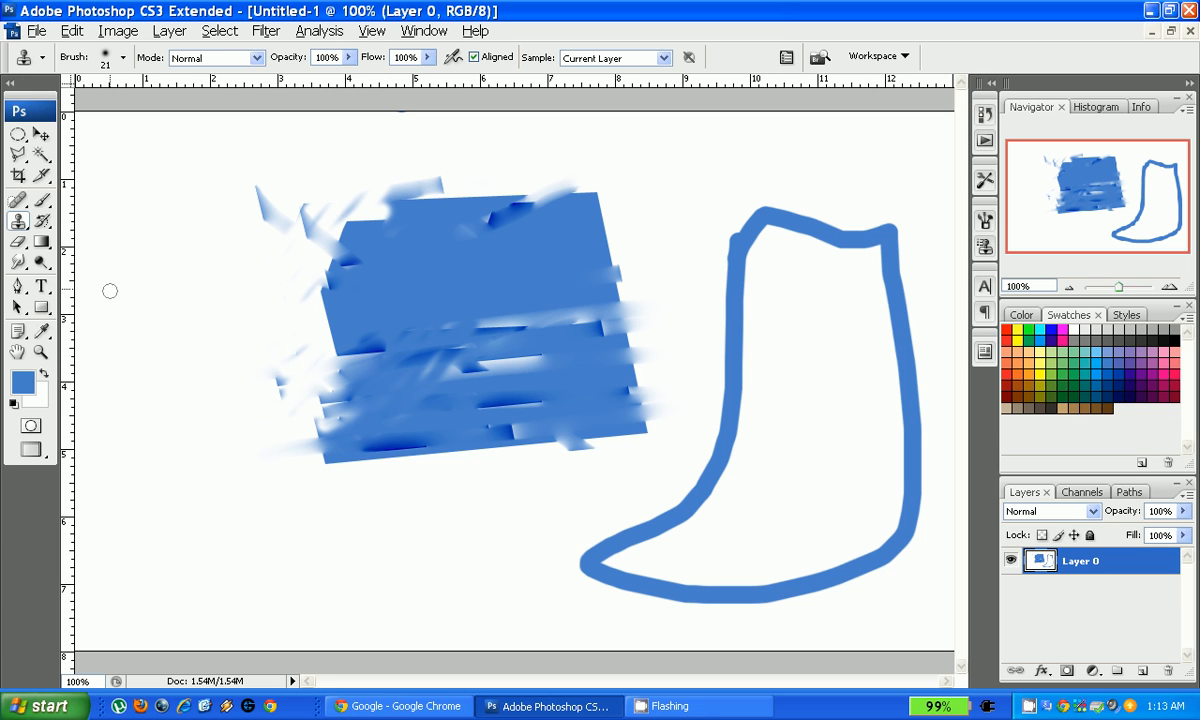
Step: Paint freehand History Brush strokes across the blue shape and parts of the boot outline
{"action": "left_click", "coordinate": [42, 221]}
{"action": "left_click_drag", "start_coordinate": [365, 292], "coordinate": [330, 300]}
{"action": "mouse_move", "coordinate": [326, 247]}
{"action": "left_mouse_down"}
{"action": "mouse_move", "coordinate": [323, 351]}
{"action": "mouse_move", "coordinate": [320, 288]}
{"action": "mouse_move", "coordinate": [416, 301]}
{"action": "mouse_move", "coordinate": [349, 332]}
{"action": "mouse_move", "coordinate": [524, 454]}
{"action": "mouse_move", "coordinate": [273, 429]}
{"action": "mouse_move", "coordinate": [734, 454]}
{"action": "mouse_move", "coordinate": [833, 330]}
{"action": "mouse_move", "coordinate": [573, 534]}
{"action": "mouse_move", "coordinate": [158, 289]}
{"action": "left_mouse_up"}
Step: Erase broad zigzag strokes across the blue shape and the boot's near side with the Eraser at size 15 and 90% opacity
{"action": "left_click", "coordinate": [18, 241]}
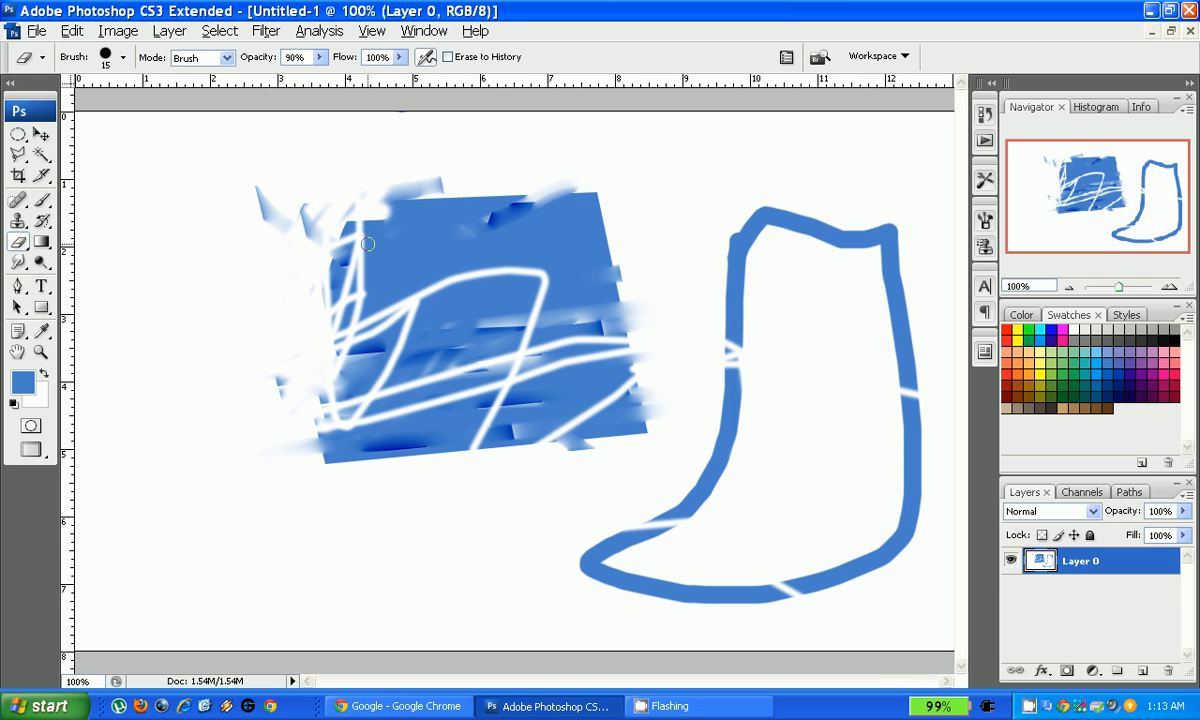
{"action": "mouse_move", "coordinate": [389, 213]}
{"action": "left_mouse_down"}
{"action": "mouse_move", "coordinate": [302, 369]}
{"action": "mouse_move", "coordinate": [553, 225]}
{"action": "mouse_move", "coordinate": [360, 382]}
{"action": "mouse_move", "coordinate": [773, 329]}
{"action": "mouse_move", "coordinate": [403, 437]}
{"action": "mouse_move", "coordinate": [541, 456]}
{"action": "mouse_move", "coordinate": [769, 458]}
{"action": "mouse_move", "coordinate": [480, 384]}
{"action": "mouse_move", "coordinate": [217, 289]}
{"action": "mouse_move", "coordinate": [649, 217]}
{"action": "left_mouse_up"}
{"action": "right_click", "coordinate": [683, 197]}
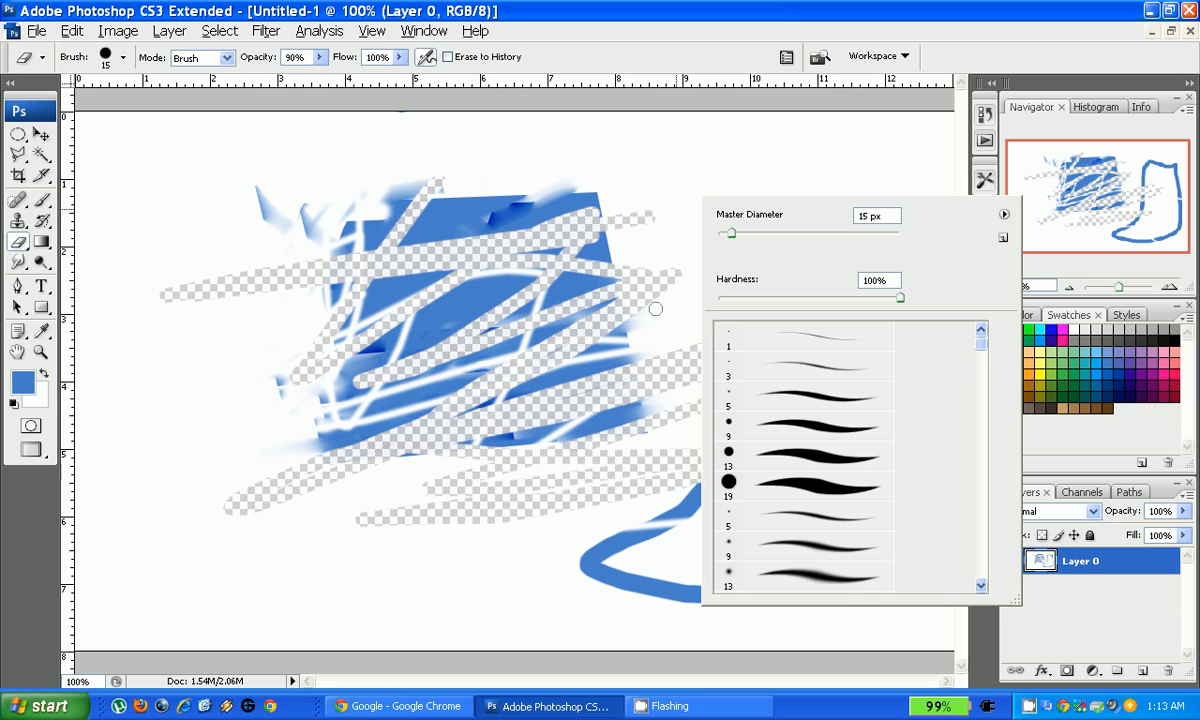
{"action": "left_click", "coordinate": [545, 290]}
{"action": "mouse_move", "coordinate": [334, 241]}
{"action": "left_mouse_down"}
{"action": "mouse_move", "coordinate": [374, 321]}
{"action": "mouse_move", "coordinate": [496, 223]}
{"action": "mouse_move", "coordinate": [493, 161]}
{"action": "mouse_move", "coordinate": [447, 163]}
{"action": "mouse_move", "coordinate": [538, 154]}
{"action": "mouse_move", "coordinate": [514, 293]}
{"action": "mouse_move", "coordinate": [636, 501]}
{"action": "mouse_move", "coordinate": [669, 341]}
{"action": "left_mouse_up"}
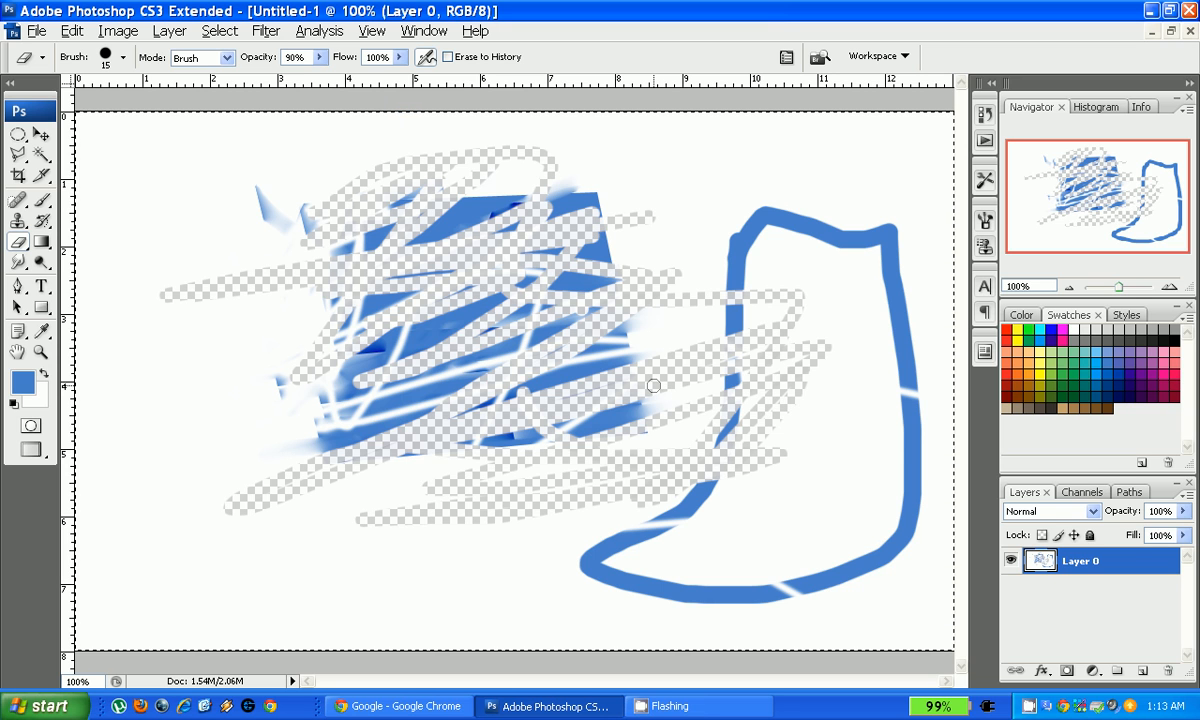
Step: Clear the entire layer and fill the canvas with the blue foreground colour using the Paint Bucket at 100% opacity
{"action": "key", "text": "Delete"}
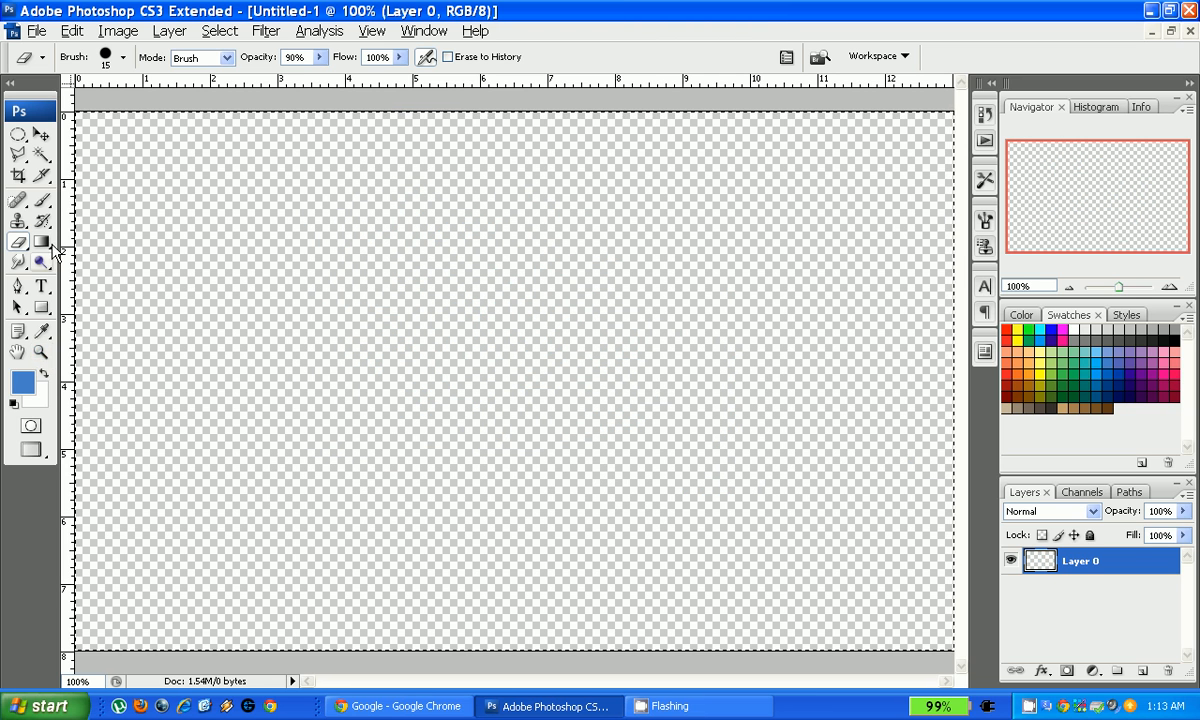
{"action": "left_click_drag", "start_coordinate": [41, 241], "coordinate": [84, 262]}
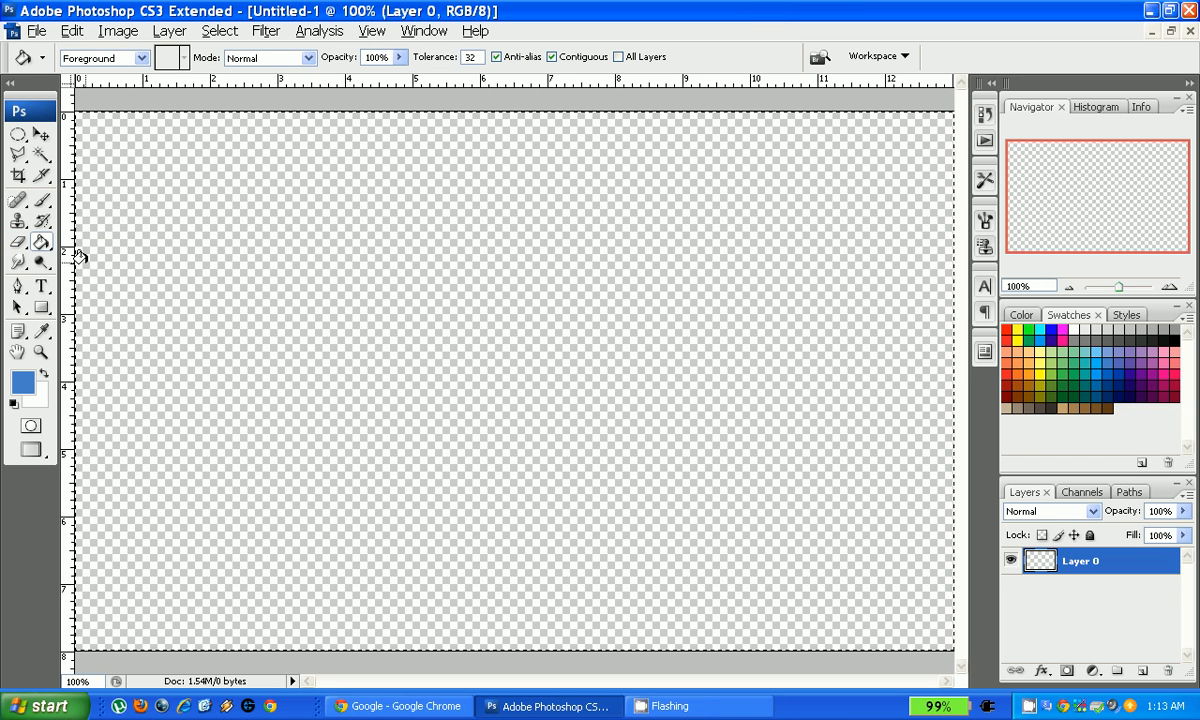
{"action": "left_click", "coordinate": [337, 272]}
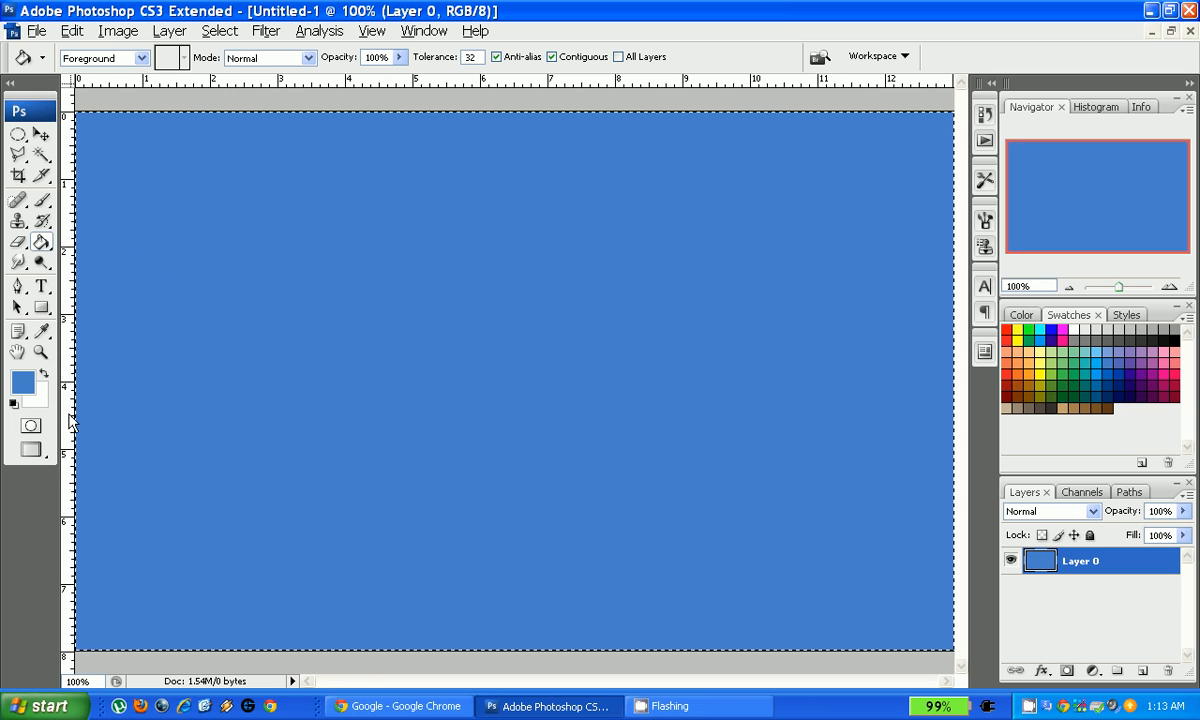
Step: Draw an upright elliptical selection in the upper-left part of the blue canvas with 0 px feather
{"action": "left_click", "coordinate": [19, 264]}
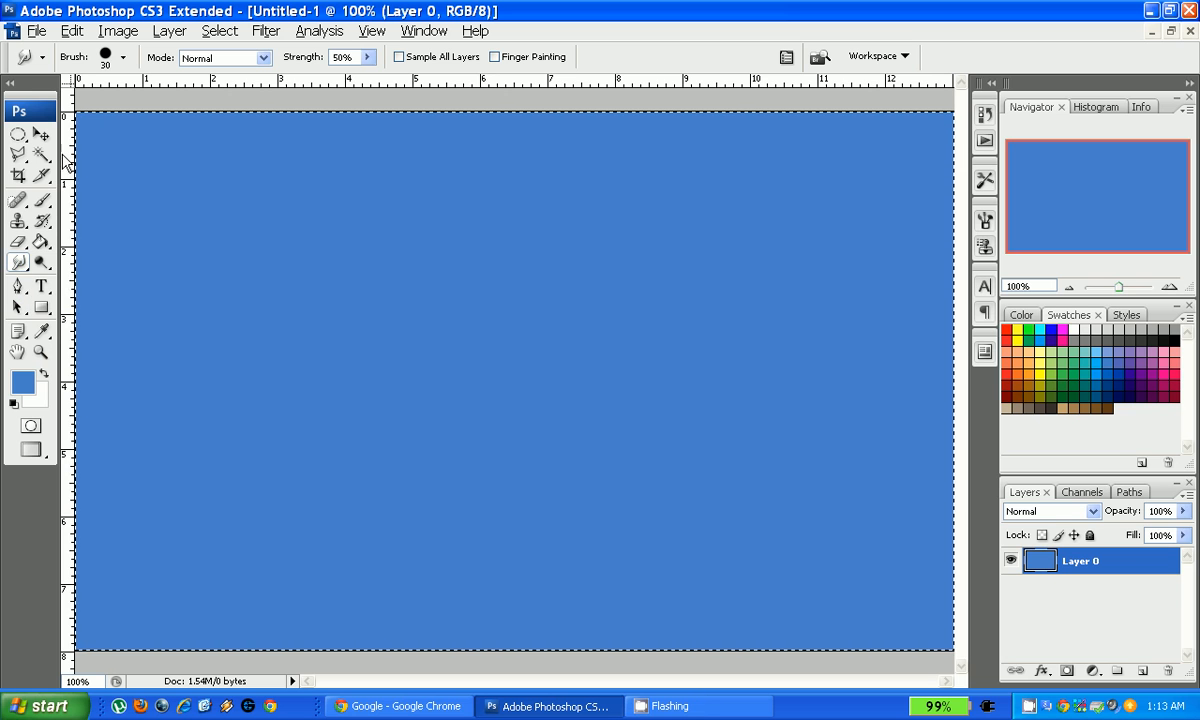
{"action": "left_click", "coordinate": [24, 138]}
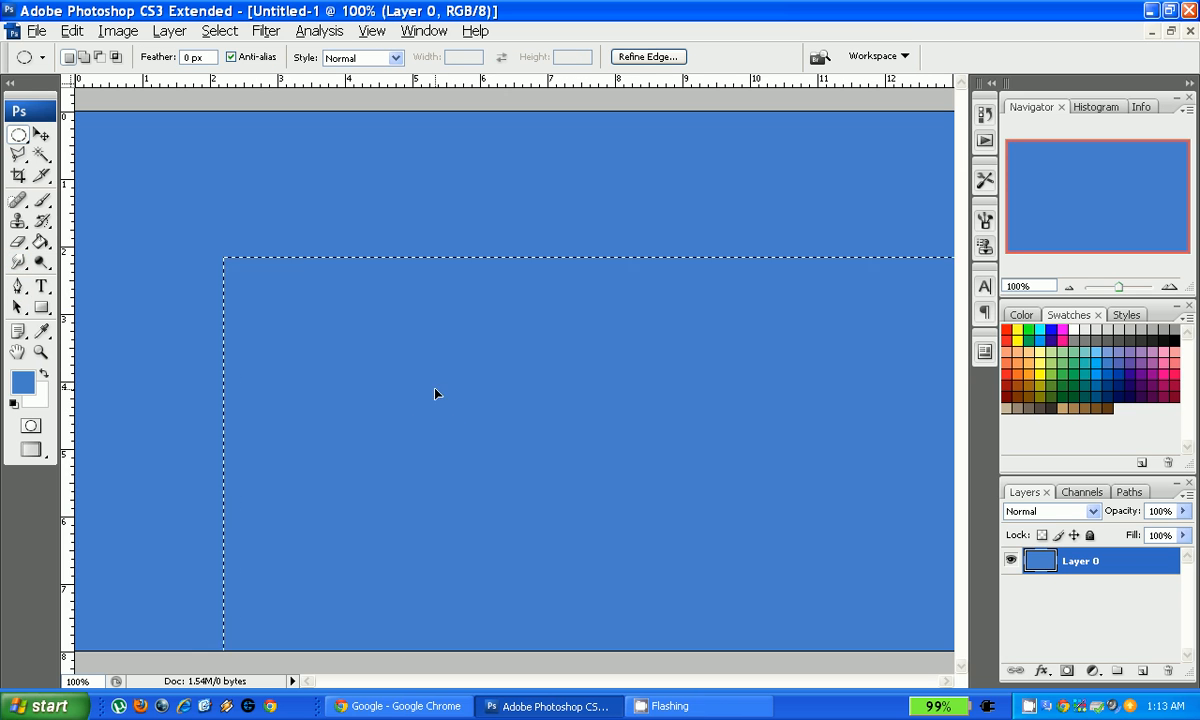
{"action": "left_click_drag", "start_coordinate": [330, 185], "coordinate": [456, 354]}
Step: Fill the elliptical selection with a dark purple foreground colour in Normal mode at 100% opacity, and deselect
{"action": "left_click", "coordinate": [1101, 378]}
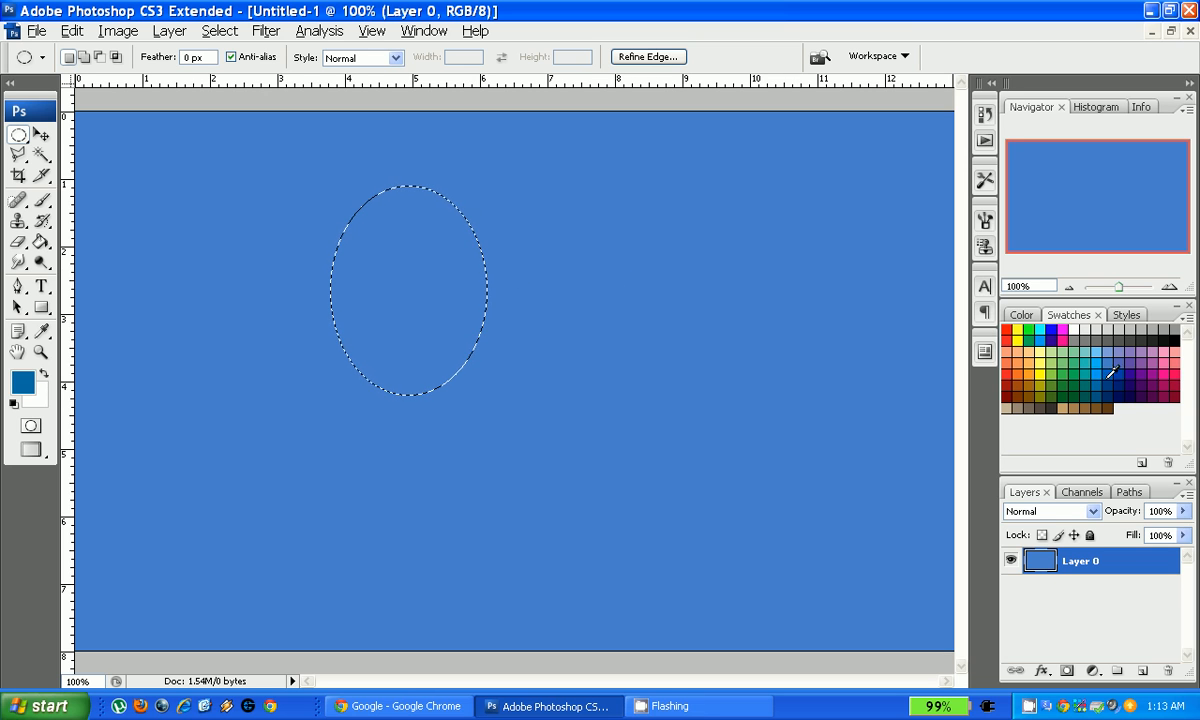
{"action": "left_click", "coordinate": [1159, 395]}
{"action": "right_click", "coordinate": [418, 287]}
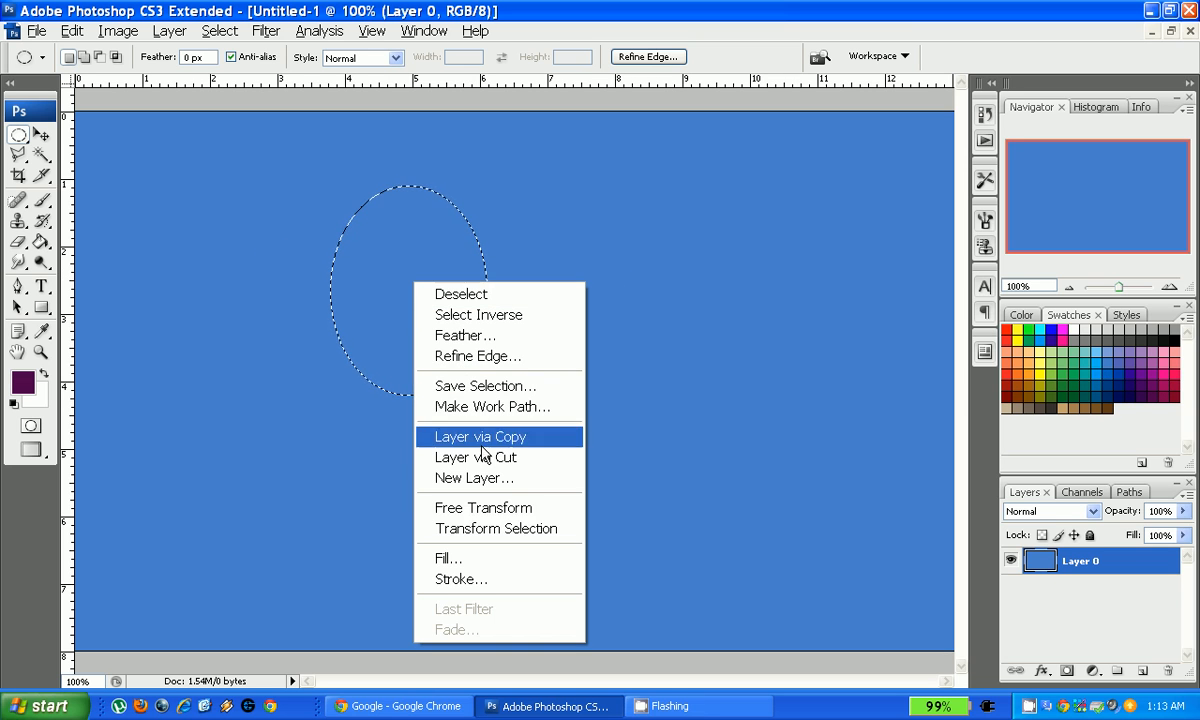
{"action": "left_click", "coordinate": [476, 556]}
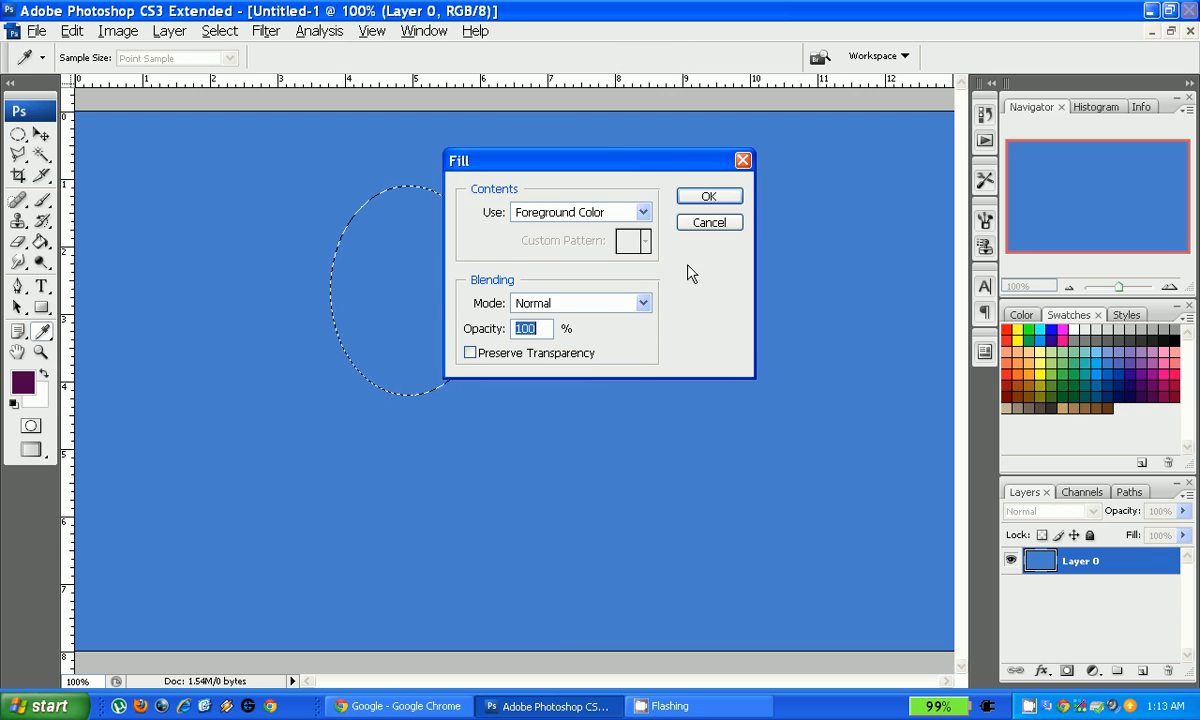
{"action": "left_click", "coordinate": [706, 197]}
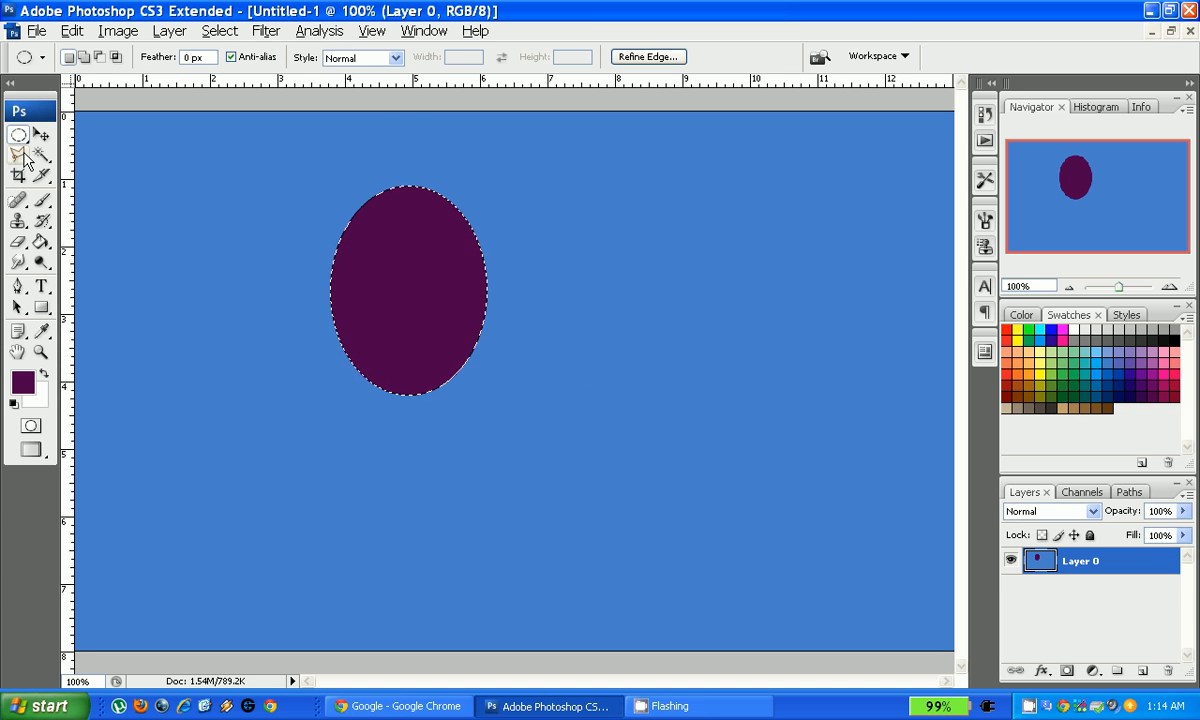
{"action": "key", "text": "ctrl+d"}
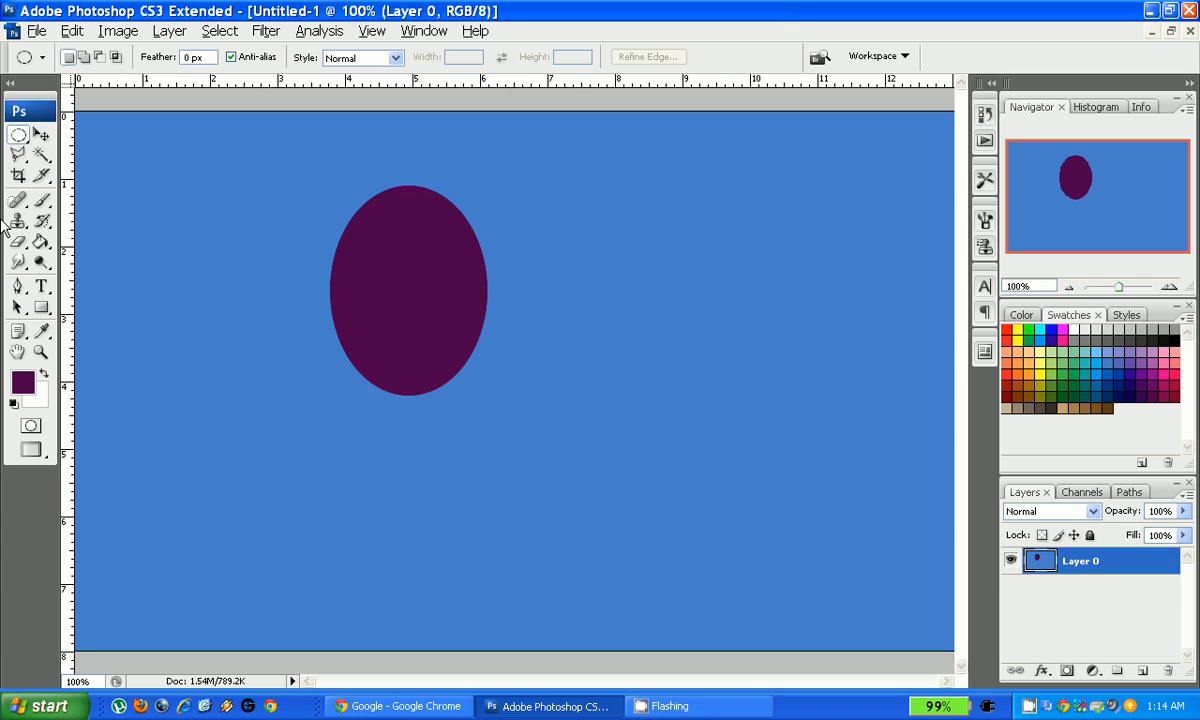
Step: Soften the purple ellipse's left edge with the Blur tool at brush size 70 and 100% strength
{"action": "left_click", "coordinate": [18, 261]}
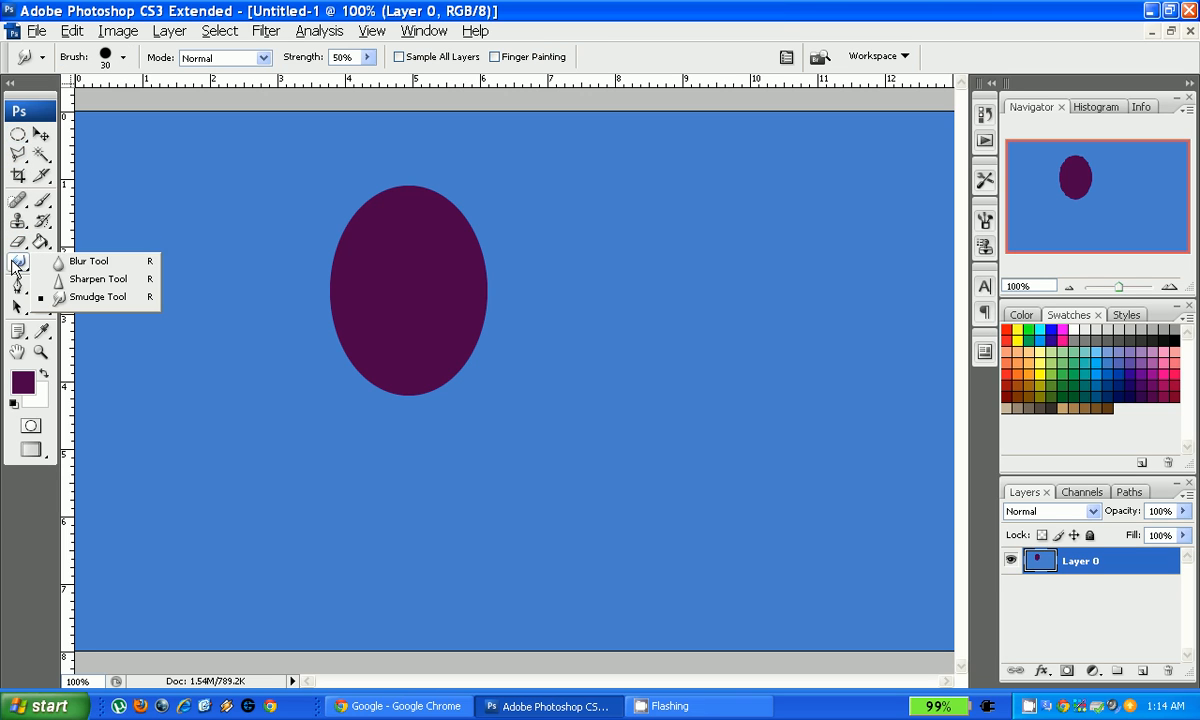
{"action": "left_click", "coordinate": [55, 262]}
{"action": "mouse_move", "coordinate": [372, 193]}
{"action": "left_mouse_down"}
{"action": "mouse_move", "coordinate": [340, 234]}
{"action": "mouse_move", "coordinate": [391, 178]}
{"action": "mouse_move", "coordinate": [337, 264]}
{"action": "mouse_move", "coordinate": [369, 220]}
{"action": "mouse_move", "coordinate": [307, 350]}
{"action": "mouse_move", "coordinate": [388, 181]}
{"action": "mouse_move", "coordinate": [353, 287]}
{"action": "mouse_move", "coordinate": [310, 347]}
{"action": "mouse_move", "coordinate": [349, 231]}
{"action": "mouse_move", "coordinate": [322, 299]}
{"action": "mouse_move", "coordinate": [355, 438]}
{"action": "mouse_move", "coordinate": [377, 343]}
{"action": "left_mouse_up"}
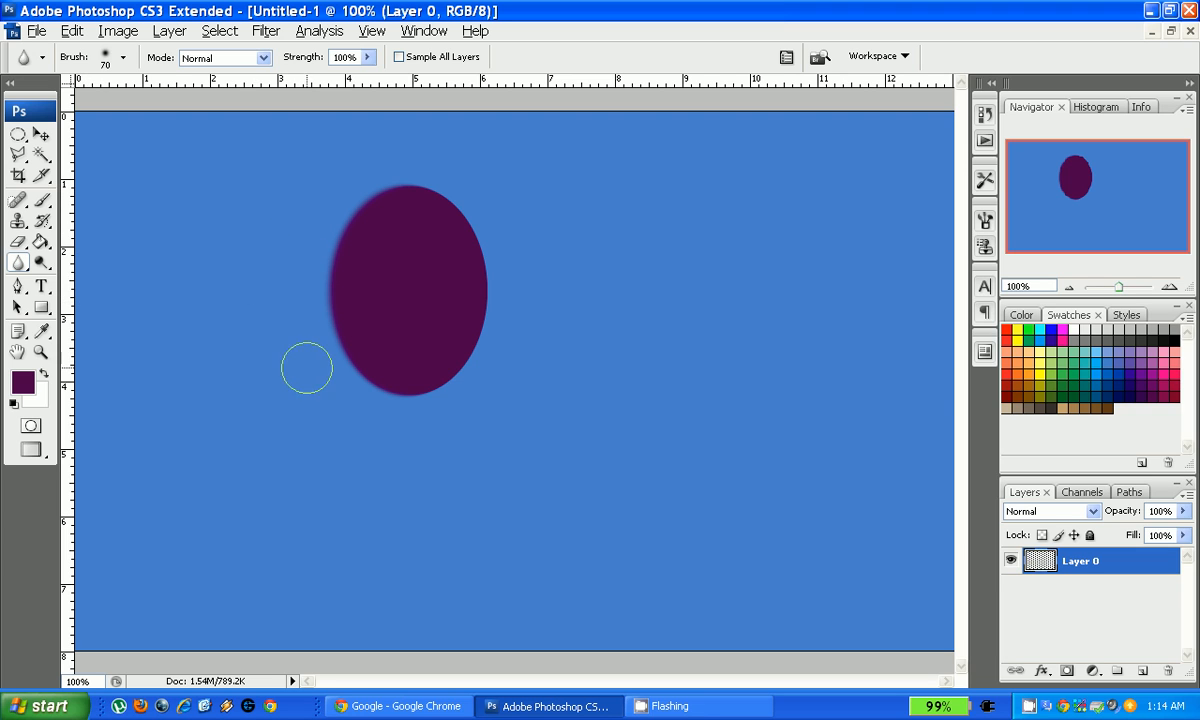
Step: Smear the purple ellipse's left edge outward and pull three spikes from its right side with the Smudge tool at 50% strength
{"action": "left_click", "coordinate": [25, 262]}
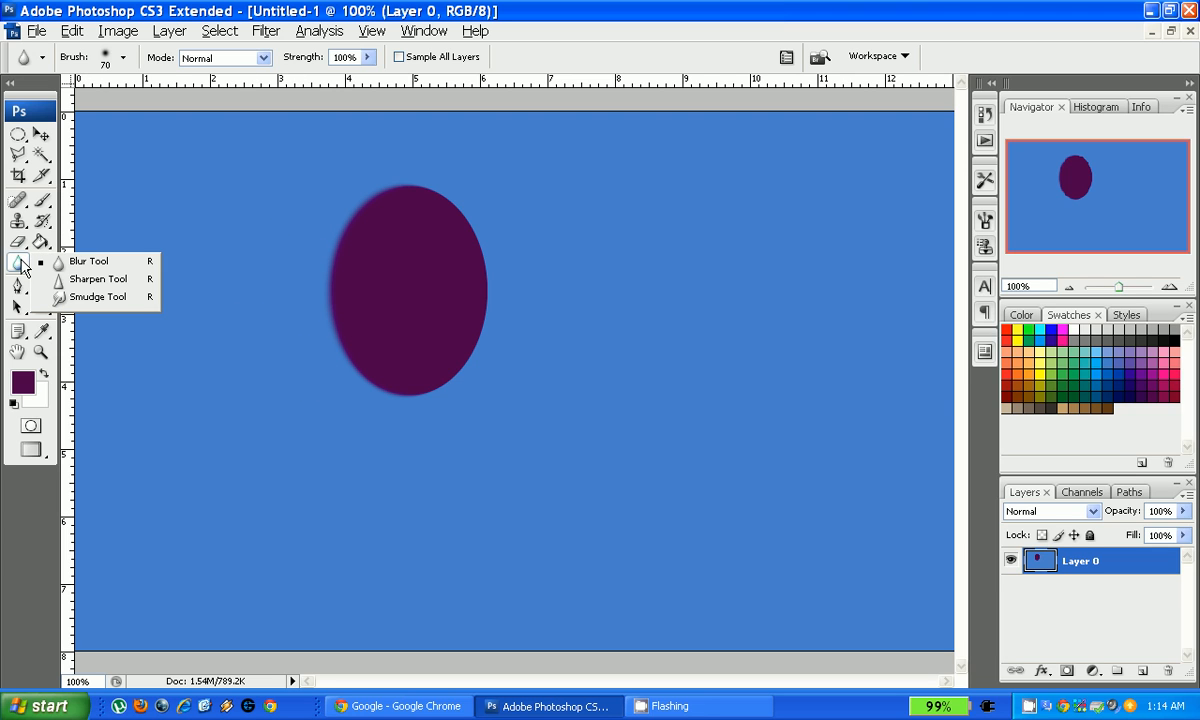
{"action": "left_click", "coordinate": [87, 302]}
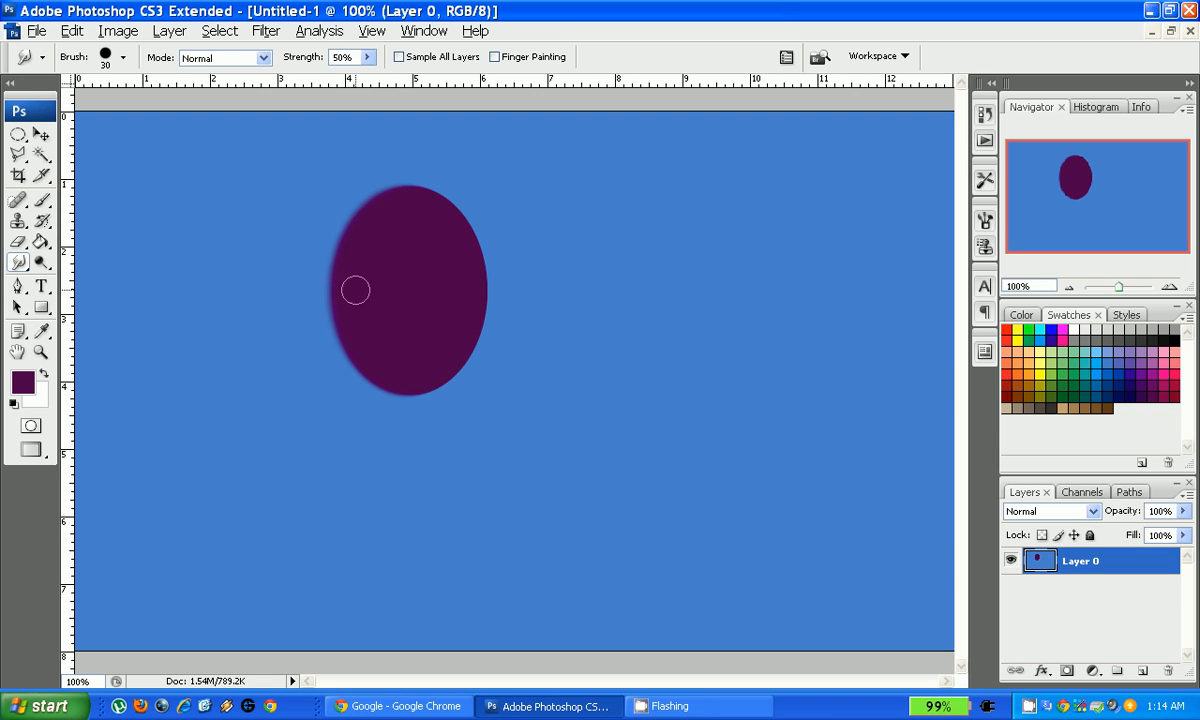
{"action": "left_click_drag", "start_coordinate": [355, 290], "coordinate": [194, 291]}
{"action": "mouse_move", "coordinate": [320, 296]}
{"action": "left_mouse_down"}
{"action": "mouse_move", "coordinate": [229, 296]}
{"action": "mouse_move", "coordinate": [261, 264]}
{"action": "mouse_move", "coordinate": [299, 260]}
{"action": "mouse_move", "coordinate": [291, 341]}
{"action": "mouse_move", "coordinate": [319, 309]}
{"action": "mouse_move", "coordinate": [331, 263]}
{"action": "mouse_move", "coordinate": [311, 250]}
{"action": "mouse_move", "coordinate": [211, 381]}
{"action": "mouse_move", "coordinate": [274, 383]}
{"action": "mouse_move", "coordinate": [262, 347]}
{"action": "mouse_move", "coordinate": [332, 306]}
{"action": "mouse_move", "coordinate": [326, 344]}
{"action": "mouse_move", "coordinate": [349, 304]}
{"action": "mouse_move", "coordinate": [364, 166]}
{"action": "mouse_move", "coordinate": [371, 393]}
{"action": "left_mouse_up"}
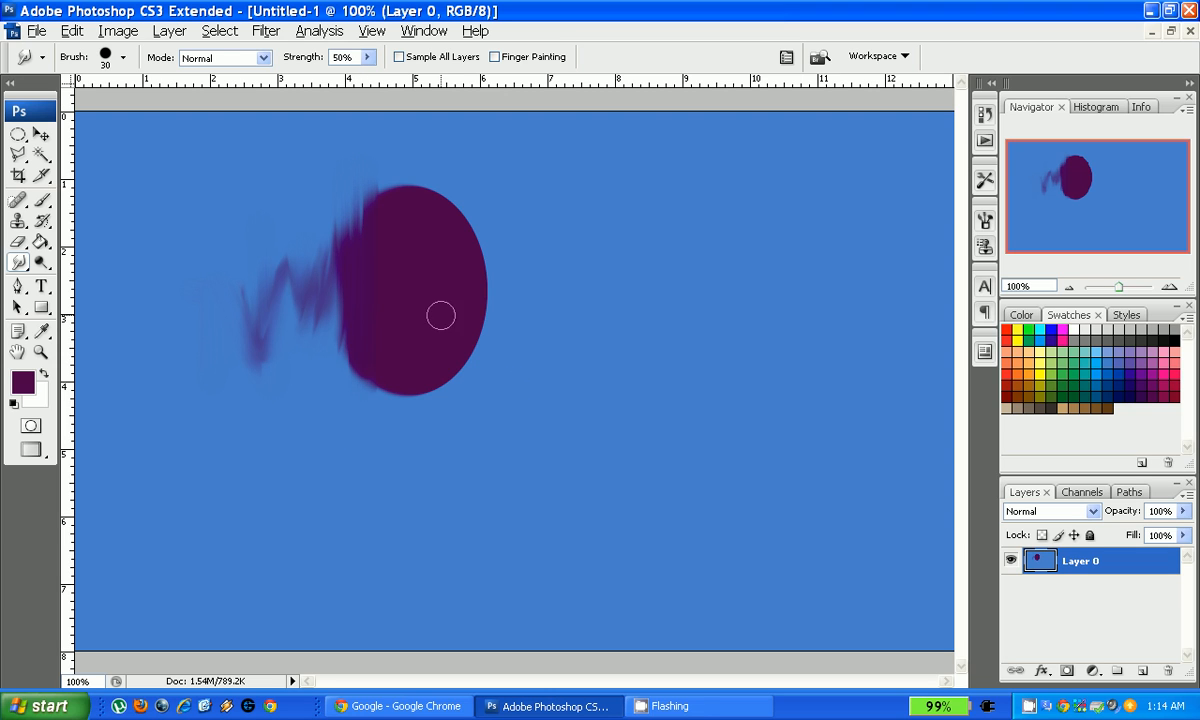
{"action": "left_click_drag", "start_coordinate": [499, 281], "coordinate": [605, 272]}
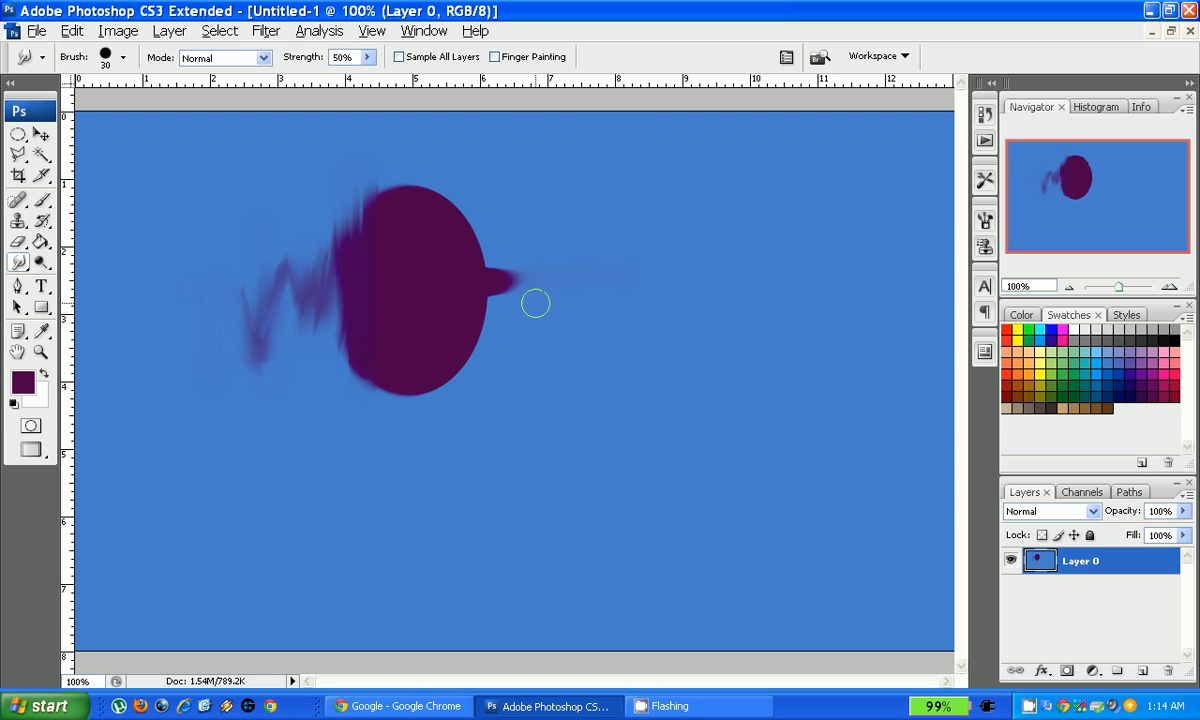
{"action": "left_click_drag", "start_coordinate": [535, 303], "coordinate": [587, 384]}
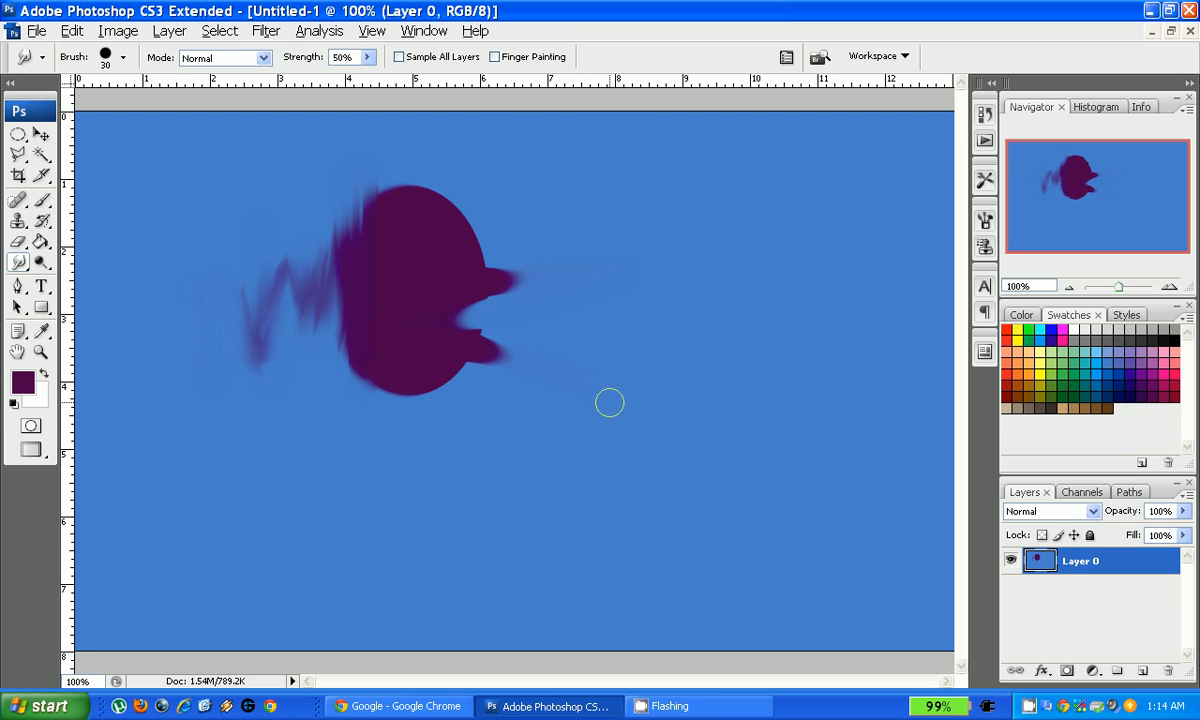
{"action": "mouse_move", "coordinate": [510, 210]}
{"action": "left_mouse_down"}
{"action": "mouse_move", "coordinate": [438, 234]}
{"action": "mouse_move", "coordinate": [509, 19]}
{"action": "left_mouse_up"}
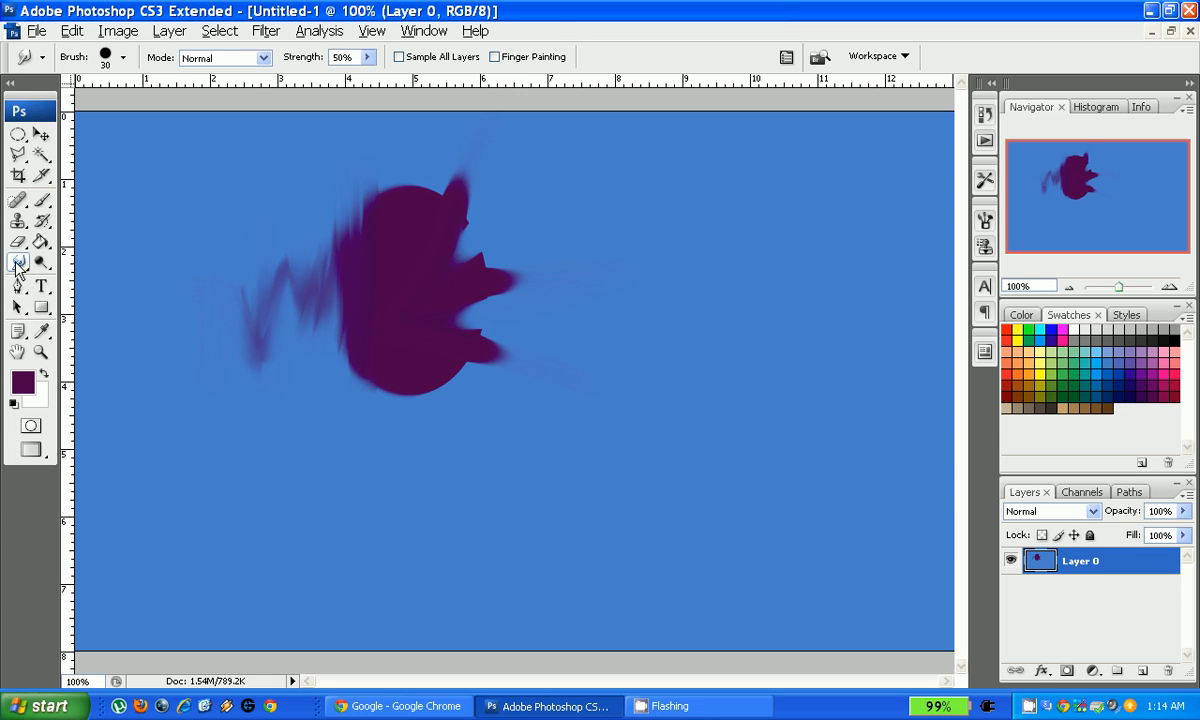
Step: Lighten a diagonal streak through the purple shape and onto the blue below it with the Dodge tool, size 25, Midtones, 27% exposure
{"action": "left_click", "coordinate": [41, 262]}
{"action": "left_click", "coordinate": [104, 279]}
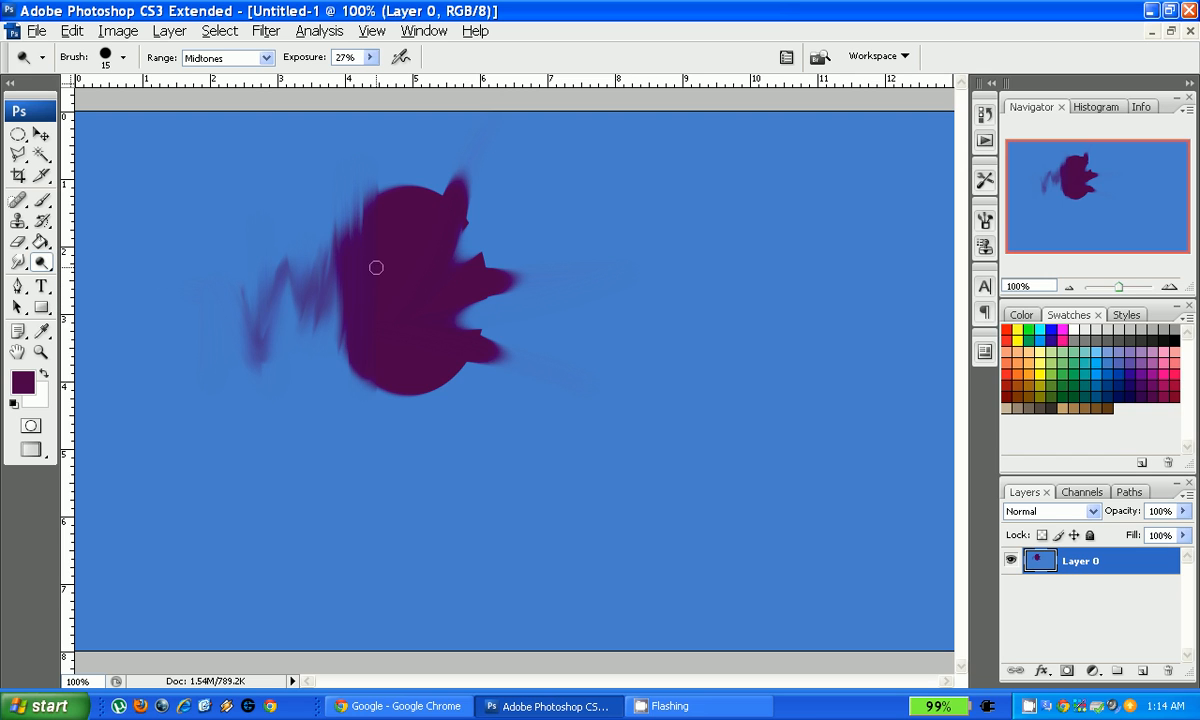
{"action": "mouse_move", "coordinate": [389, 308]}
{"action": "left_mouse_down"}
{"action": "mouse_move", "coordinate": [382, 362]}
{"action": "mouse_move", "coordinate": [405, 220]}
{"action": "mouse_move", "coordinate": [383, 343]}
{"action": "left_mouse_up"}
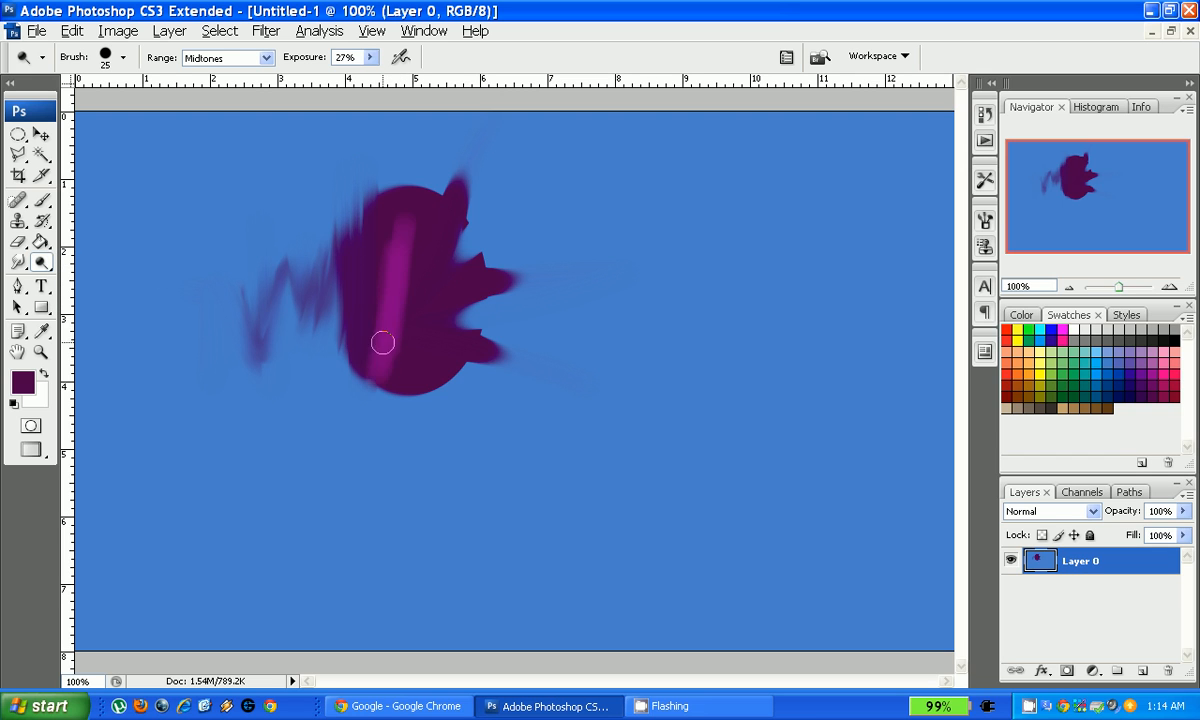
{"action": "mouse_move", "coordinate": [401, 243]}
{"action": "left_mouse_down"}
{"action": "mouse_move", "coordinate": [345, 370]}
{"action": "mouse_move", "coordinate": [370, 220]}
{"action": "mouse_move", "coordinate": [340, 350]}
{"action": "mouse_move", "coordinate": [363, 371]}
{"action": "mouse_move", "coordinate": [320, 535]}
{"action": "mouse_move", "coordinate": [340, 509]}
{"action": "mouse_move", "coordinate": [352, 365]}
{"action": "left_mouse_up"}
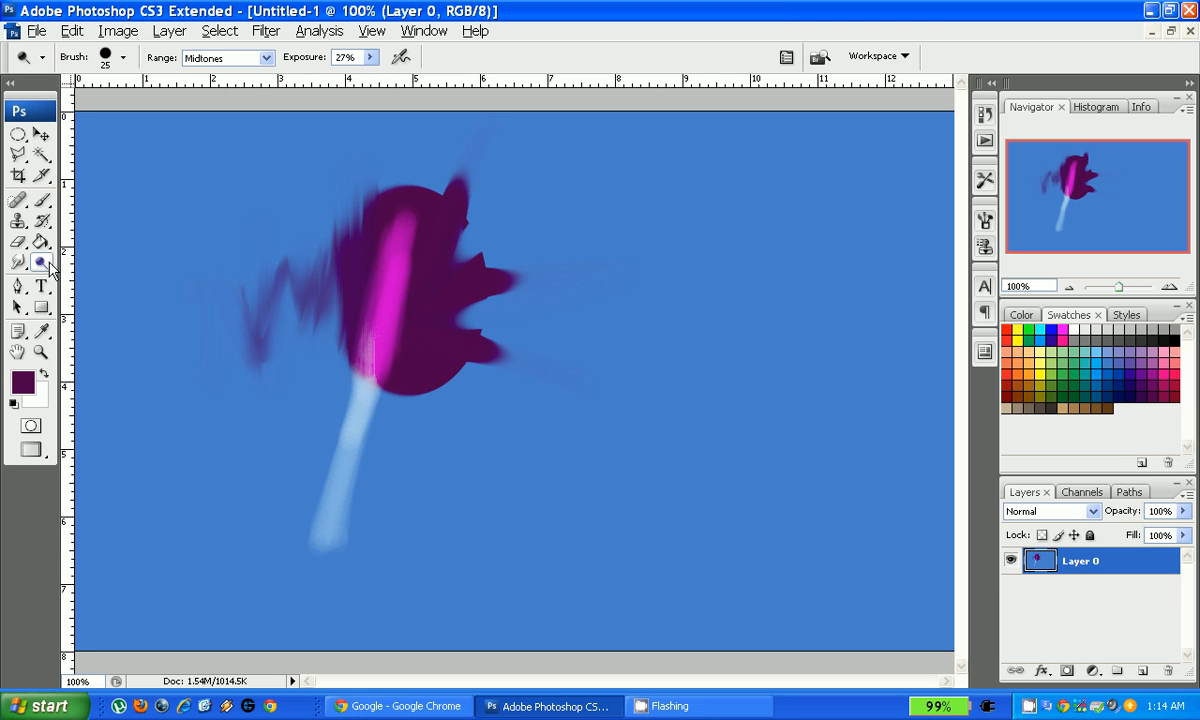
Step: Darken diagonal bands through the purple shape and the blue below, plus a vertical streak beside it, with the Burn tool, size 45, Midtones, 11% exposure
{"action": "left_click_drag", "start_coordinate": [50, 268], "coordinate": [100, 281]}
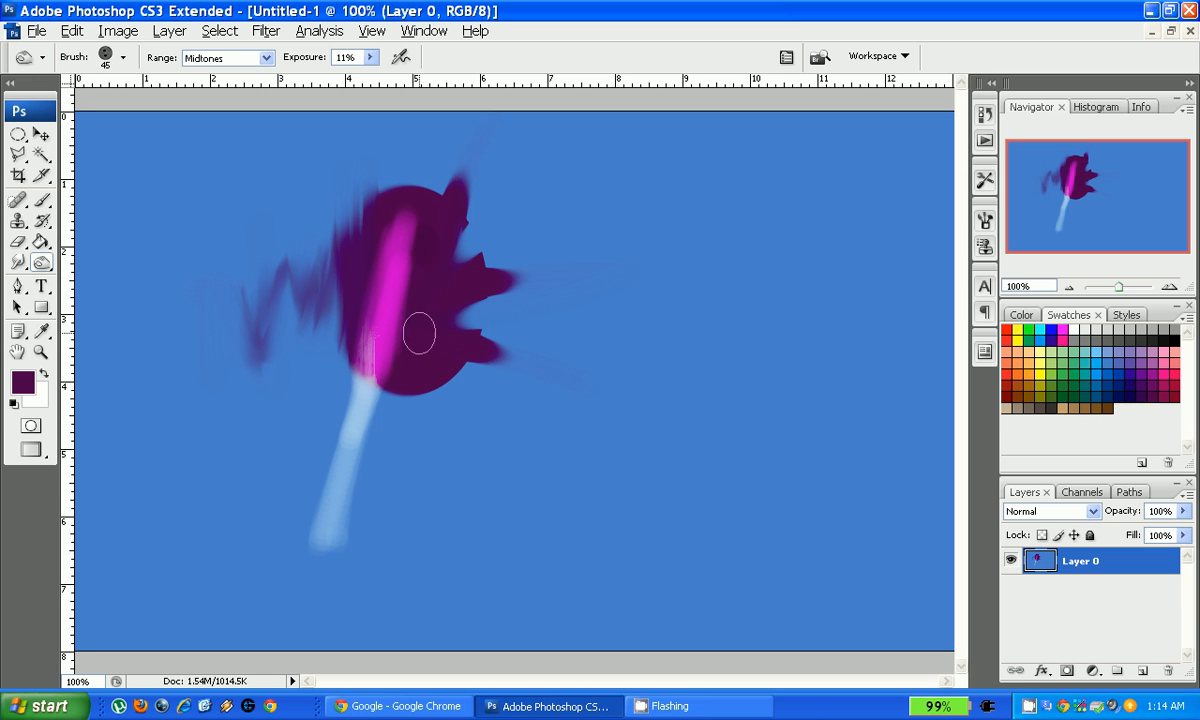
{"action": "mouse_move", "coordinate": [419, 334]}
{"action": "left_mouse_down"}
{"action": "mouse_move", "coordinate": [376, 495]}
{"action": "mouse_move", "coordinate": [358, 409]}
{"action": "mouse_move", "coordinate": [411, 252]}
{"action": "mouse_move", "coordinate": [358, 527]}
{"action": "mouse_move", "coordinate": [406, 292]}
{"action": "mouse_move", "coordinate": [438, 306]}
{"action": "mouse_move", "coordinate": [383, 528]}
{"action": "mouse_move", "coordinate": [365, 500]}
{"action": "mouse_move", "coordinate": [414, 249]}
{"action": "mouse_move", "coordinate": [357, 486]}
{"action": "mouse_move", "coordinate": [410, 233]}
{"action": "mouse_move", "coordinate": [341, 493]}
{"action": "mouse_move", "coordinate": [408, 318]}
{"action": "mouse_move", "coordinate": [417, 347]}
{"action": "left_mouse_up"}
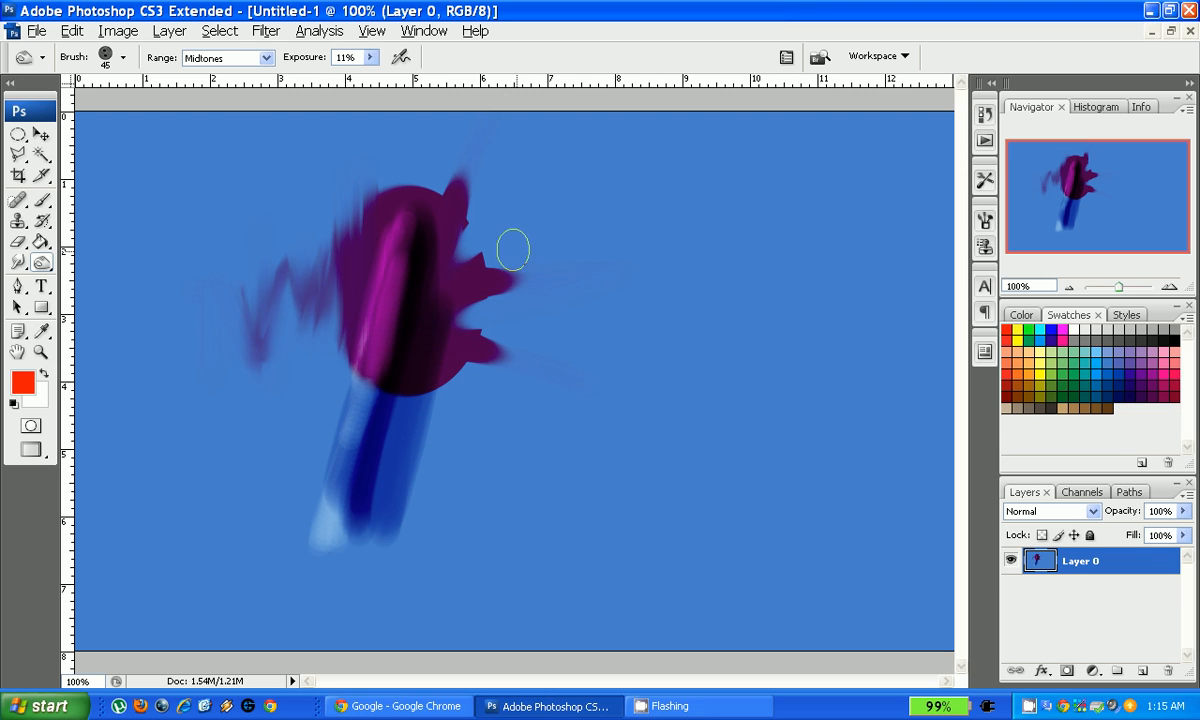
{"action": "mouse_move", "coordinate": [603, 220]}
{"action": "left_mouse_down"}
{"action": "mouse_move", "coordinate": [597, 466]}
{"action": "mouse_move", "coordinate": [554, 279]}
{"action": "left_mouse_up"}
Step: Paint a thick vertical red stroke over the burned streak with the Brush tool at size 175, Normal mode, 100% opacity
{"action": "left_click", "coordinate": [41, 200]}
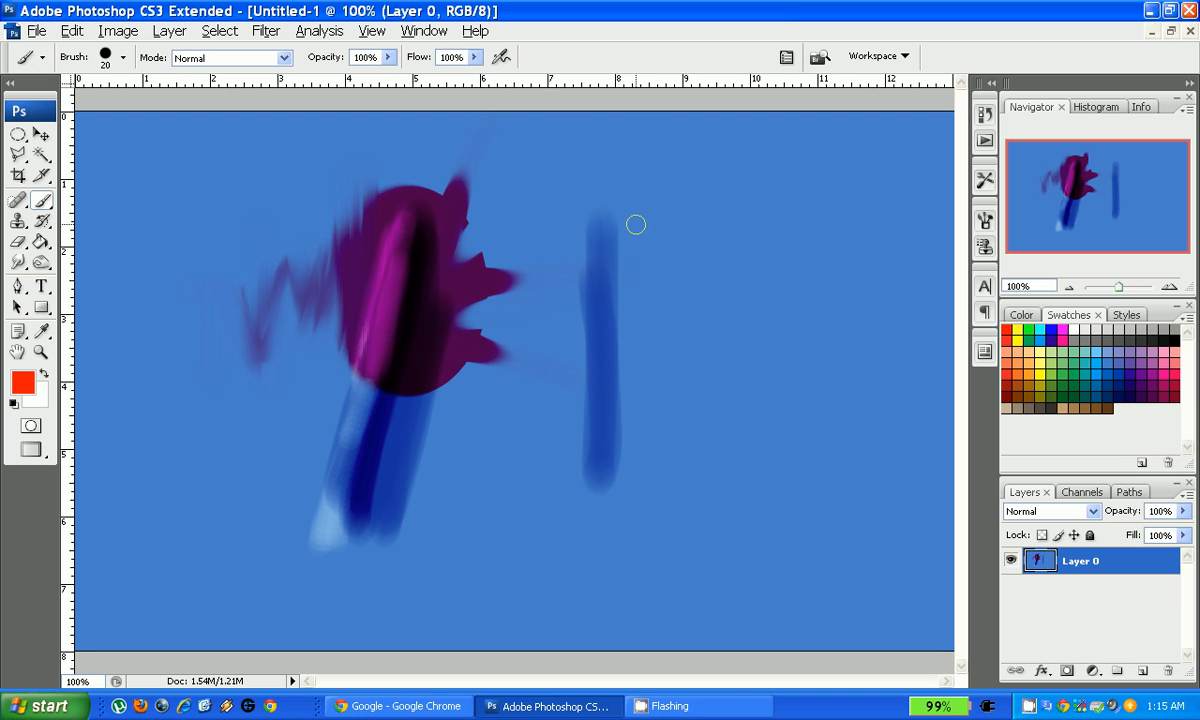
{"action": "key", "text": "bracketright"}
{"action": "key", "text": "bracketright"}
{"action": "key", "text": "bracketright"}
{"action": "key", "text": "bracketright"}
{"action": "key", "text": "bracketright"}
{"action": "key", "text": "bracketright"}
{"action": "key", "text": "bracketright"}
{"action": "key", "text": "bracketright"}
{"action": "key", "text": "bracketright"}
{"action": "mouse_move", "coordinate": [596, 218]}
{"action": "left_mouse_down"}
{"action": "mouse_move", "coordinate": [593, 319]}
{"action": "mouse_move", "coordinate": [614, 612]}
{"action": "left_mouse_up"}
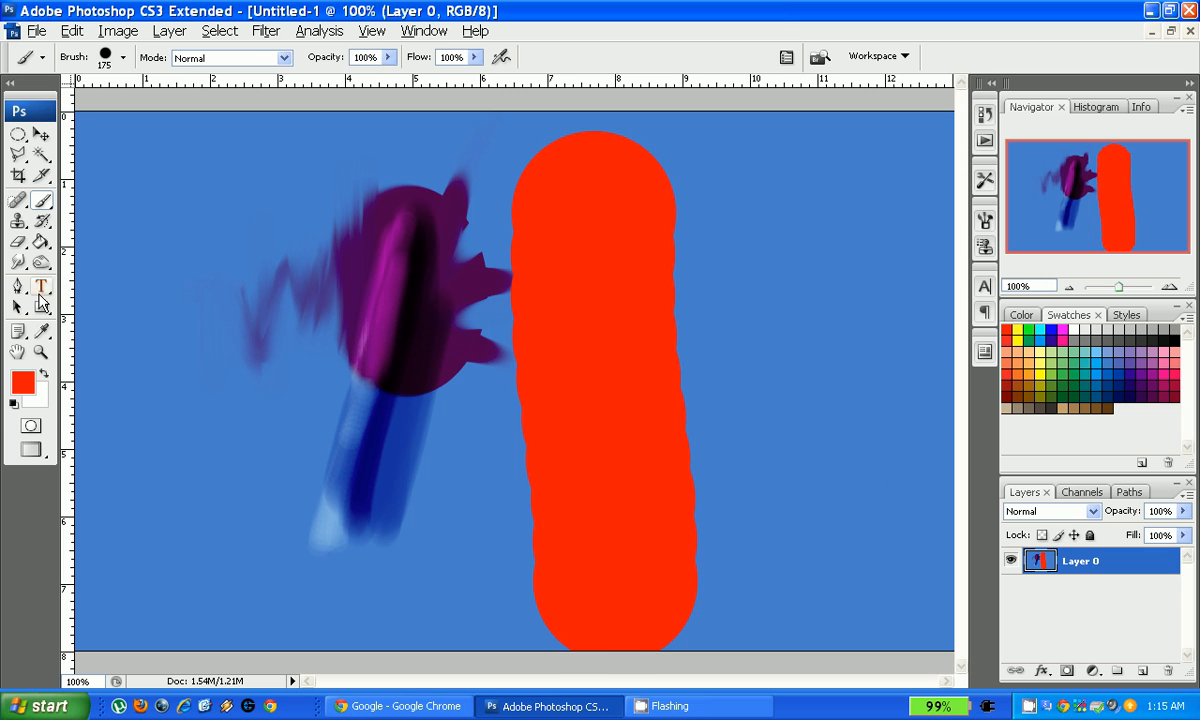
Step: Try to darken the thick red stroke with the Burn tool, size 45, Midtones, 11% exposure
{"action": "left_click", "coordinate": [17, 262]}
{"action": "left_click", "coordinate": [41, 262]}
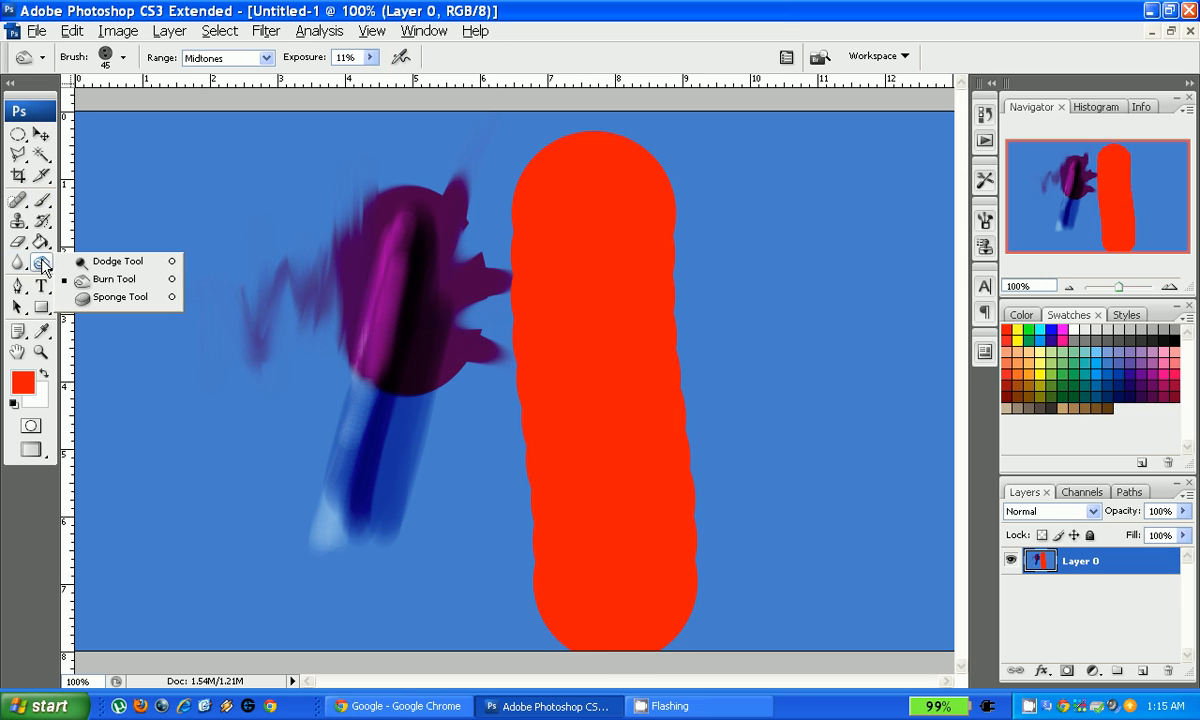
{"action": "left_click", "coordinate": [100, 276]}
{"action": "mouse_move", "coordinate": [548, 265]}
{"action": "left_mouse_down"}
{"action": "mouse_move", "coordinate": [605, 410]}
{"action": "mouse_move", "coordinate": [608, 458]}
{"action": "mouse_move", "coordinate": [576, 252]}
{"action": "mouse_move", "coordinate": [593, 436]}
{"action": "left_mouse_up"}
{"action": "left_click_drag", "start_coordinate": [597, 369], "coordinate": [604, 246]}
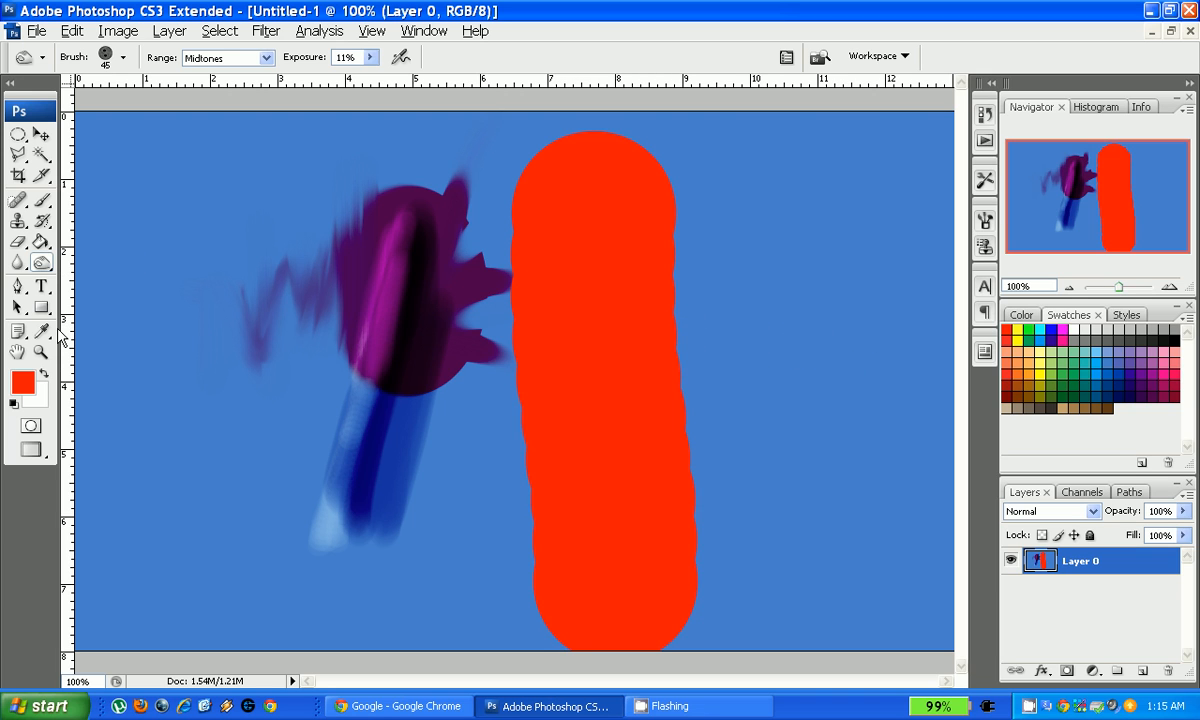
Step: Draw a closed triangular path to the right of the thick red stroke with the Pen tool
{"action": "left_click", "coordinate": [17, 287]}
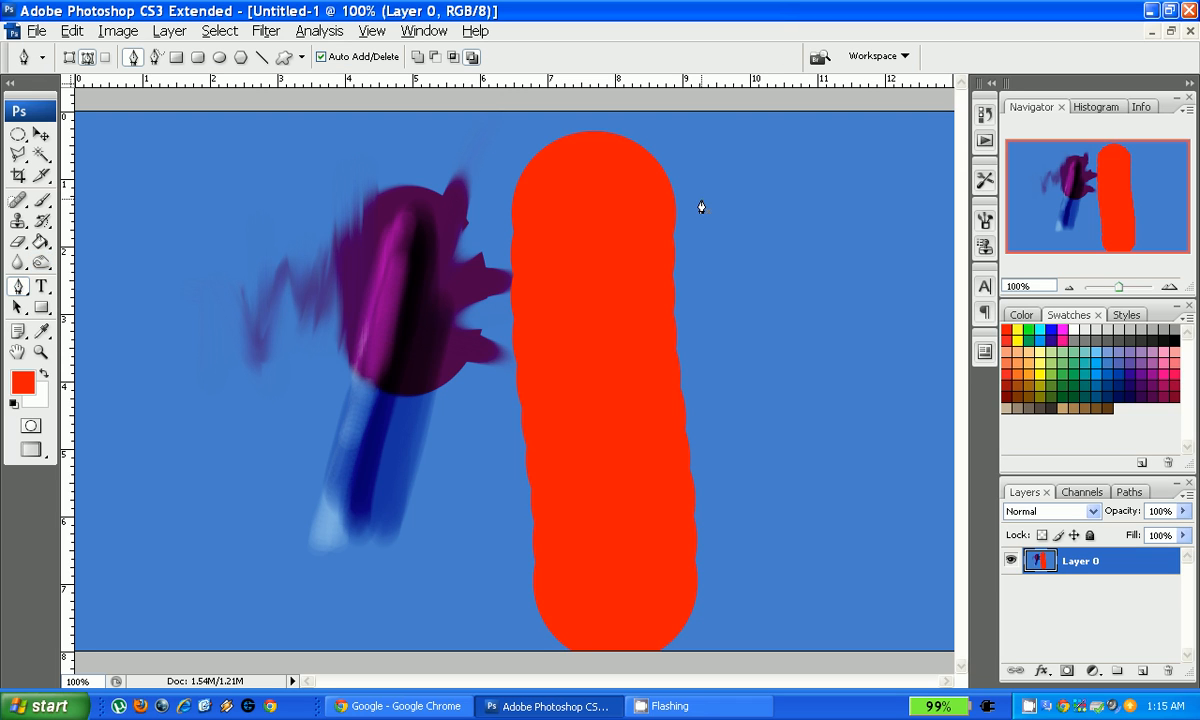
{"action": "left_click", "coordinate": [816, 528]}
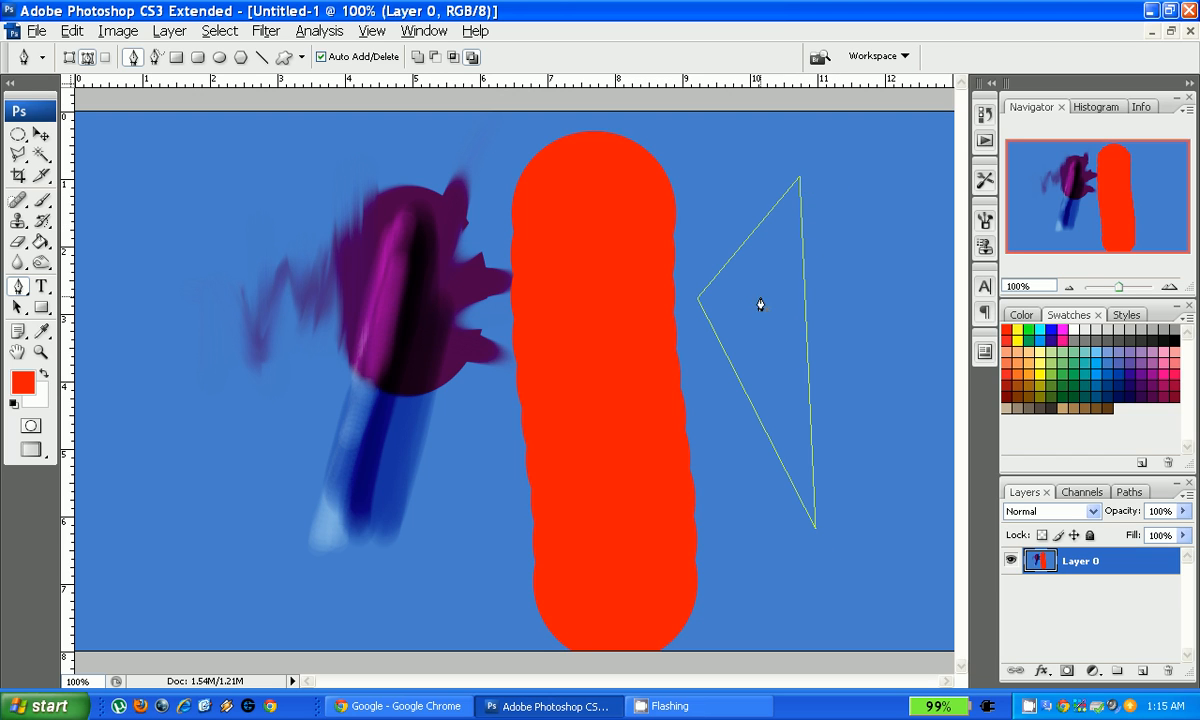
Step: Try stroking the triangular path with the 175 px Brush, and undo the stroke
{"action": "right_click", "coordinate": [806, 277]}
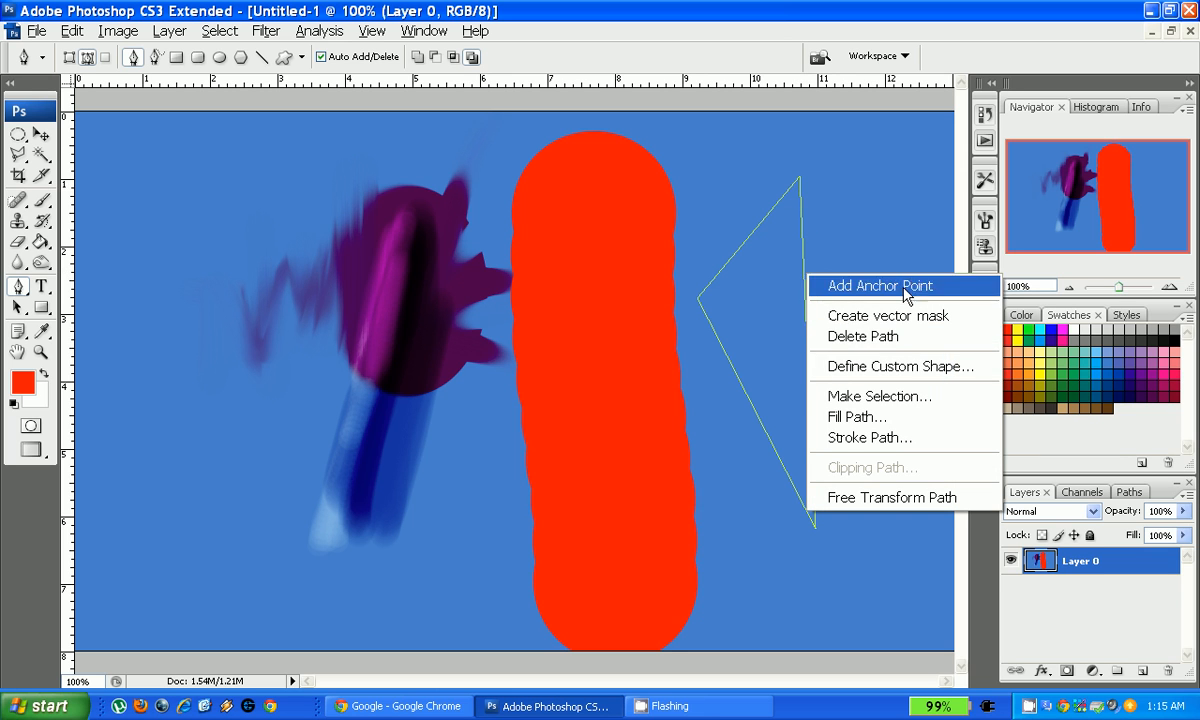
{"action": "left_click", "coordinate": [846, 437]}
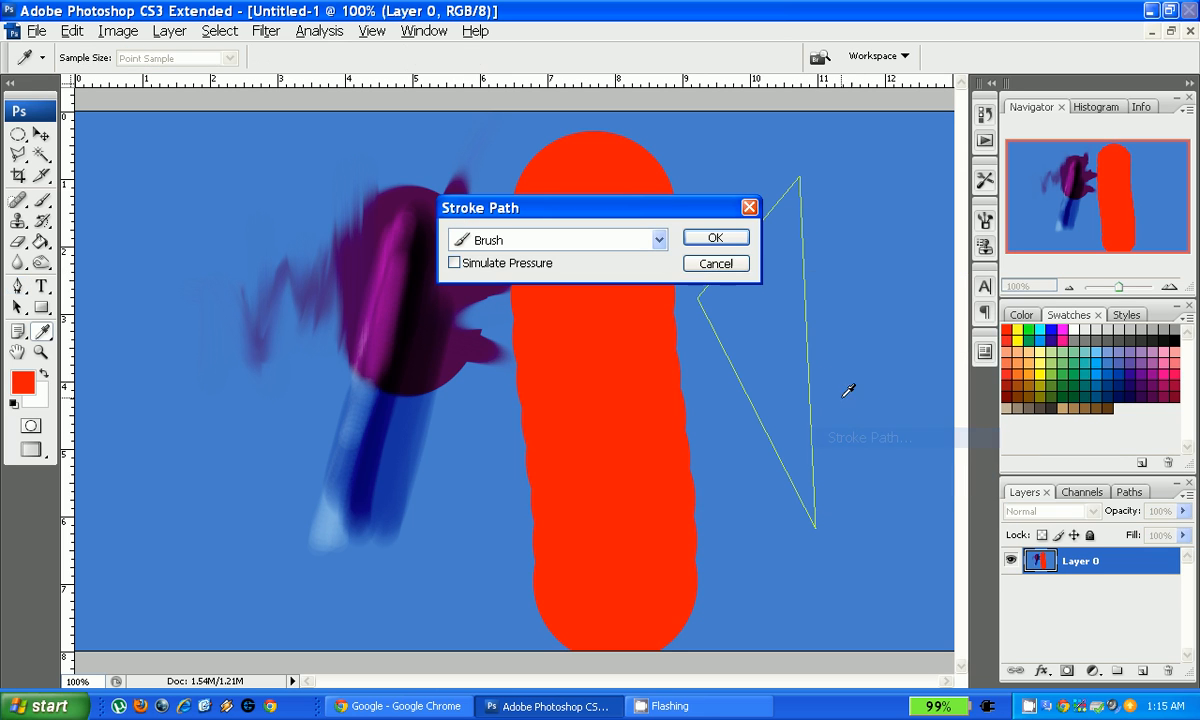
{"action": "left_click", "coordinate": [738, 239]}
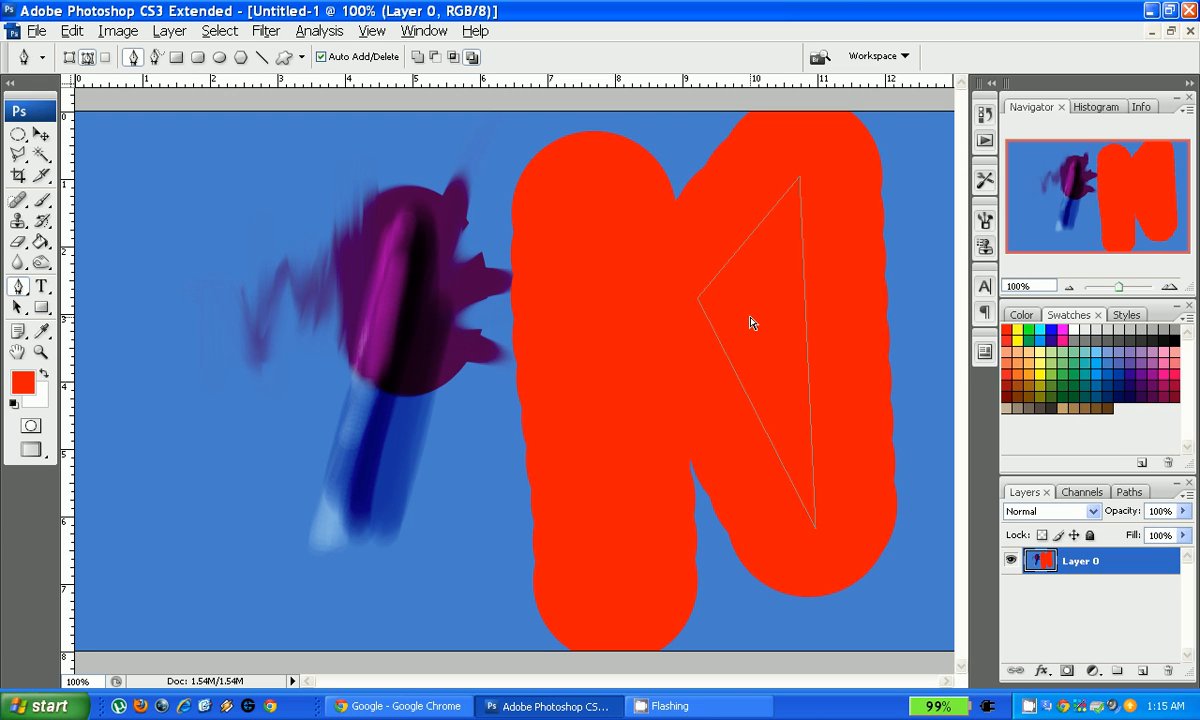
{"action": "key", "text": "ctrl+z"}
Step: Stroke the triangular path in red with the Brush at a 14 px diameter, and delete the path
{"action": "left_click", "coordinate": [41, 199]}
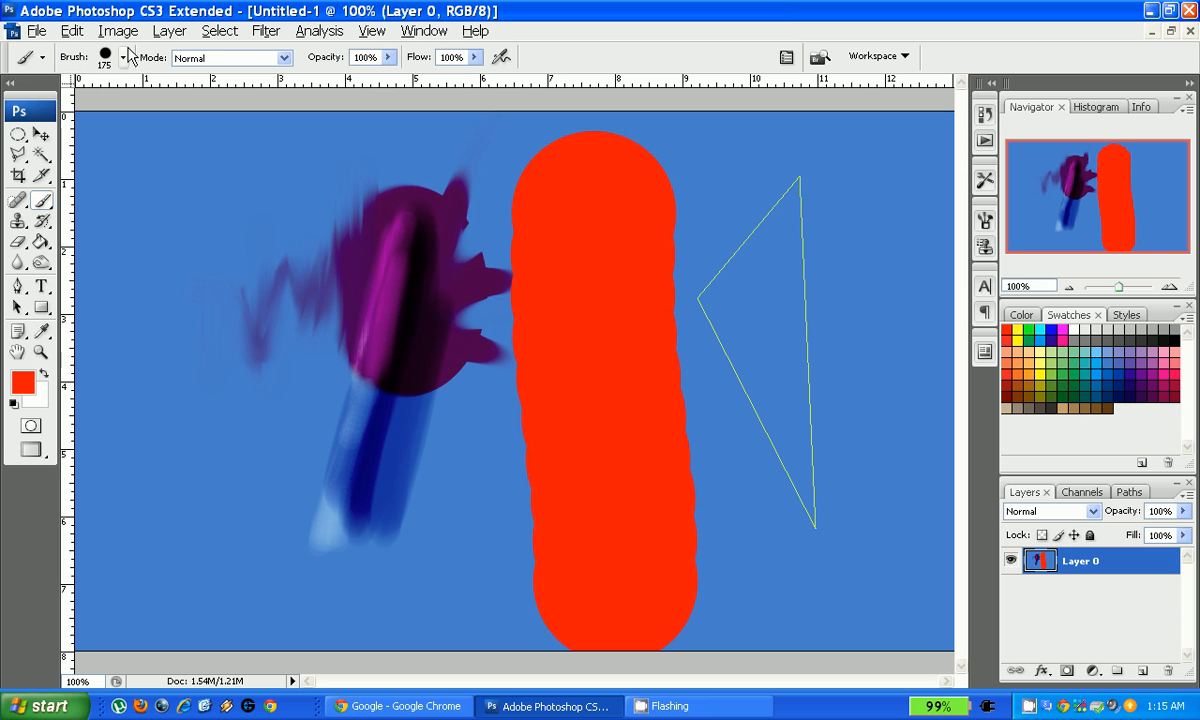
{"action": "left_click", "coordinate": [124, 57]}
{"action": "left_click_drag", "start_coordinate": [92, 106], "coordinate": [27, 110]}
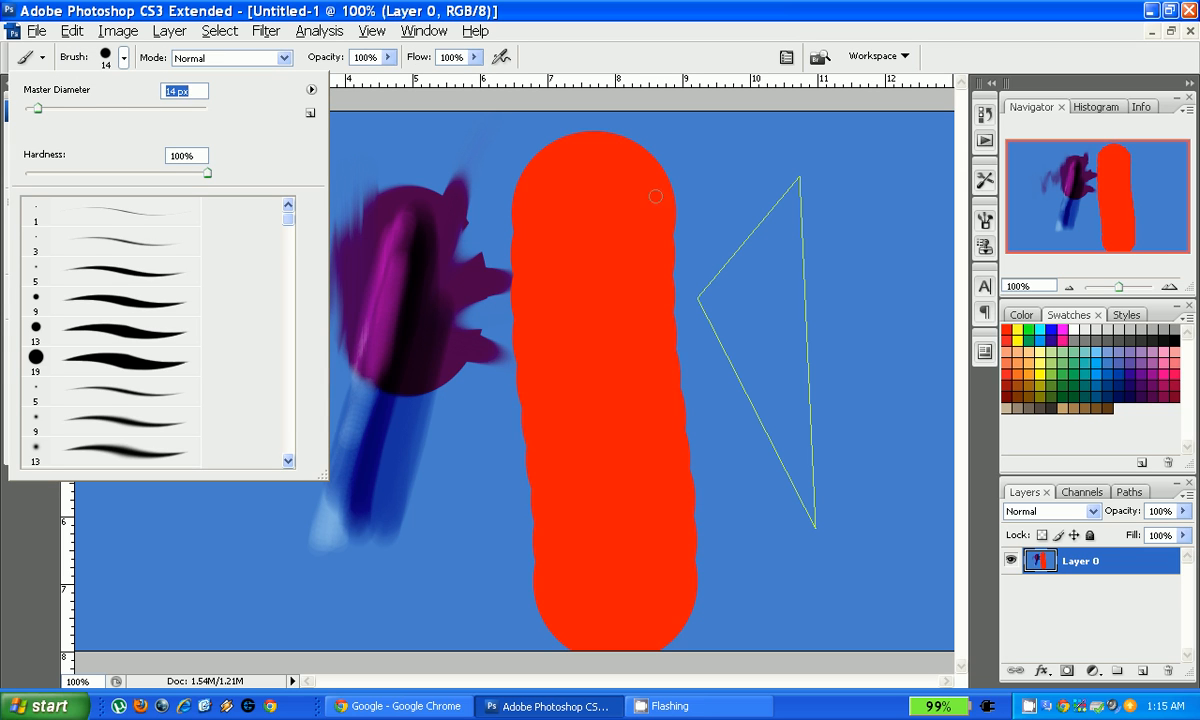
{"action": "right_click", "coordinate": [796, 272]}
{"action": "left_click", "coordinate": [803, 250]}
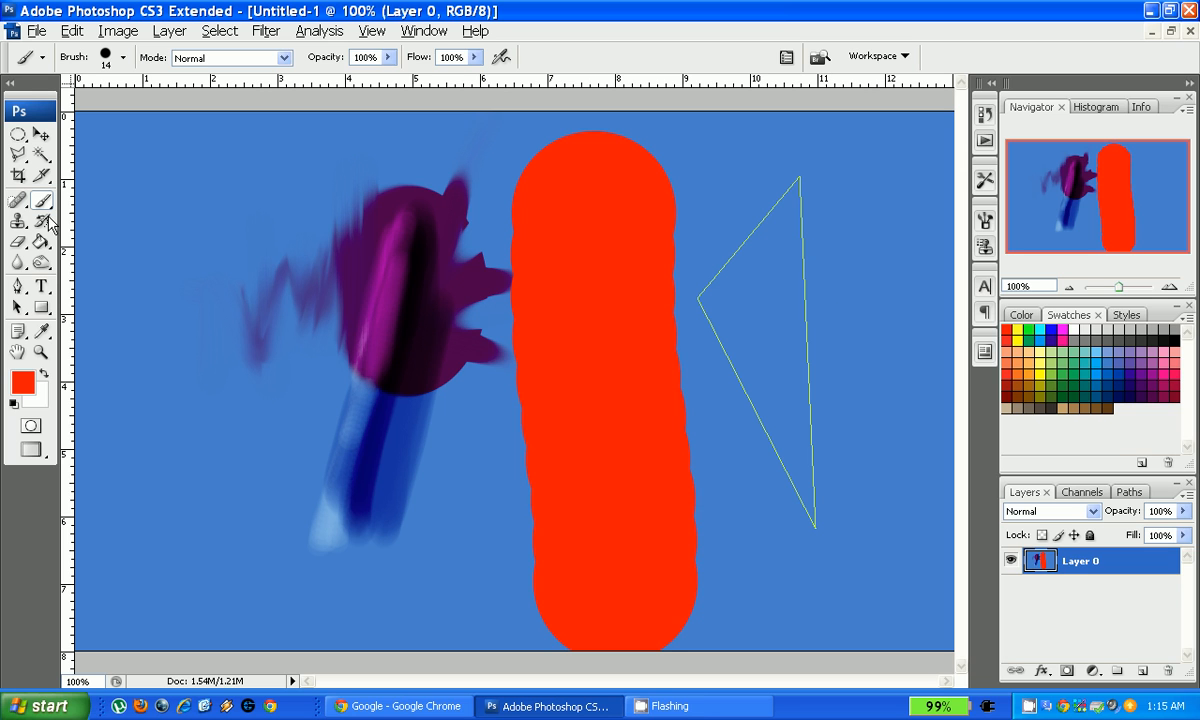
{"action": "left_click", "coordinate": [17, 286]}
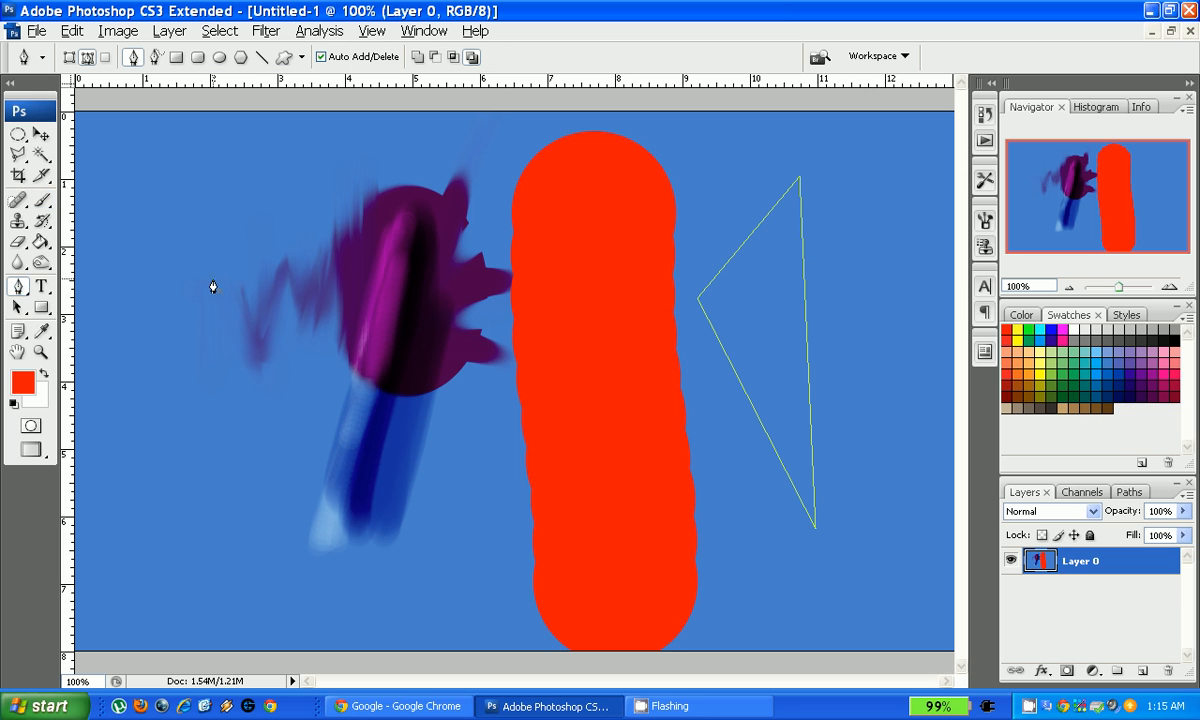
{"action": "right_click", "coordinate": [806, 290]}
{"action": "left_click", "coordinate": [852, 444]}
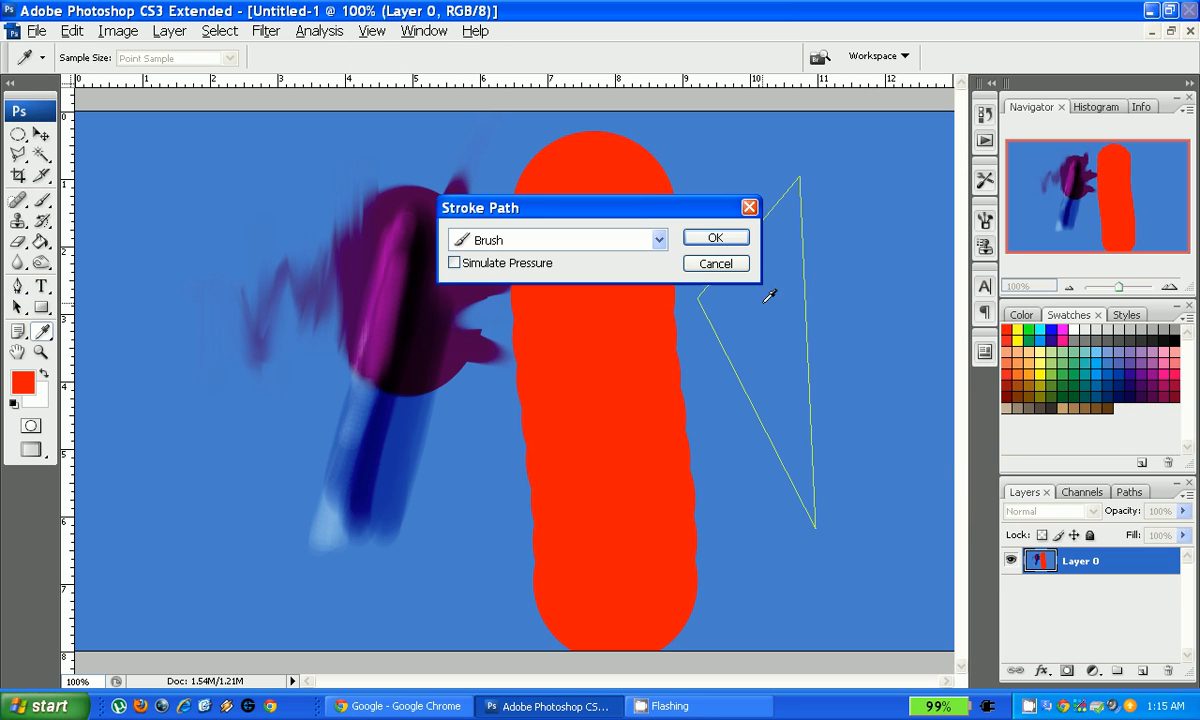
{"action": "left_click", "coordinate": [713, 238]}
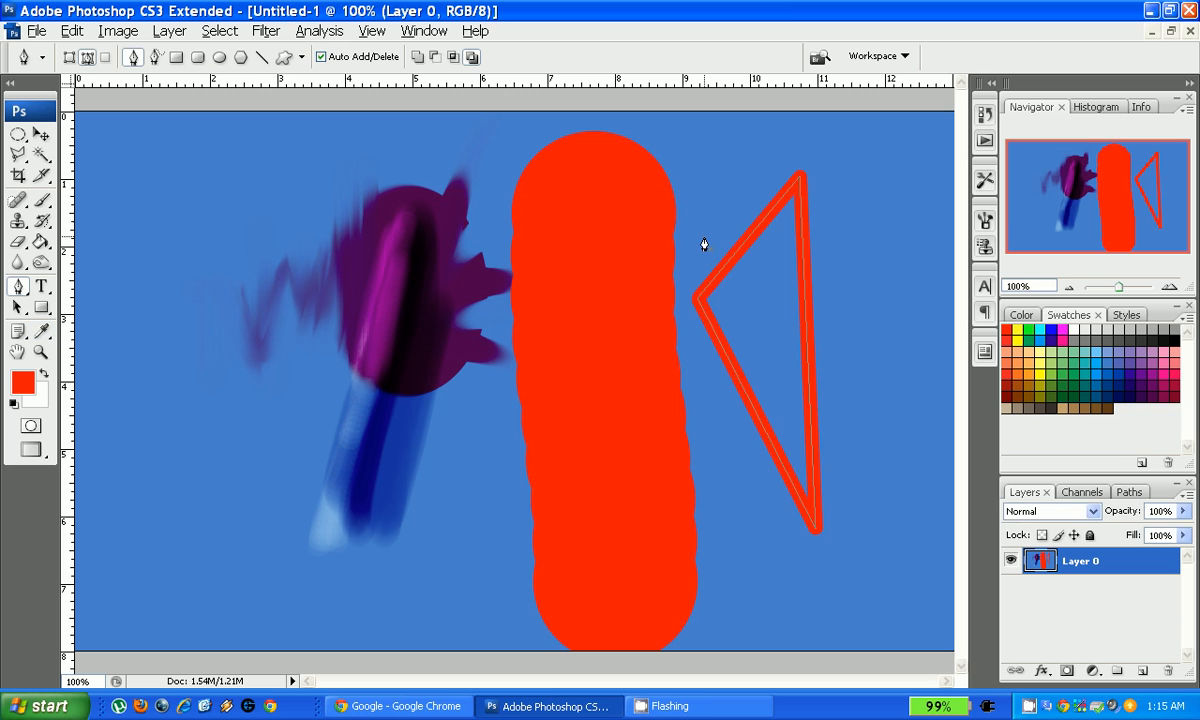
{"action": "right_click", "coordinate": [811, 346]}
{"action": "left_click", "coordinate": [850, 369]}
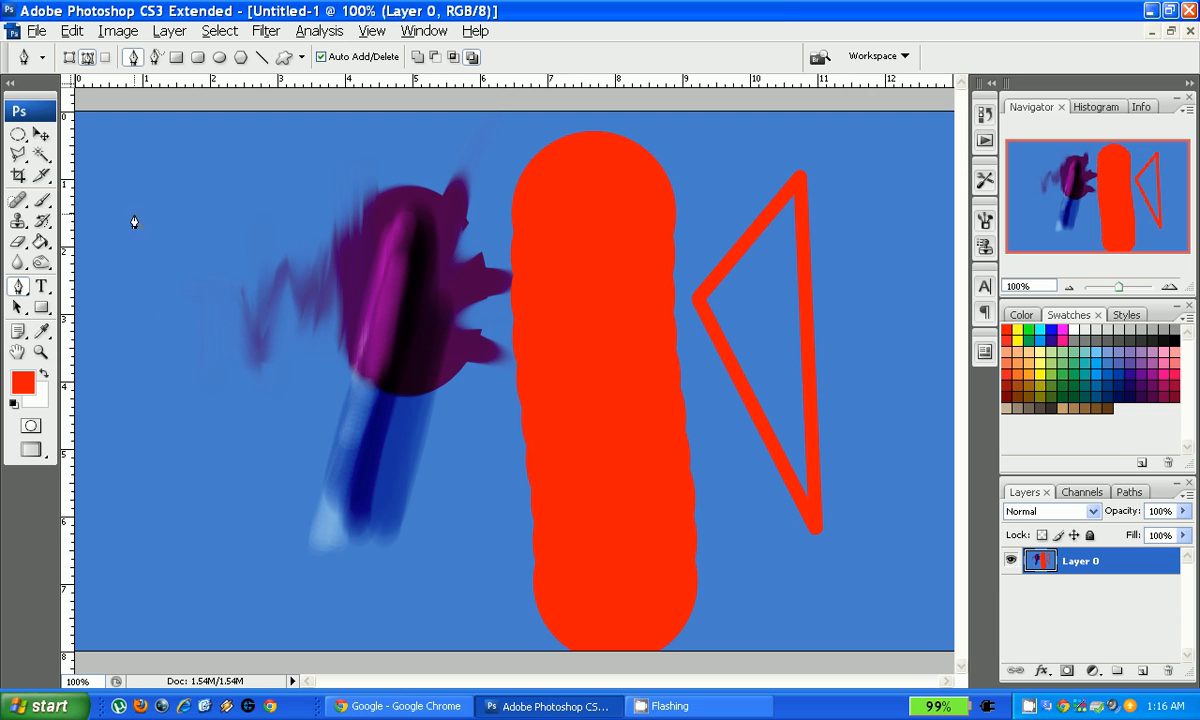
Step: Add a text box across the canvas's lower half containing "I Like Cheese" in white Snap ITC, Regular, 43 pt
{"action": "left_click", "coordinate": [41, 286]}
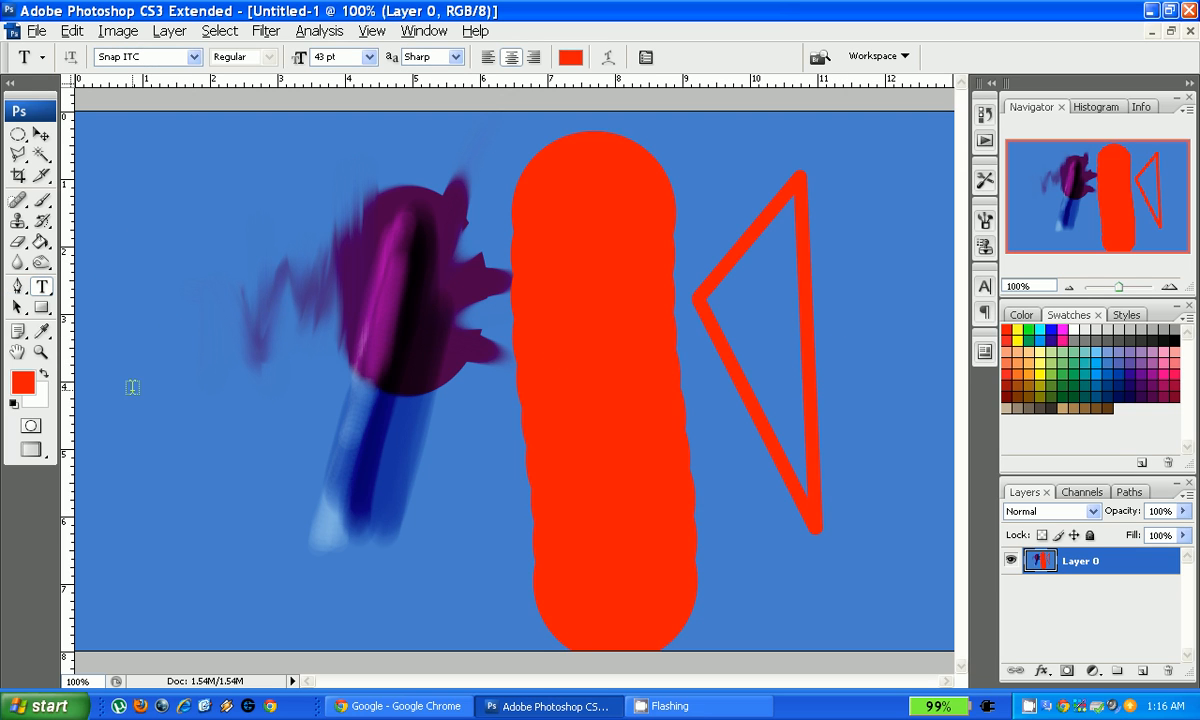
{"action": "left_click_drag", "start_coordinate": [123, 378], "coordinate": [815, 604]}
{"action": "left_click", "coordinate": [571, 60]}
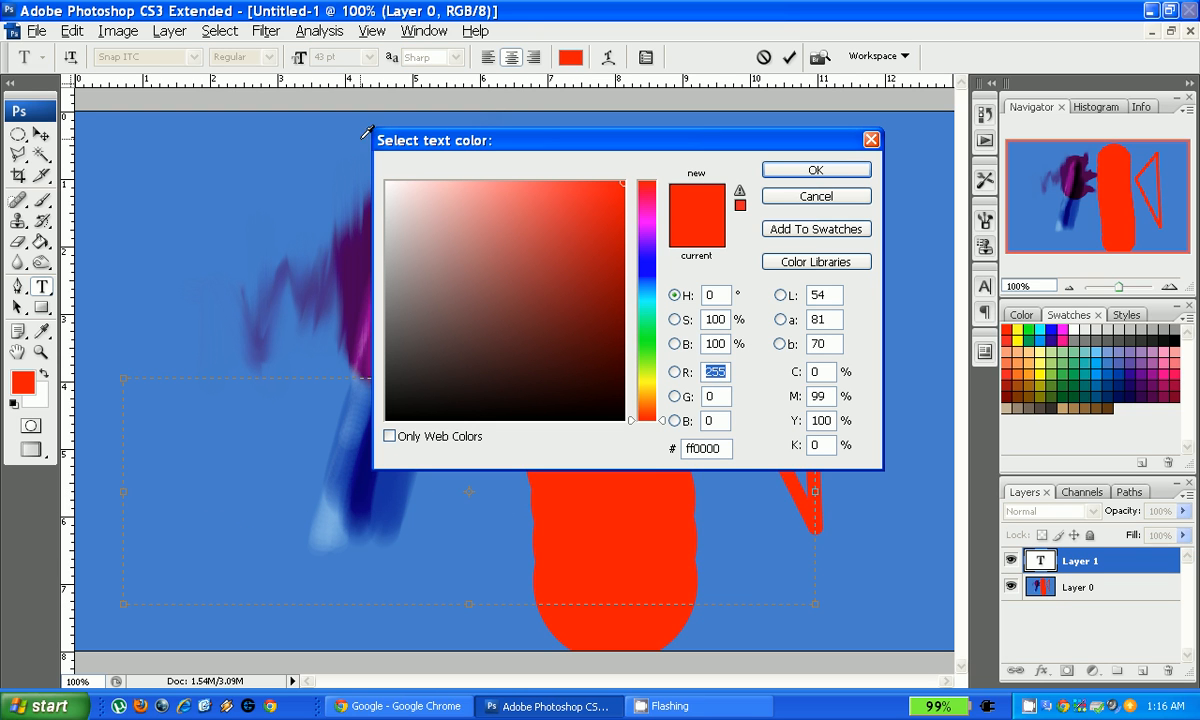
{"action": "left_click_drag", "start_coordinate": [400, 220], "coordinate": [372, 200]}
{"action": "left_click", "coordinate": [816, 172]}
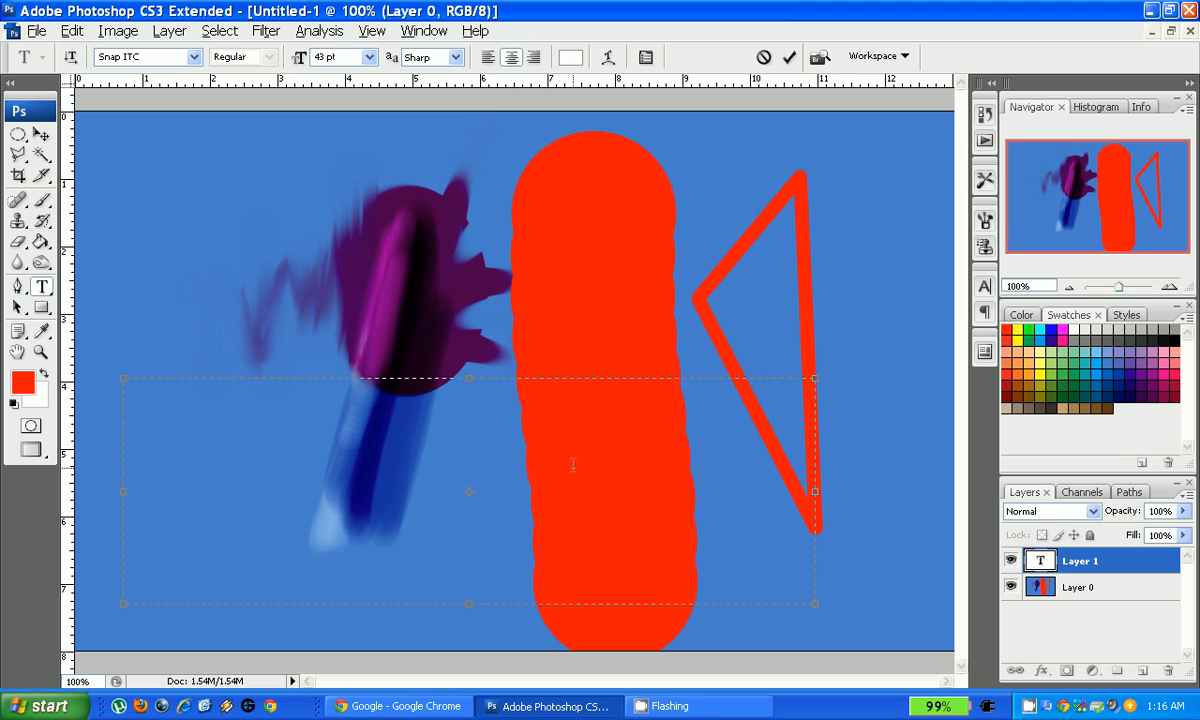
{"action": "type", "text": "I L"}
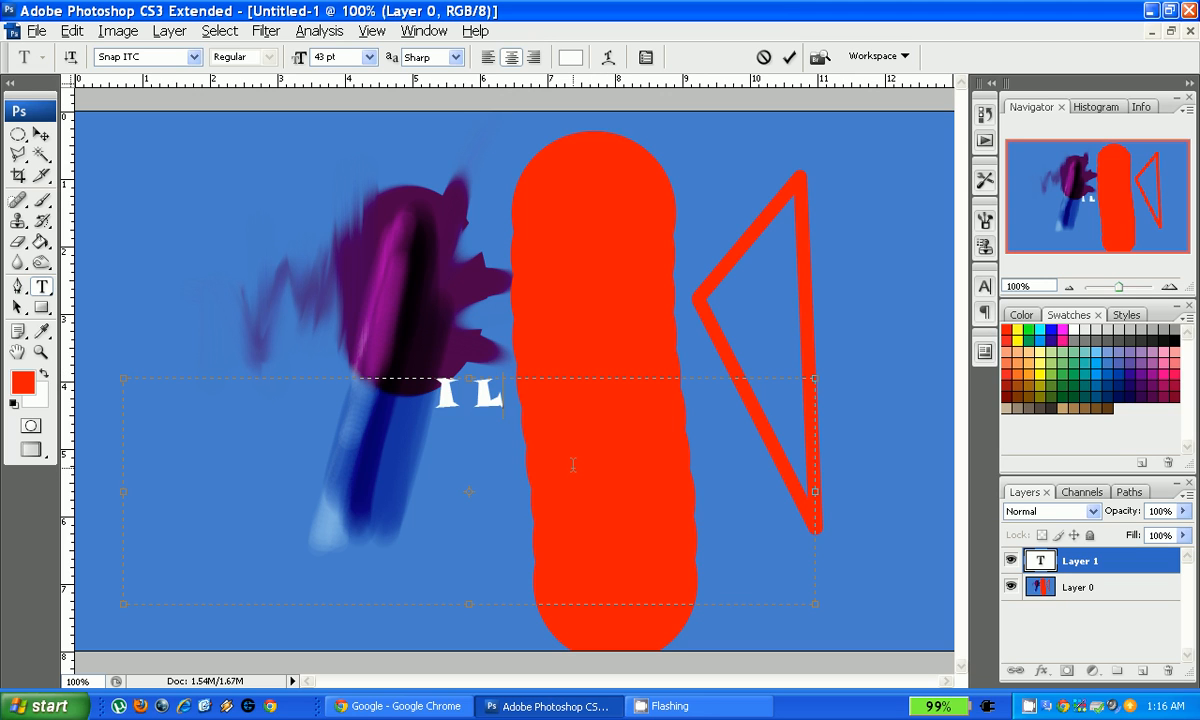
{"action": "type", "text": "ike Cheese"}
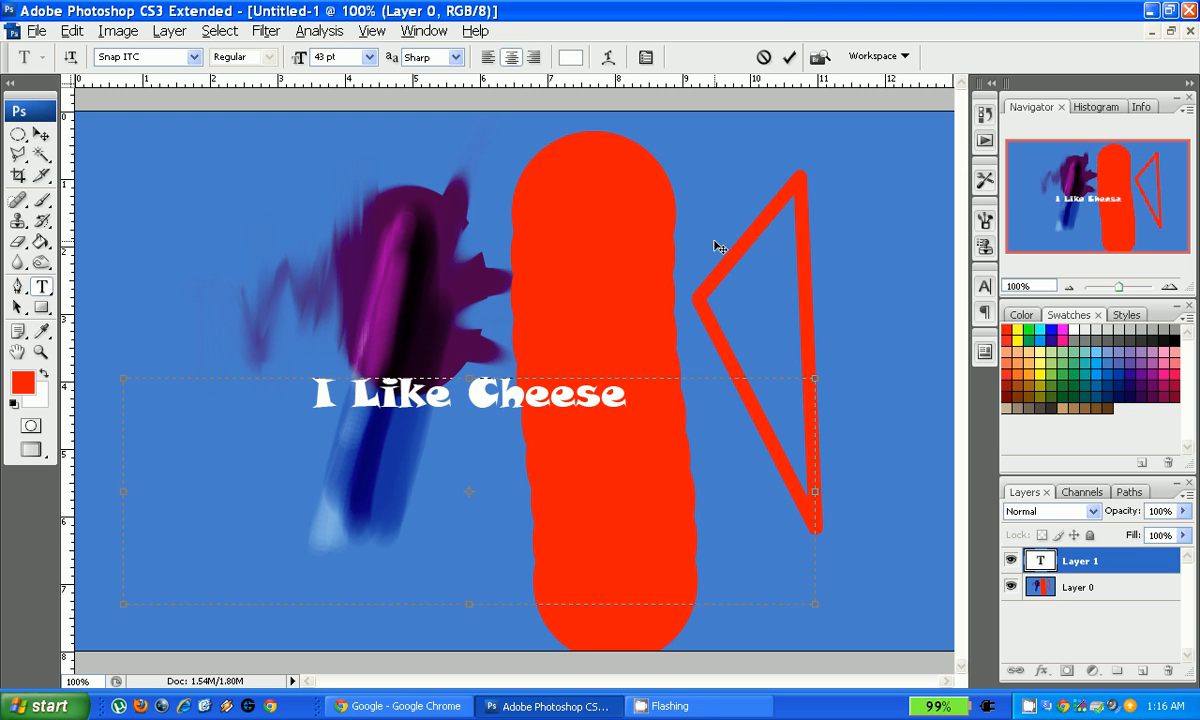
Step: Commit the "I Like Cheese" text and move it to the lower-left corner of the canvas
{"action": "left_click", "coordinate": [15, 130]}
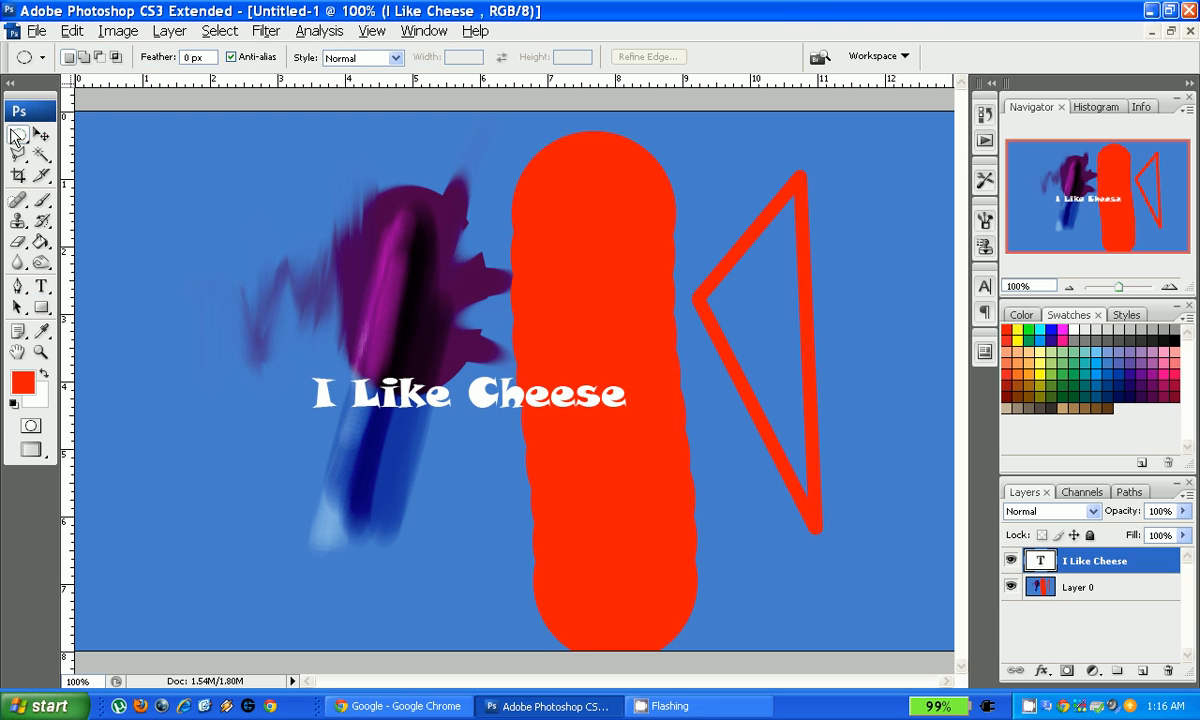
{"action": "left_click", "coordinate": [39, 133]}
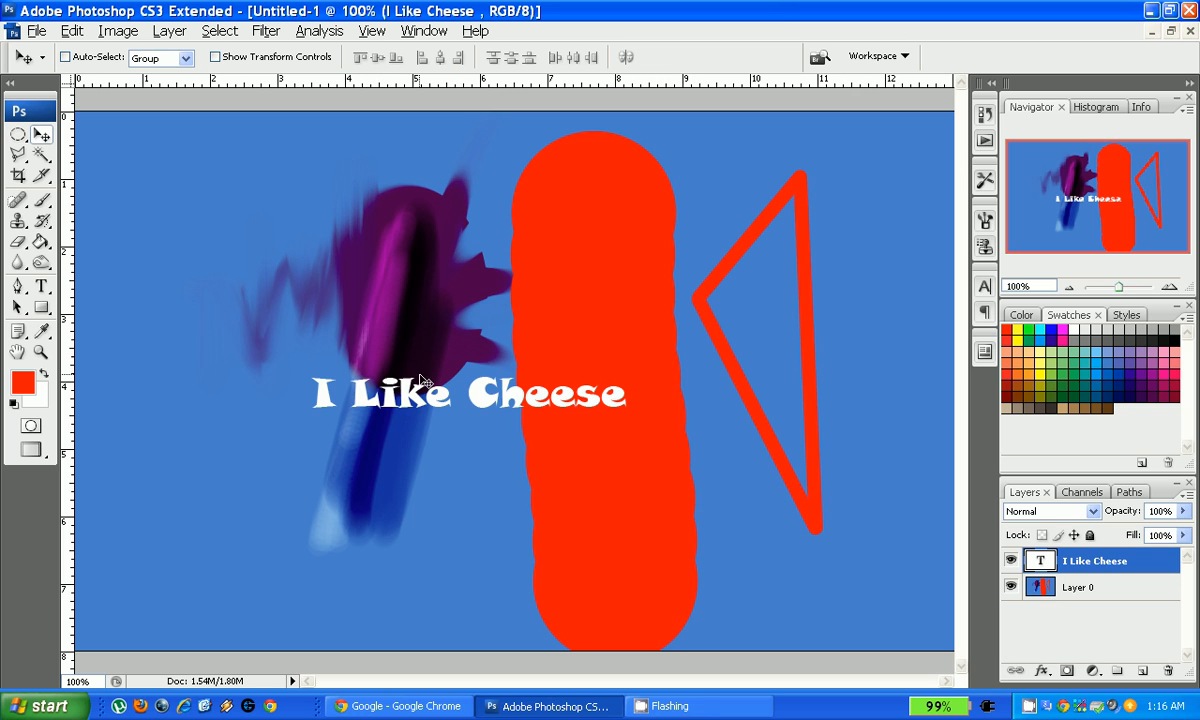
{"action": "left_click_drag", "start_coordinate": [472, 393], "coordinate": [259, 605]}
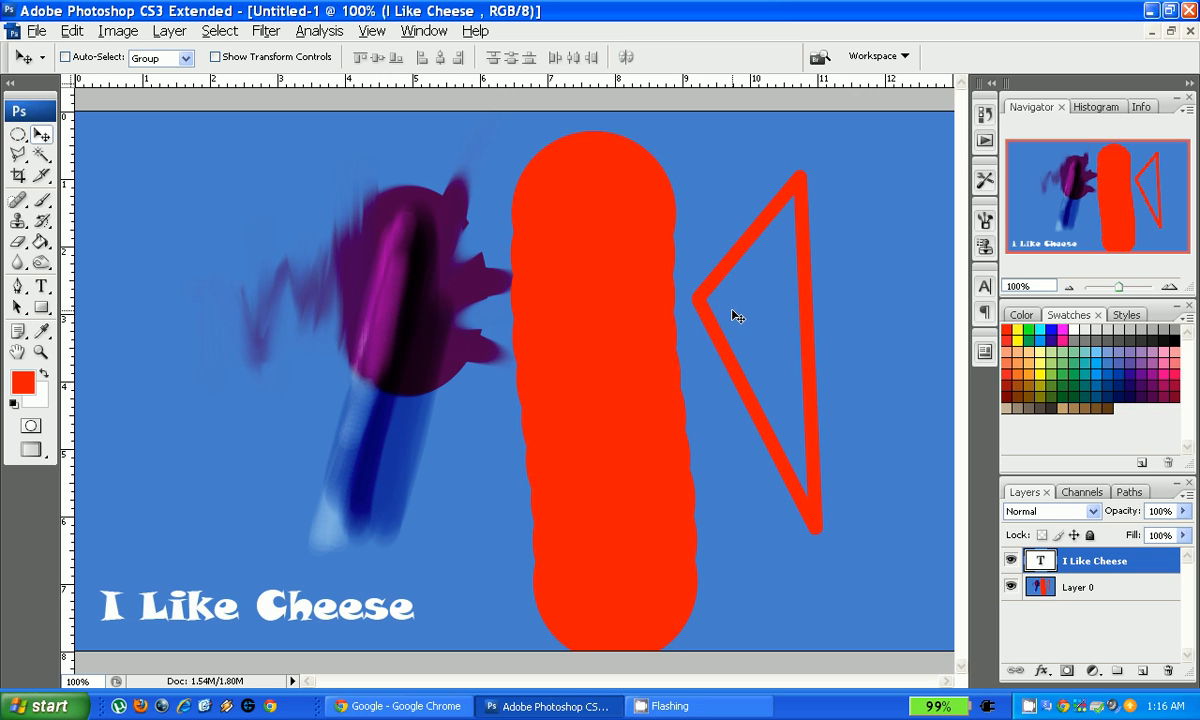
{"action": "left_click", "coordinate": [44, 263]}
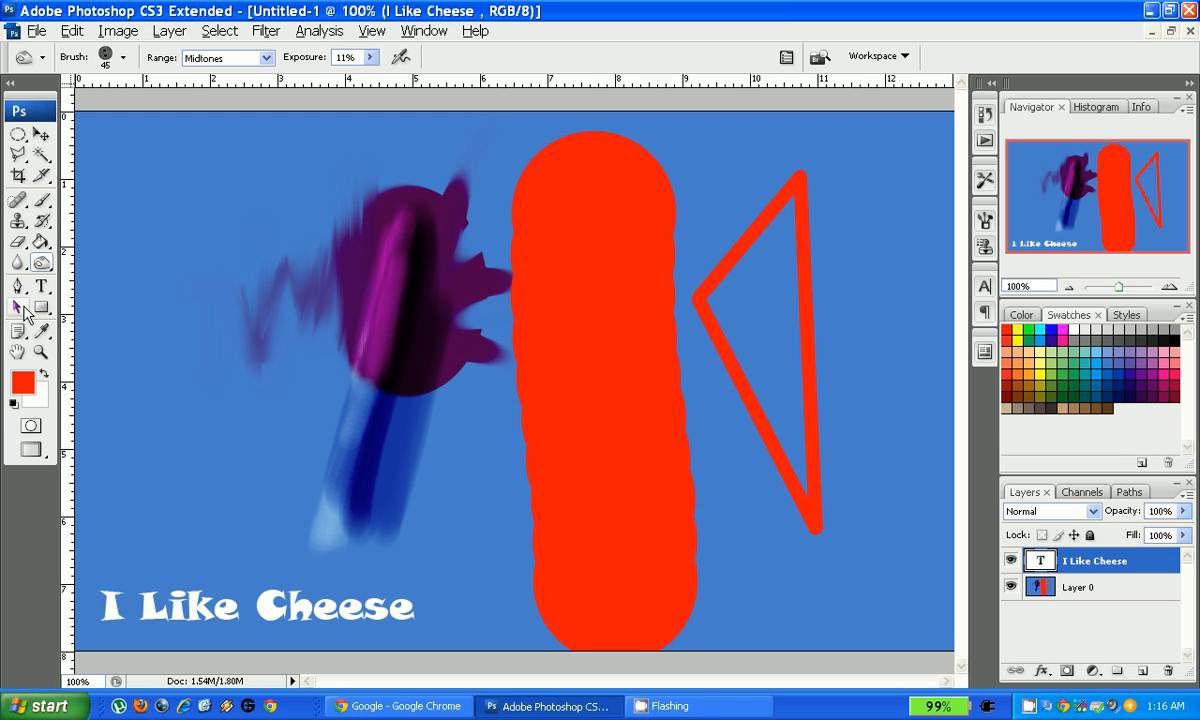
{"action": "left_click", "coordinate": [19, 308]}
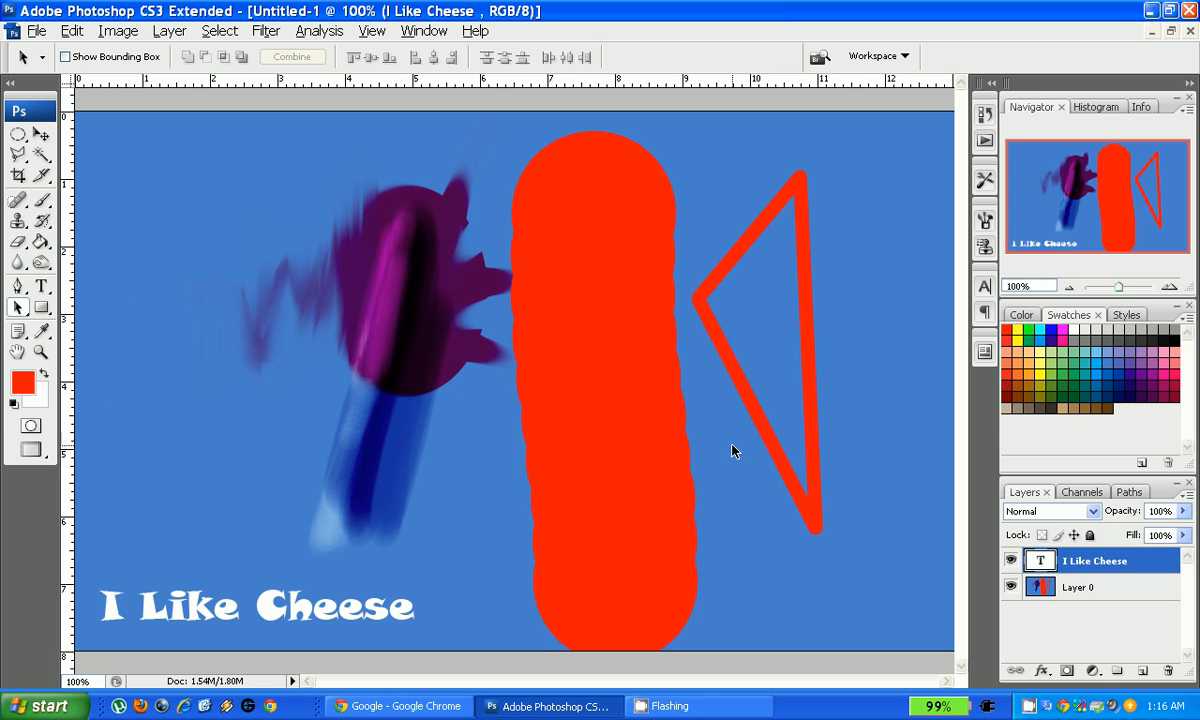
Step: Draw a rectangular path over the left part of the purple shape, look through its path options, and undo it
{"action": "left_click", "coordinate": [41, 309]}
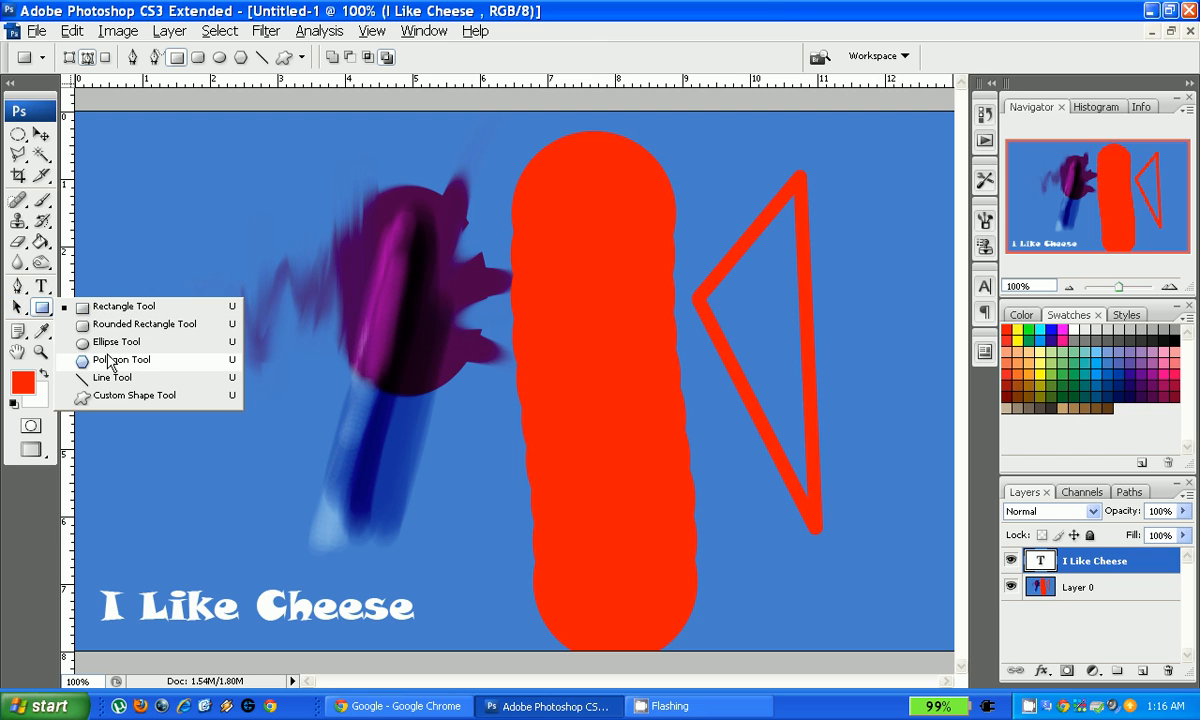
{"action": "left_click_drag", "start_coordinate": [197, 165], "coordinate": [381, 396]}
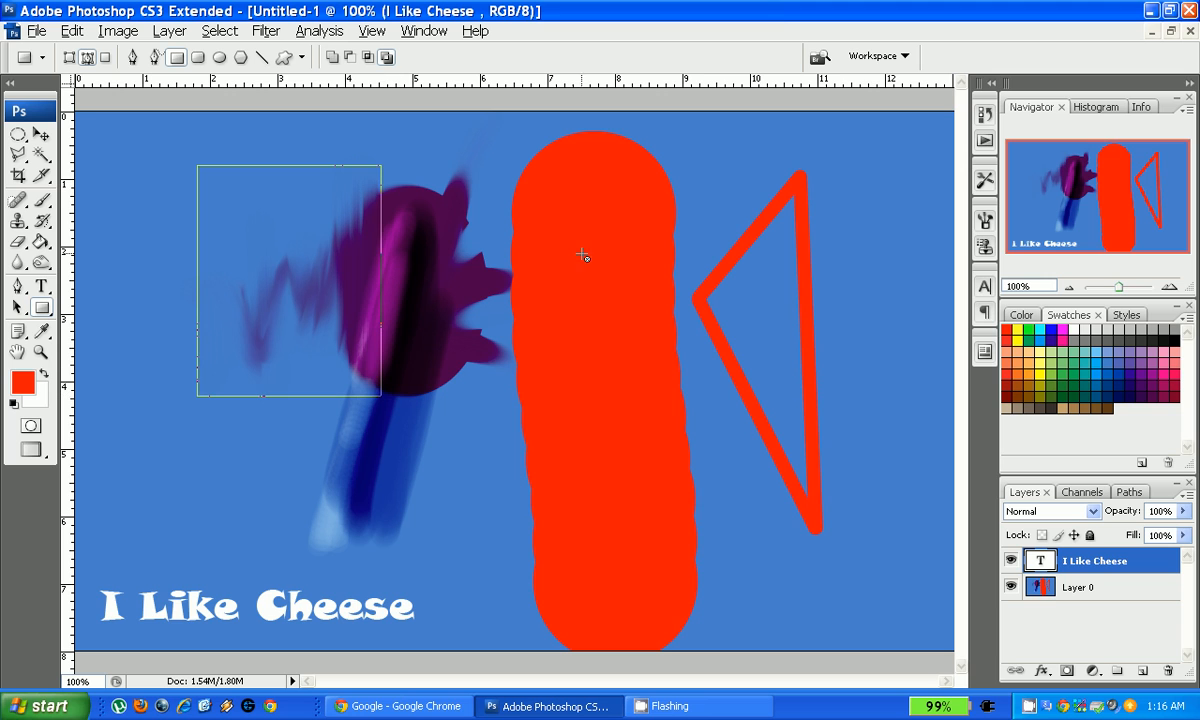
{"action": "right_click", "coordinate": [386, 194]}
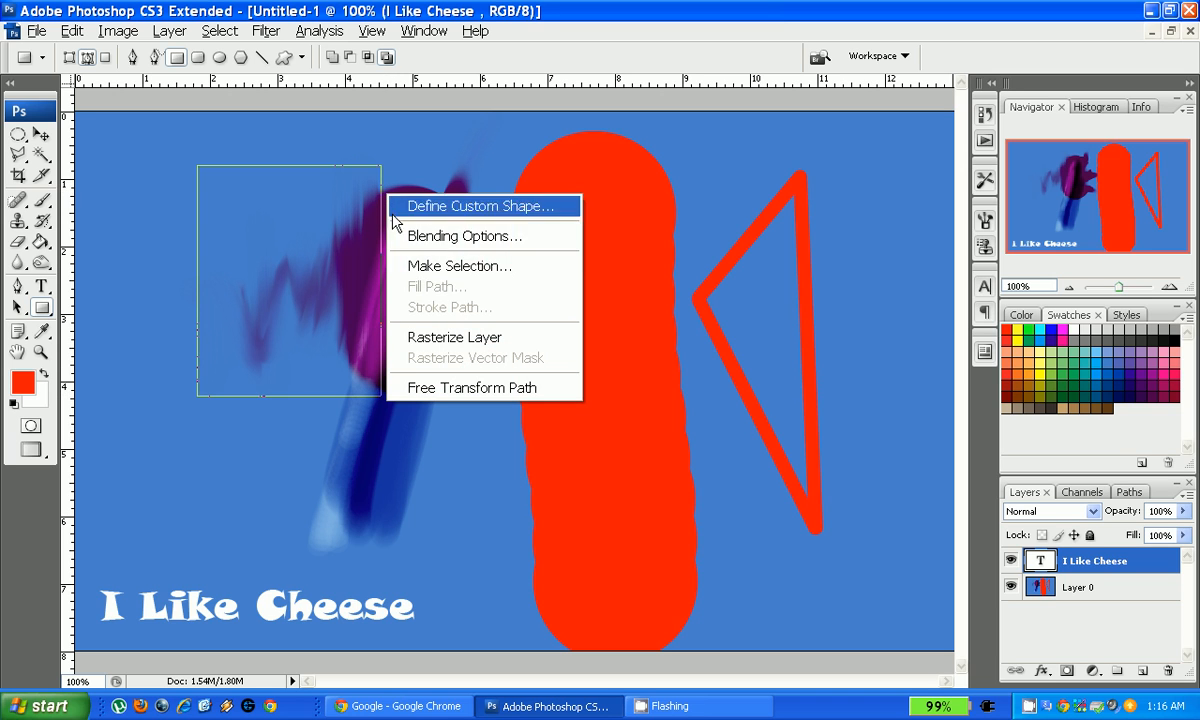
{"action": "right_click", "coordinate": [349, 168]}
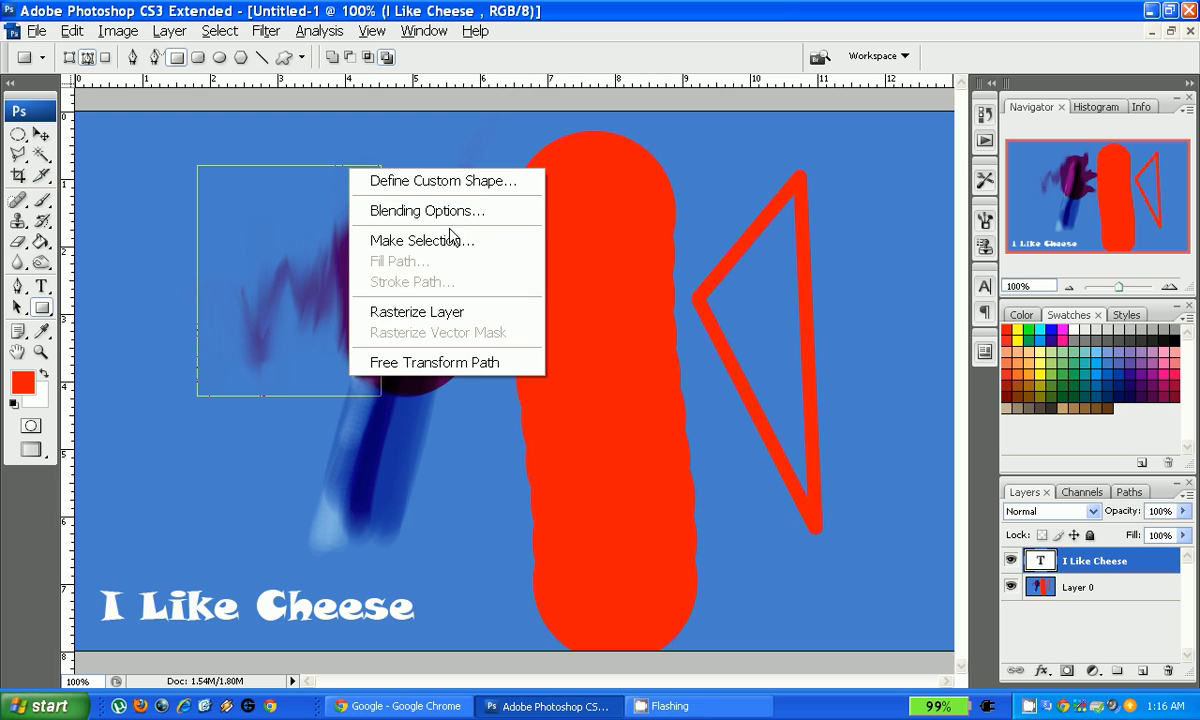
{"action": "left_click", "coordinate": [76, 231]}
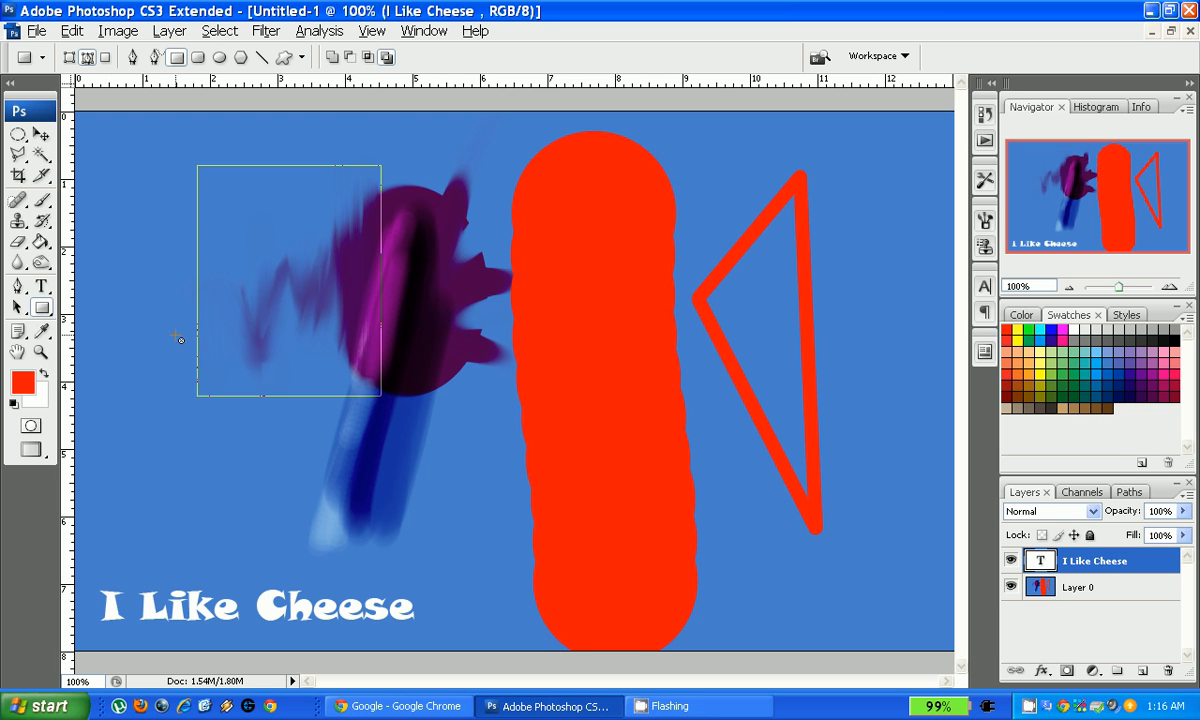
{"action": "key", "text": "ctrl+z"}
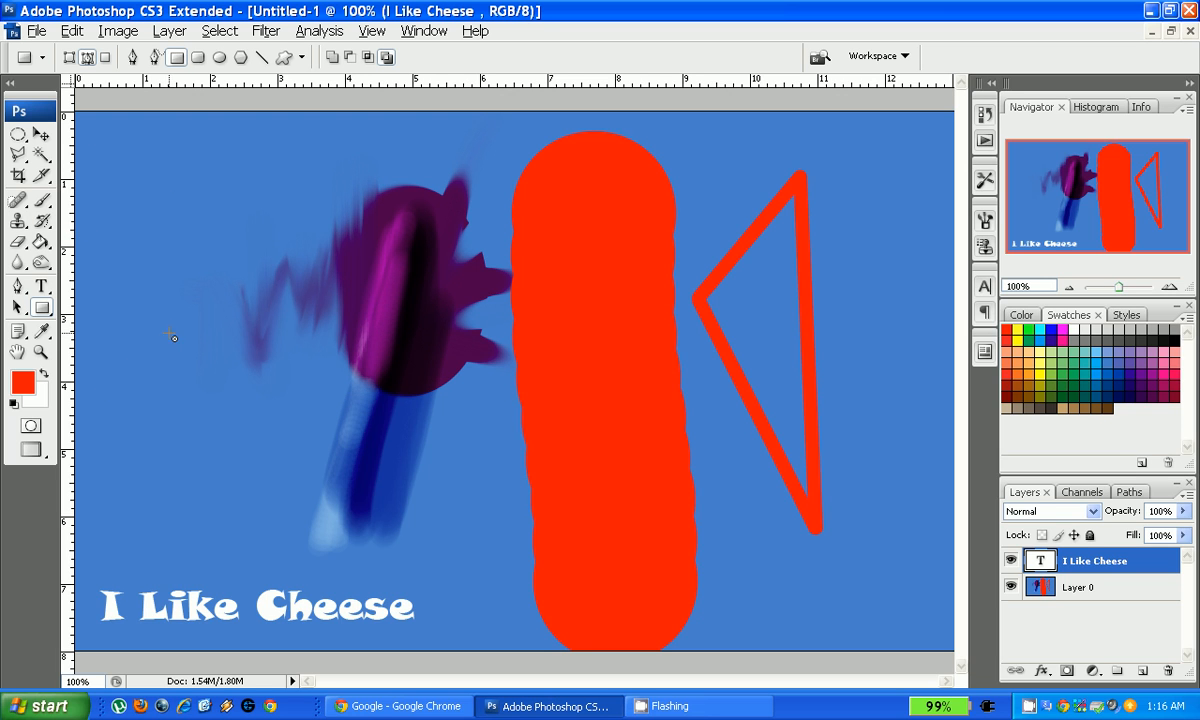
Step: Sample the purple inside the shape with the Eyedropper and rasterize the "I Like Cheese" type layer for brush painting
{"action": "left_click", "coordinate": [41, 330]}
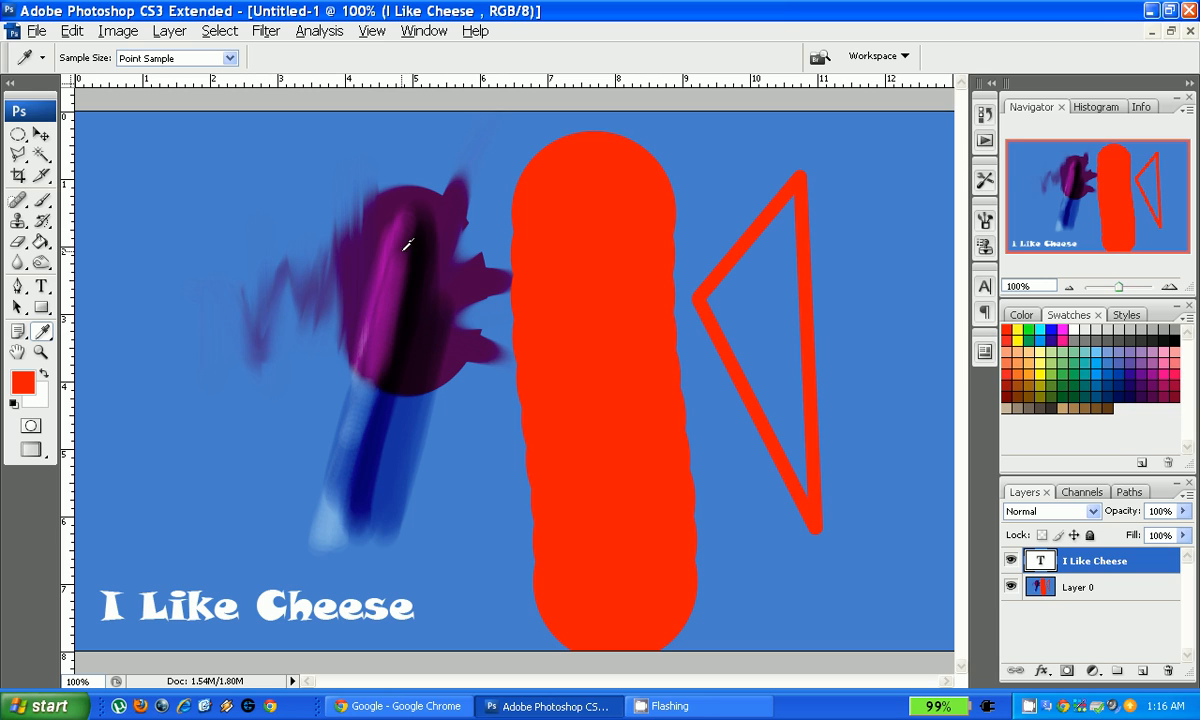
{"action": "left_click", "coordinate": [383, 297]}
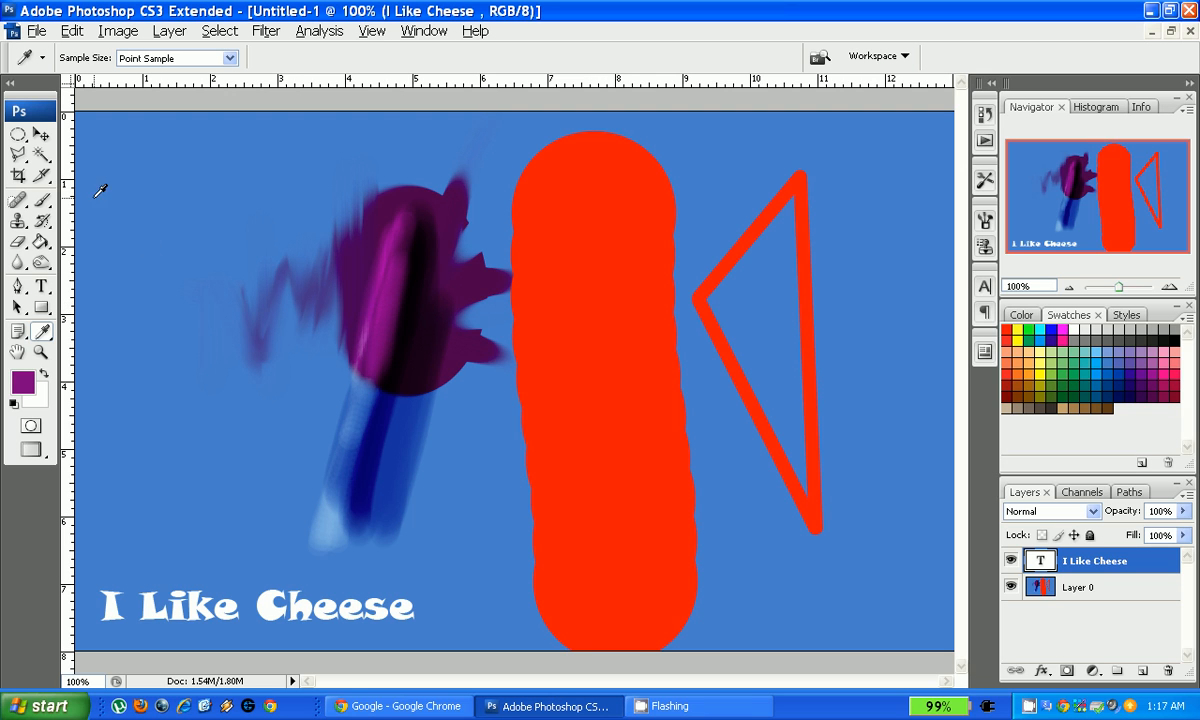
{"action": "left_click", "coordinate": [41, 199]}
{"action": "left_click", "coordinate": [230, 192]}
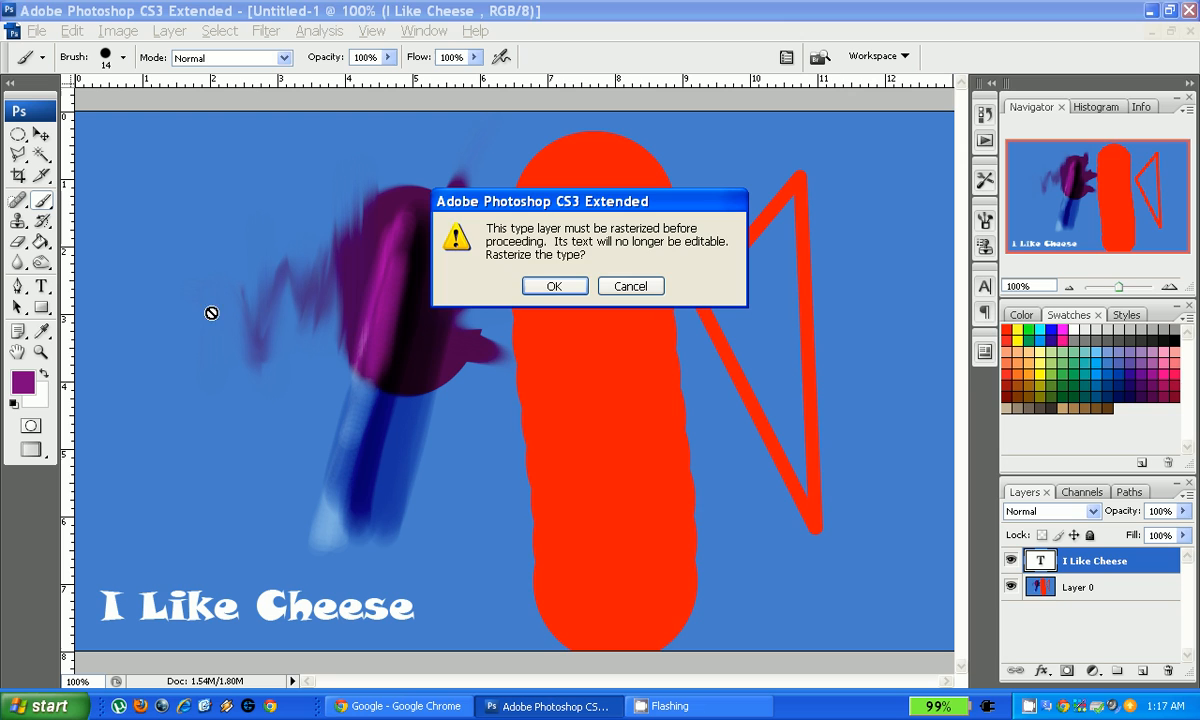
{"action": "left_click", "coordinate": [553, 286]}
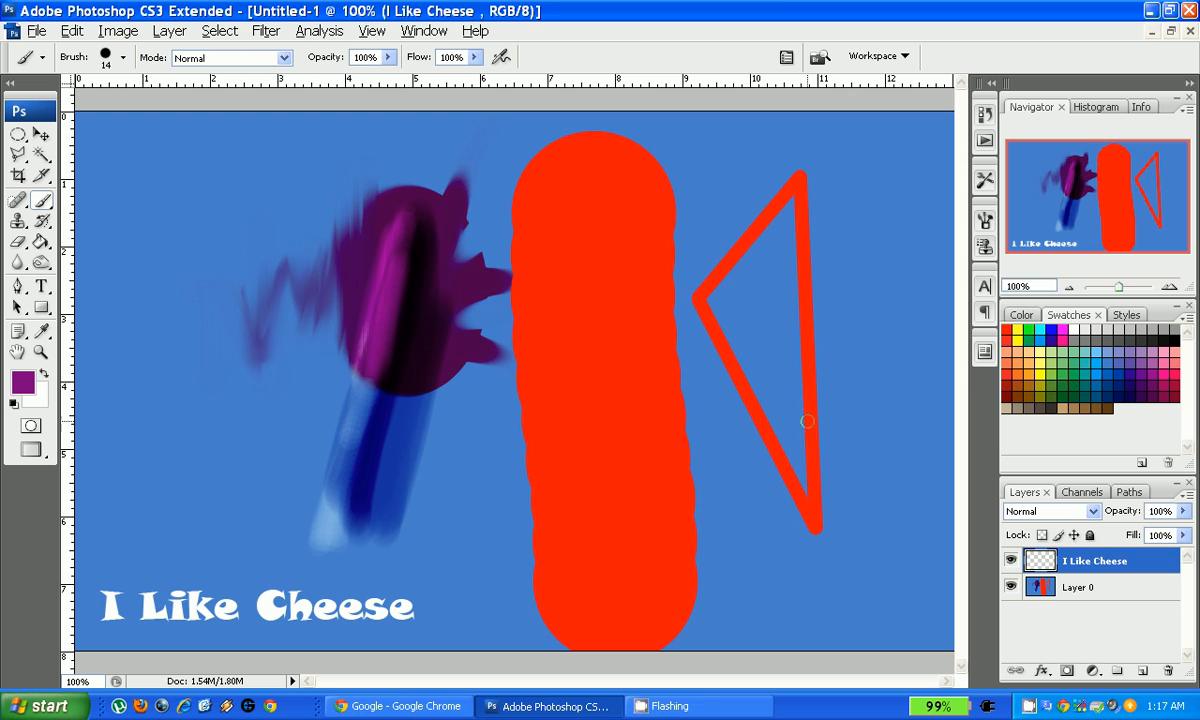
Step: On Layer 0, paint a long purple brush stroke left of the smudge and a second one in a lighter purple sampled from the shape
{"action": "left_click", "coordinate": [1135, 590]}
{"action": "left_click_drag", "start_coordinate": [211, 138], "coordinate": [185, 393]}
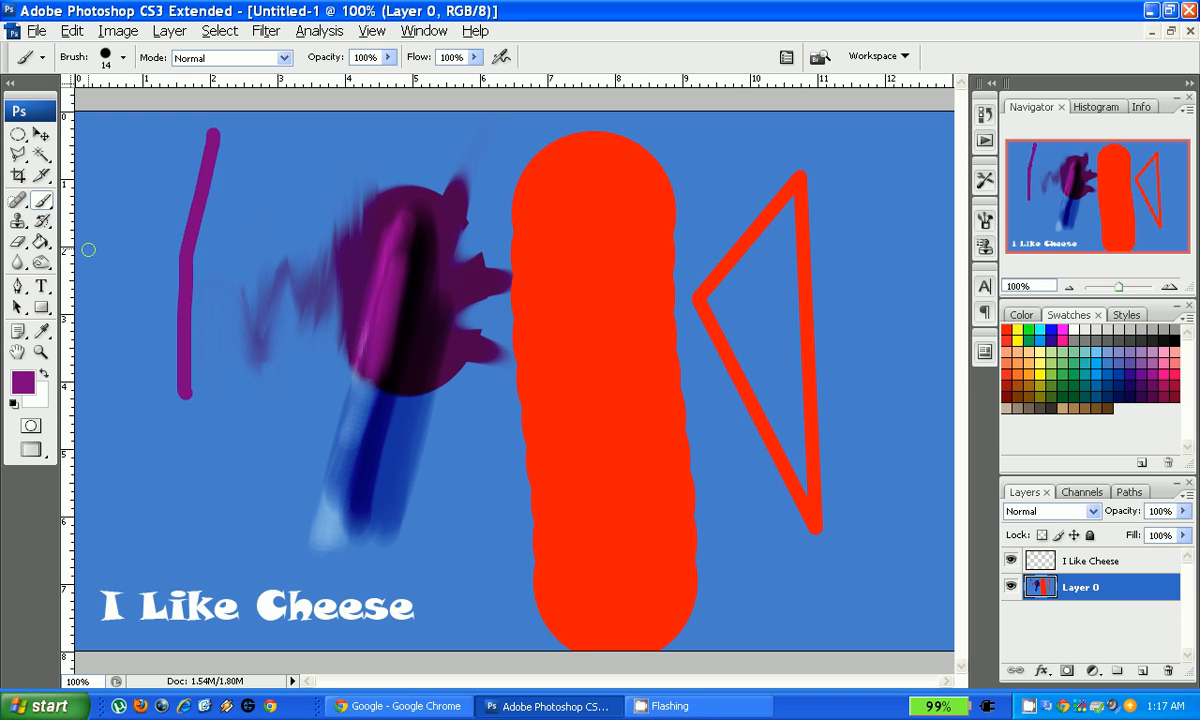
{"action": "key", "text": "i"}
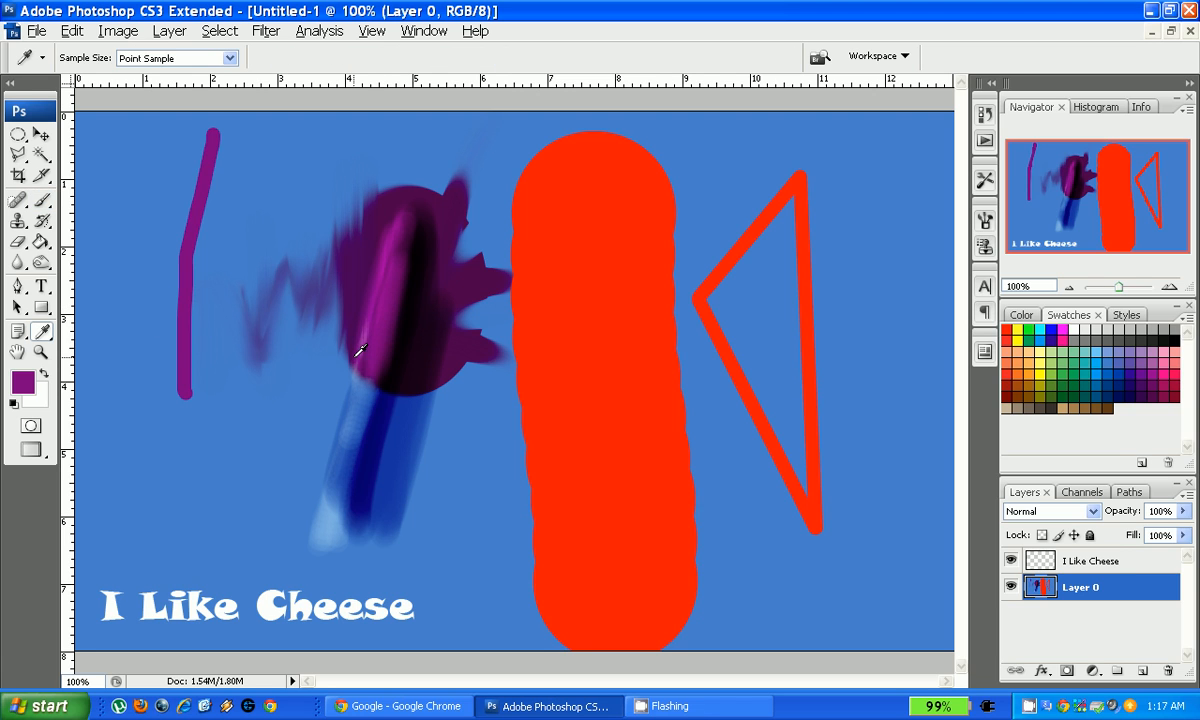
{"action": "left_click_drag", "start_coordinate": [385, 343], "coordinate": [392, 293]}
{"action": "key", "text": "b"}
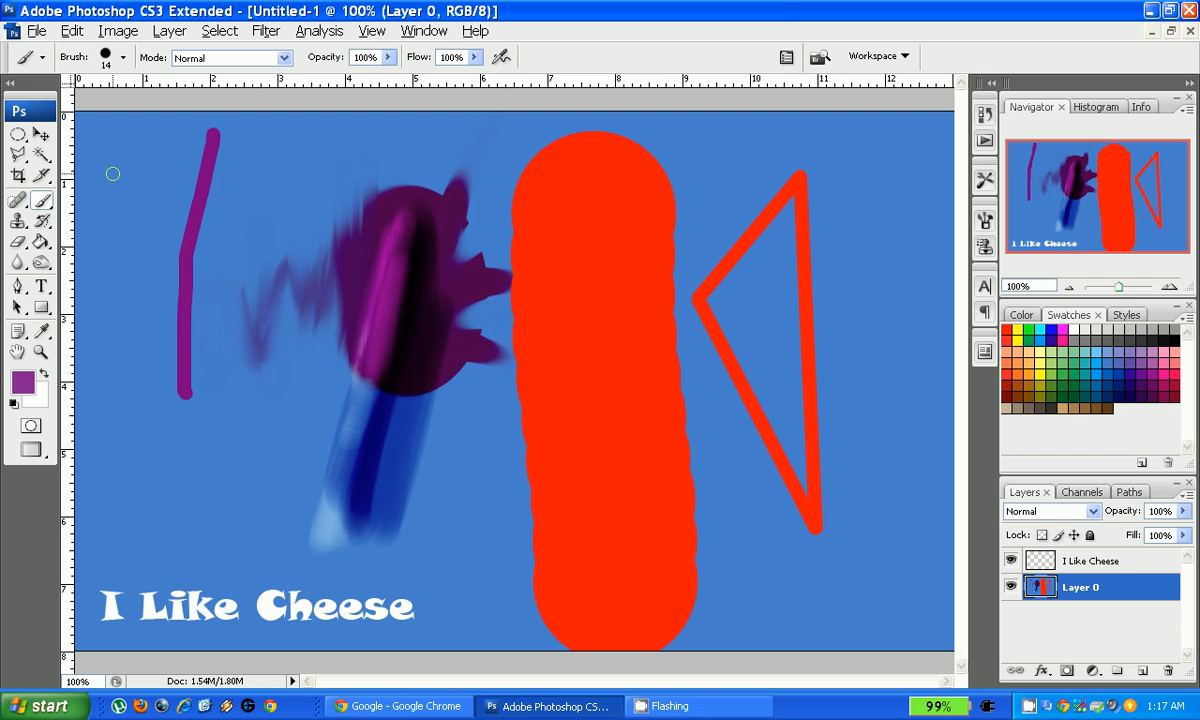
{"action": "left_click_drag", "start_coordinate": [111, 172], "coordinate": [119, 352]}
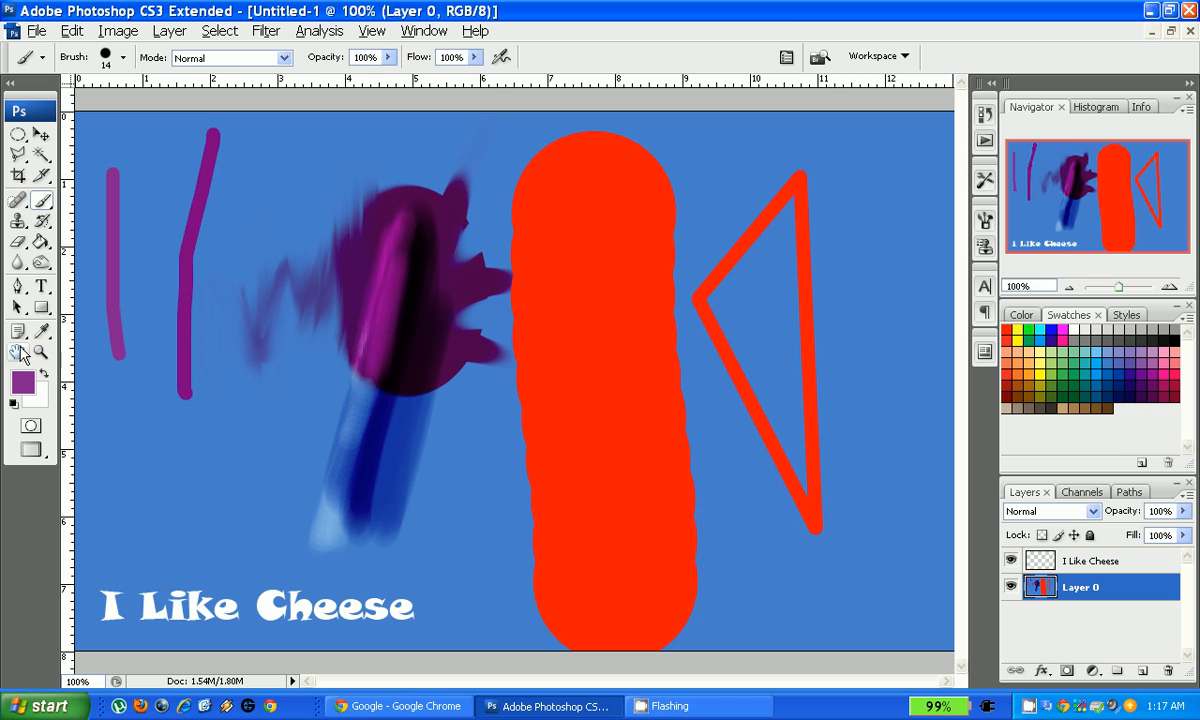
Step: Zoom in to 400%, pan over the red shape with the Hand tool, and zoom back out to 50%
{"action": "left_click", "coordinate": [19, 351]}
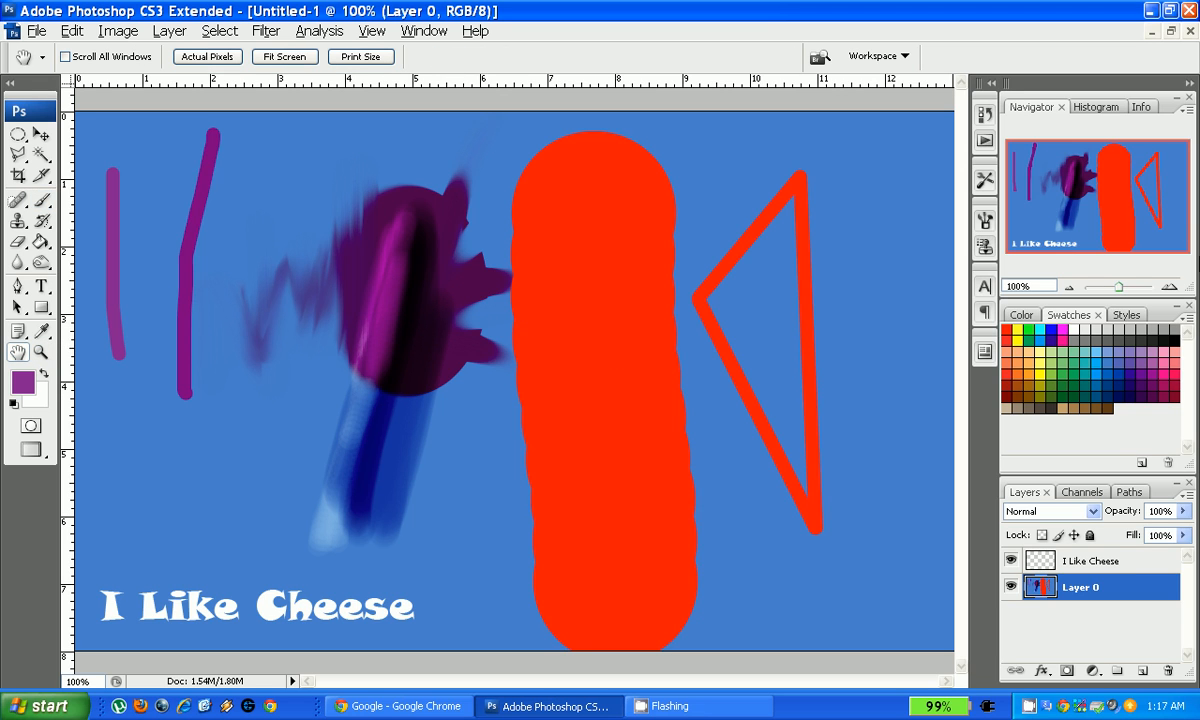
{"action": "left_click", "coordinate": [1170, 287]}
{"action": "left_click", "coordinate": [1170, 287]}
{"action": "left_click", "coordinate": [1170, 287]}
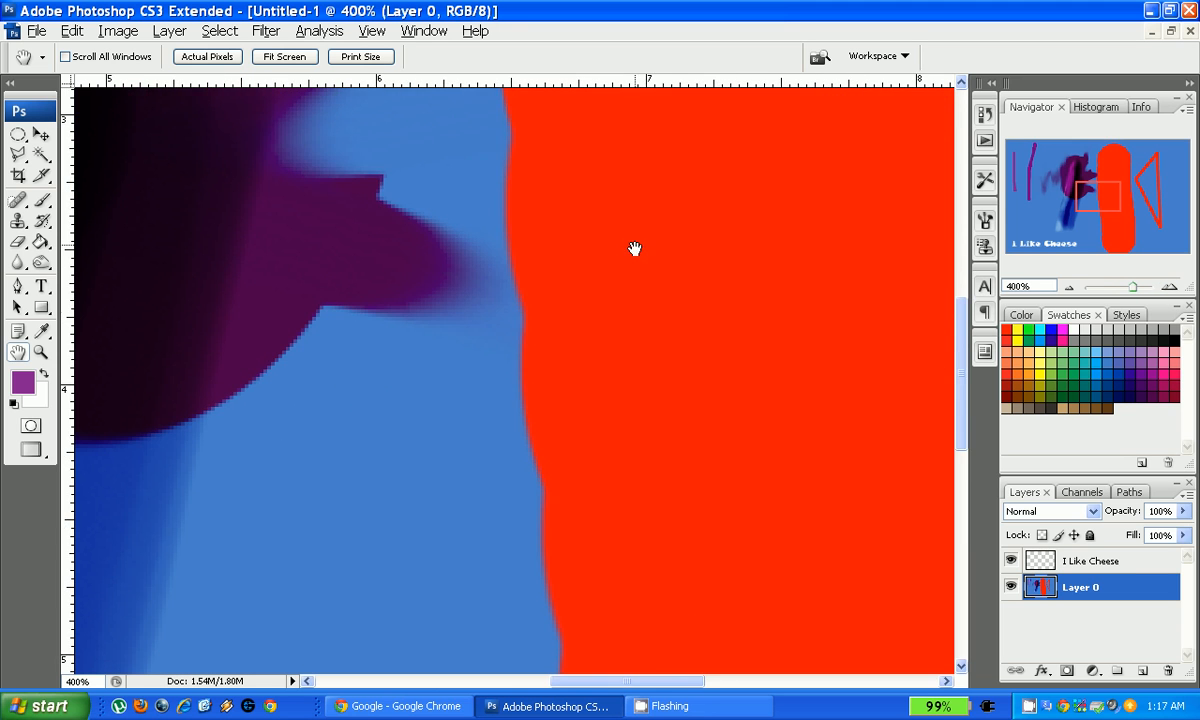
{"action": "mouse_move", "coordinate": [705, 271]}
{"action": "left_mouse_down"}
{"action": "mouse_move", "coordinate": [579, 112]}
{"action": "mouse_move", "coordinate": [656, 567]}
{"action": "mouse_move", "coordinate": [702, 318]}
{"action": "mouse_move", "coordinate": [169, 410]}
{"action": "mouse_move", "coordinate": [204, 473]}
{"action": "mouse_move", "coordinate": [688, 450]}
{"action": "mouse_move", "coordinate": [661, 425]}
{"action": "left_mouse_up"}
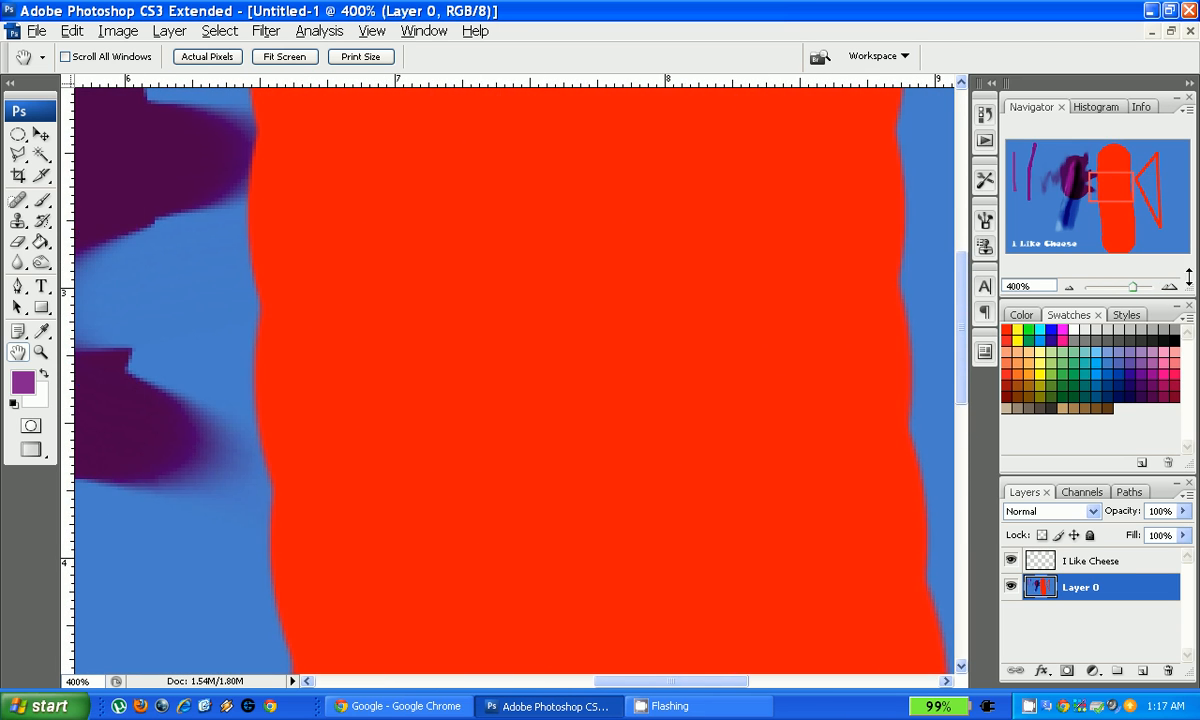
{"action": "left_click", "coordinate": [1067, 287]}
{"action": "left_click", "coordinate": [1067, 287]}
{"action": "left_click", "coordinate": [1067, 287]}
{"action": "left_click", "coordinate": [1067, 287]}
{"action": "left_click", "coordinate": [1067, 287]}
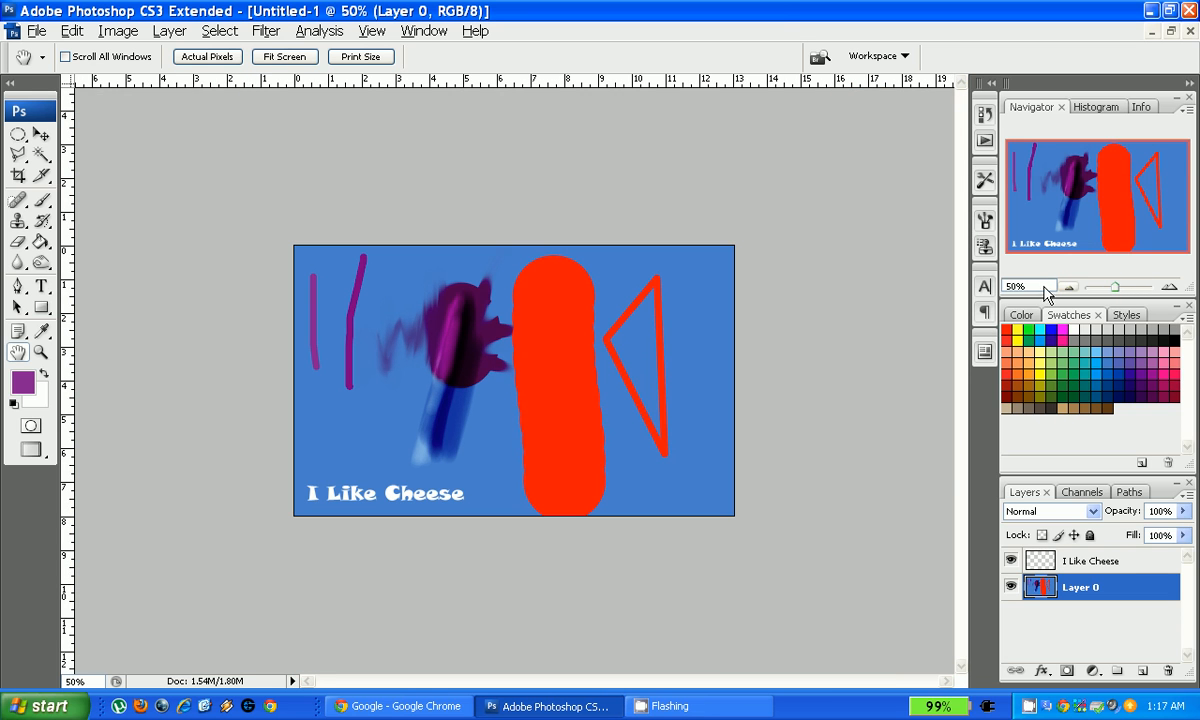
Step: Magnify the red shape to 3200% with the Zoom tool, return to actual pixels, and zoom out to 66.67%
{"action": "left_click", "coordinate": [41, 352]}
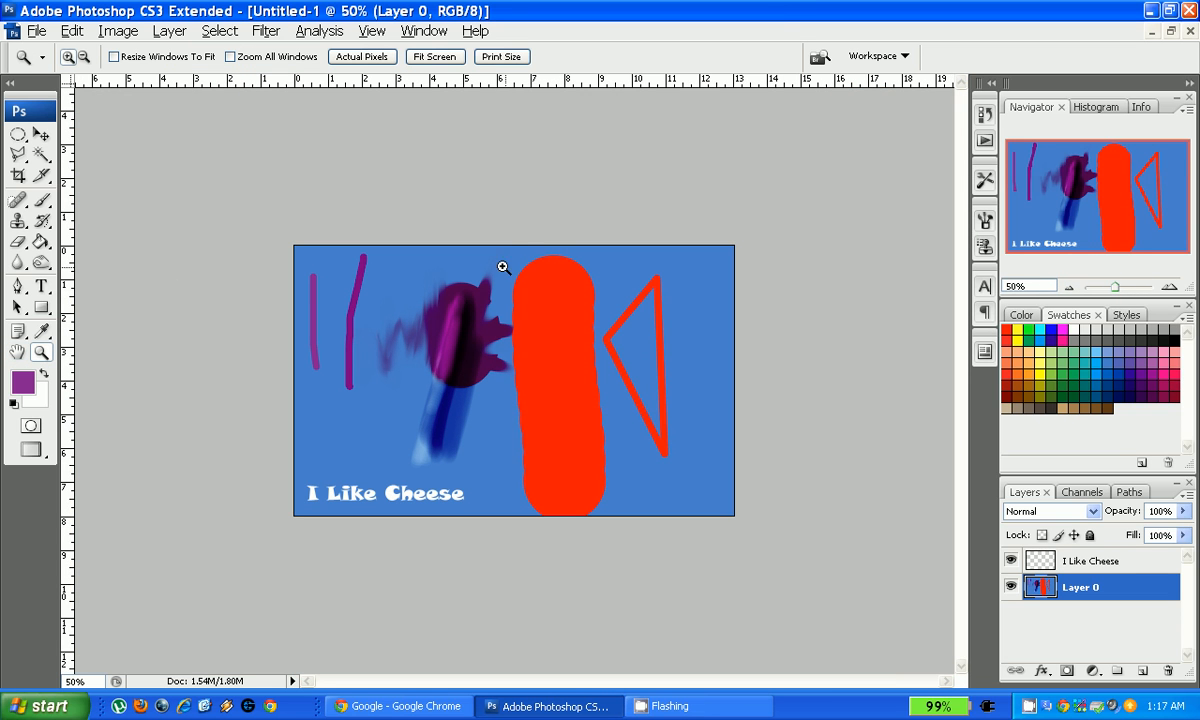
{"action": "left_click_drag", "start_coordinate": [526, 374], "coordinate": [545, 391]}
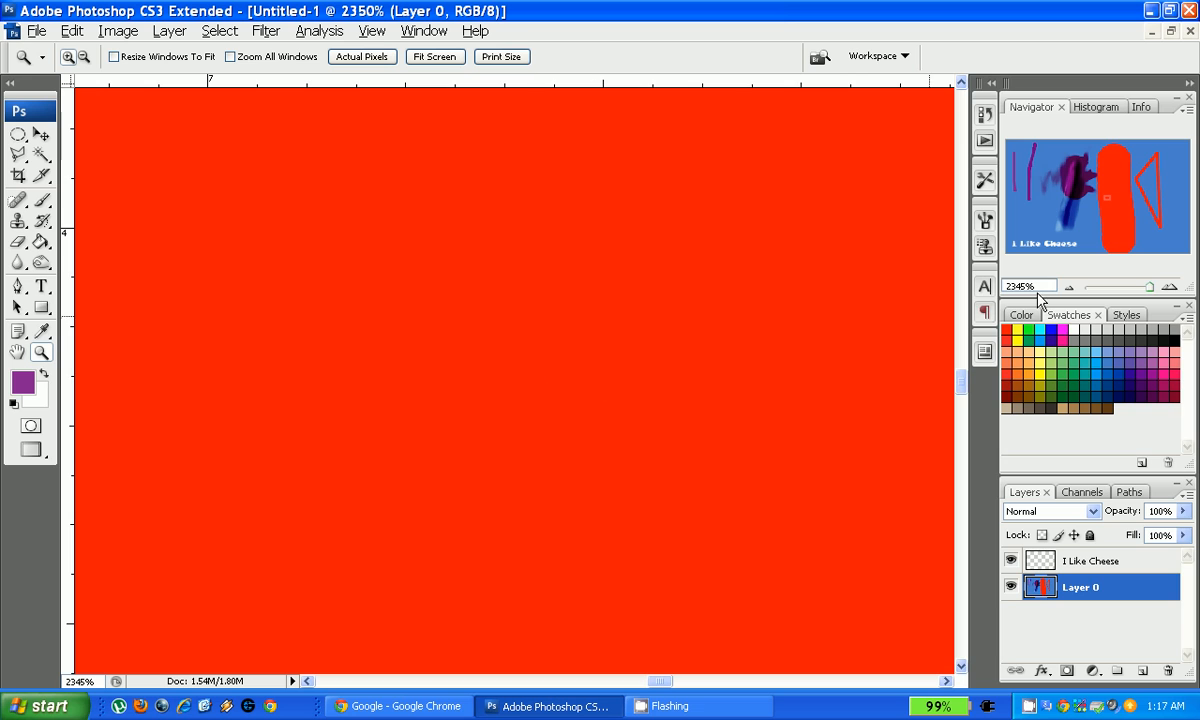
{"action": "left_click", "coordinate": [471, 277]}
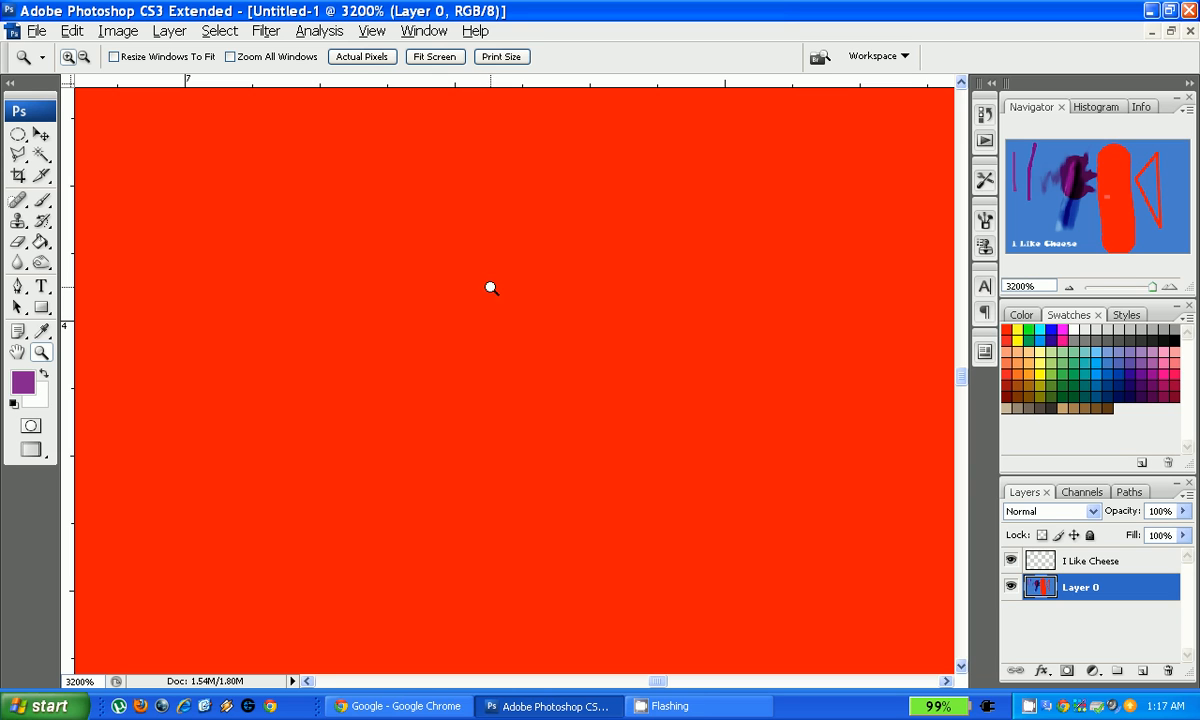
{"action": "left_click", "coordinate": [365, 57]}
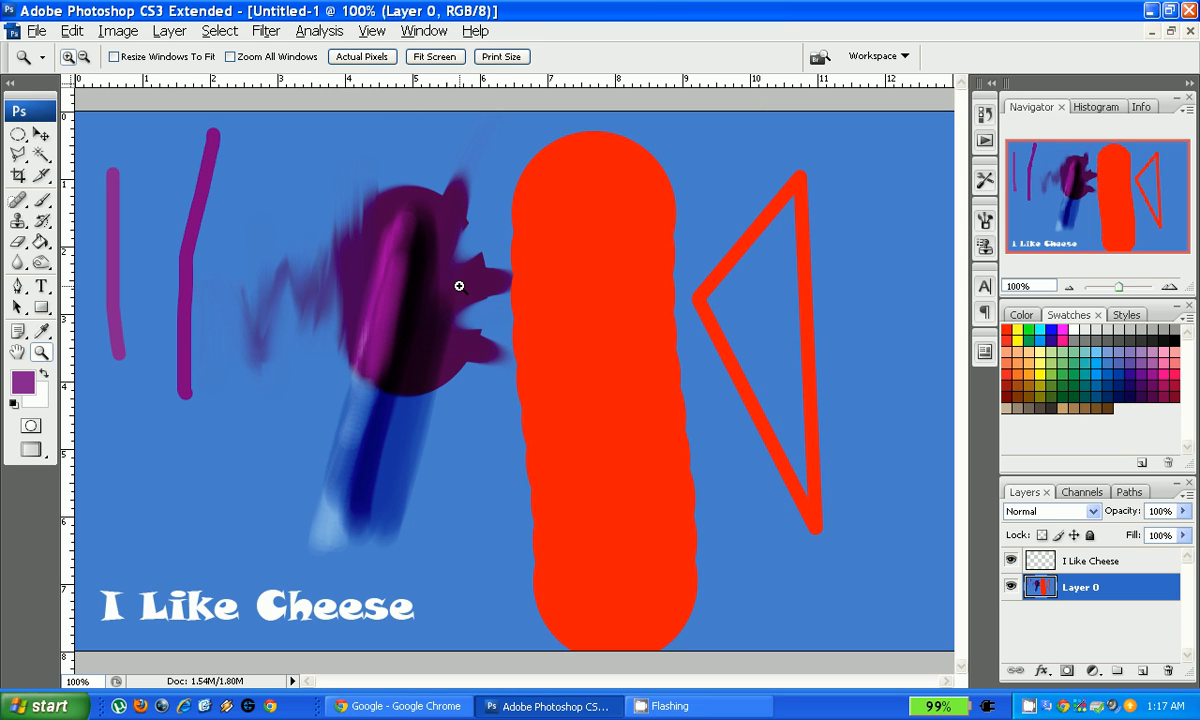
{"action": "left_click", "coordinate": [491, 272], "text": "alt"}
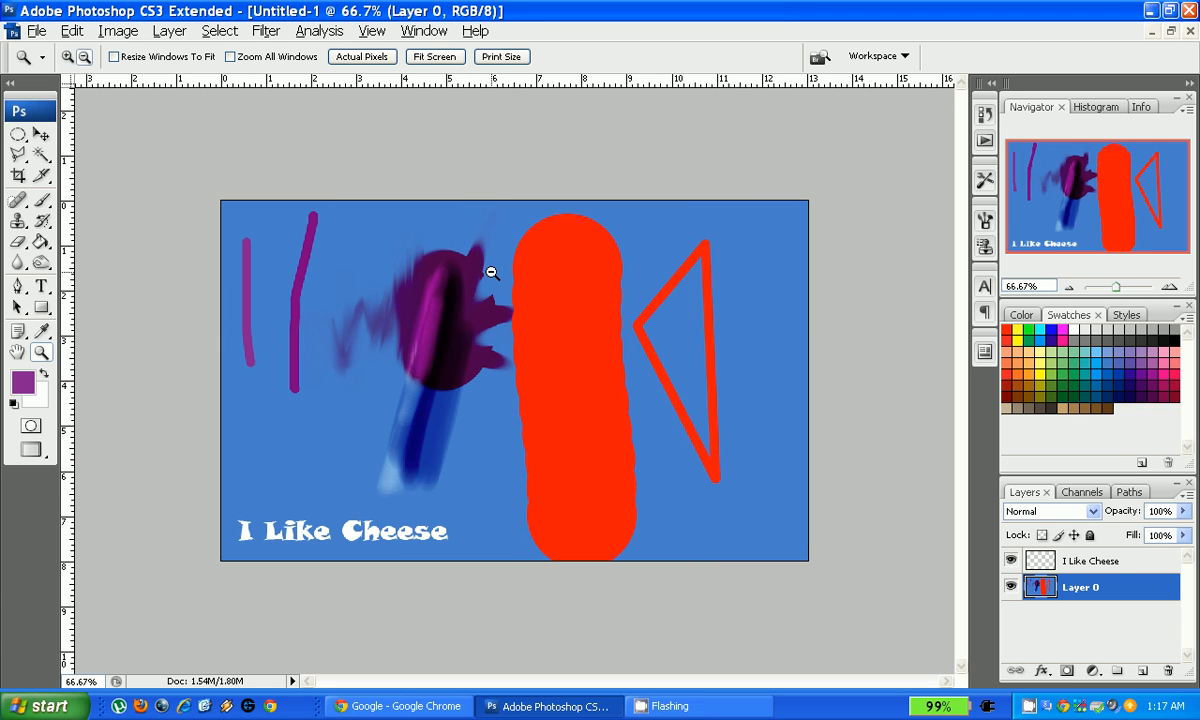
Step: Reset the colors, set the foreground to muted red c86060, and brush a curved line from the longer purple stroke to the triangle
{"action": "left_click", "coordinate": [14, 402]}
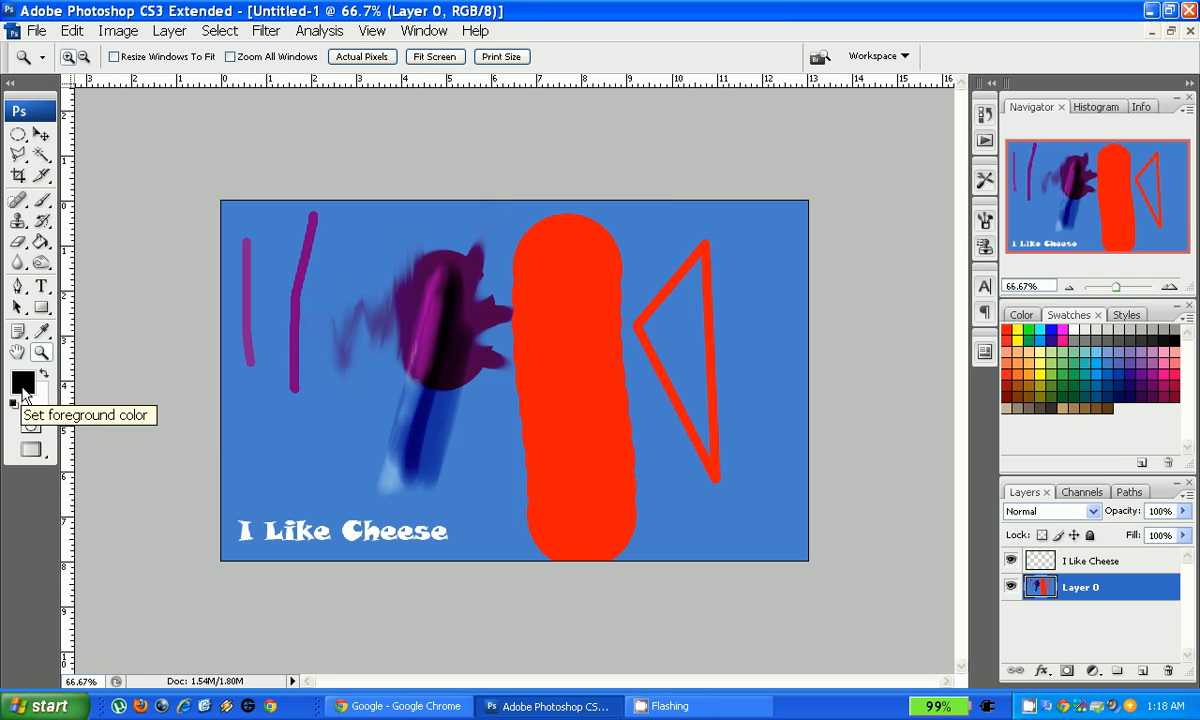
{"action": "left_click", "coordinate": [24, 390]}
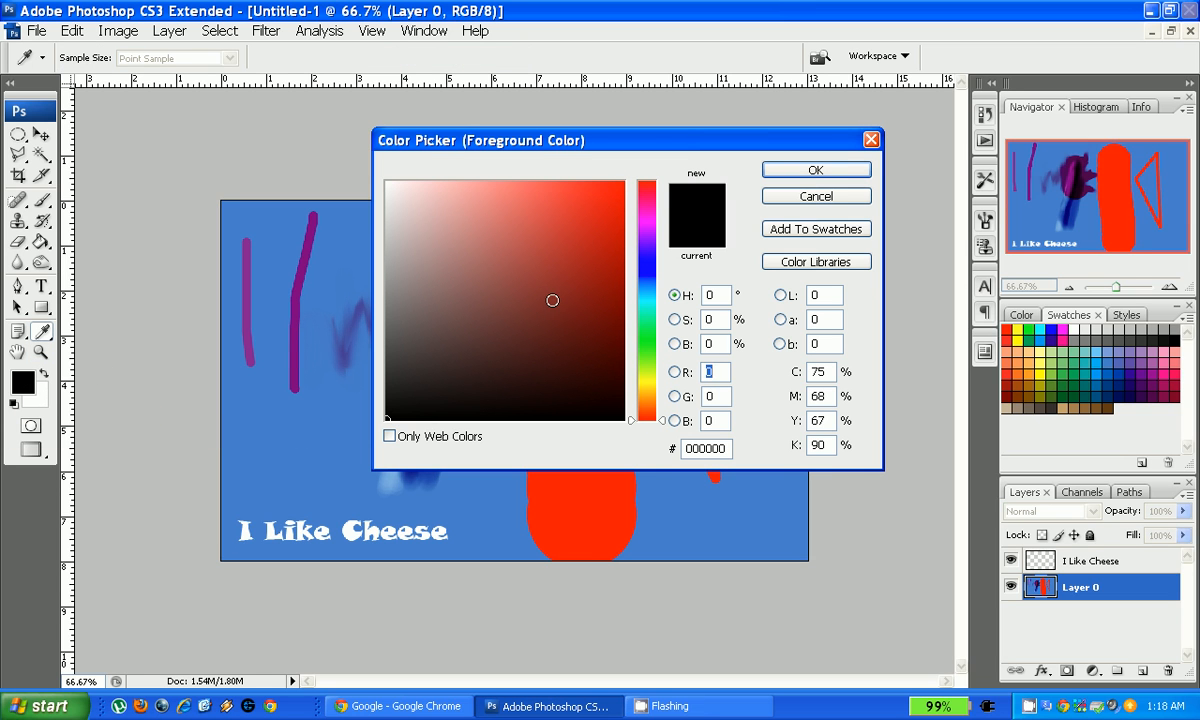
{"action": "left_click_drag", "start_coordinate": [544, 276], "coordinate": [509, 233]}
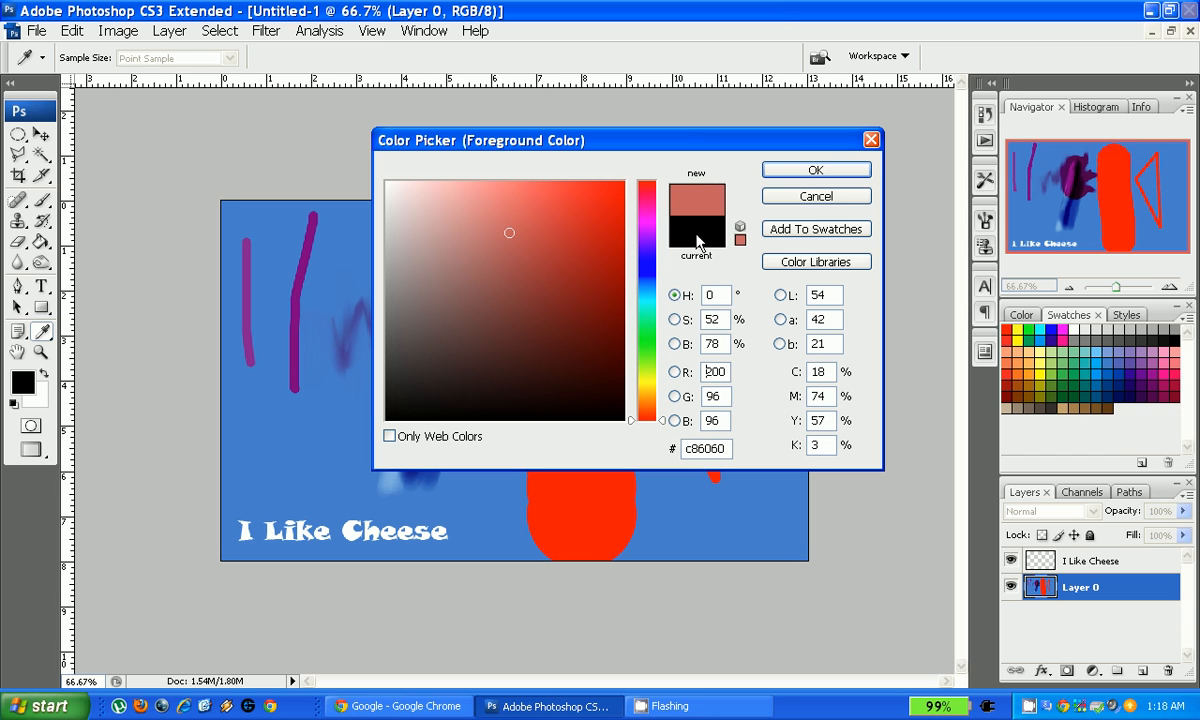
{"action": "left_click", "coordinate": [850, 170]}
{"action": "key", "text": "z"}
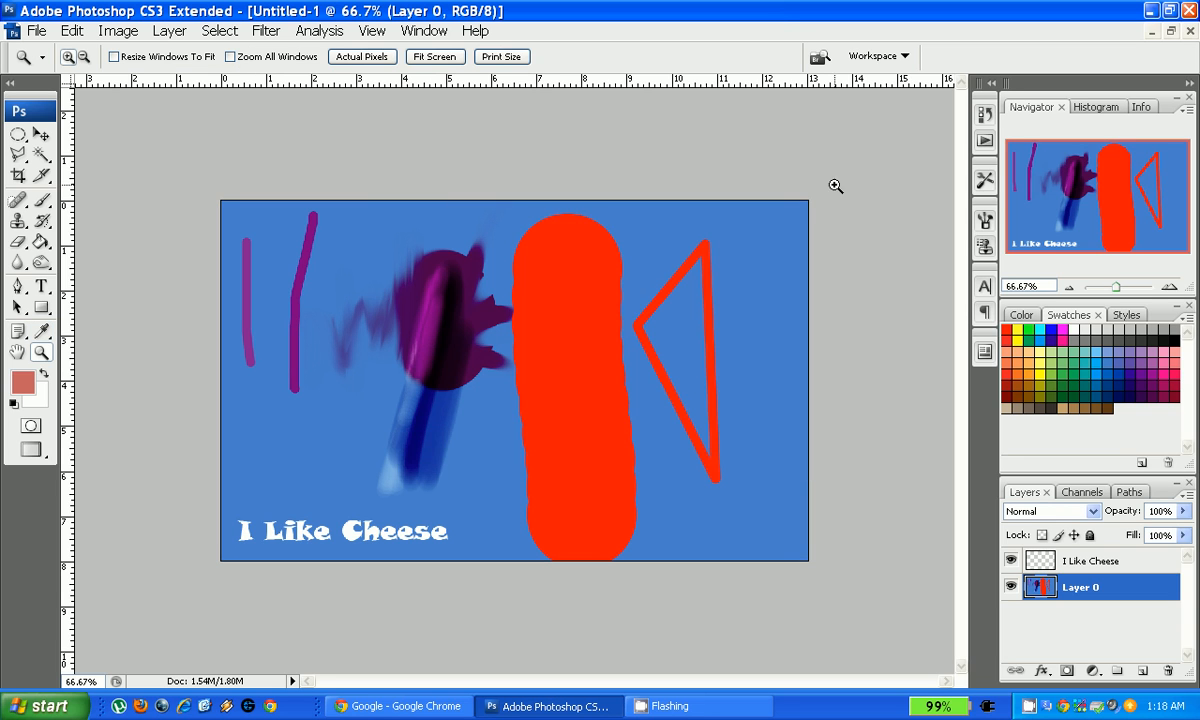
{"action": "left_click", "coordinate": [41, 200]}
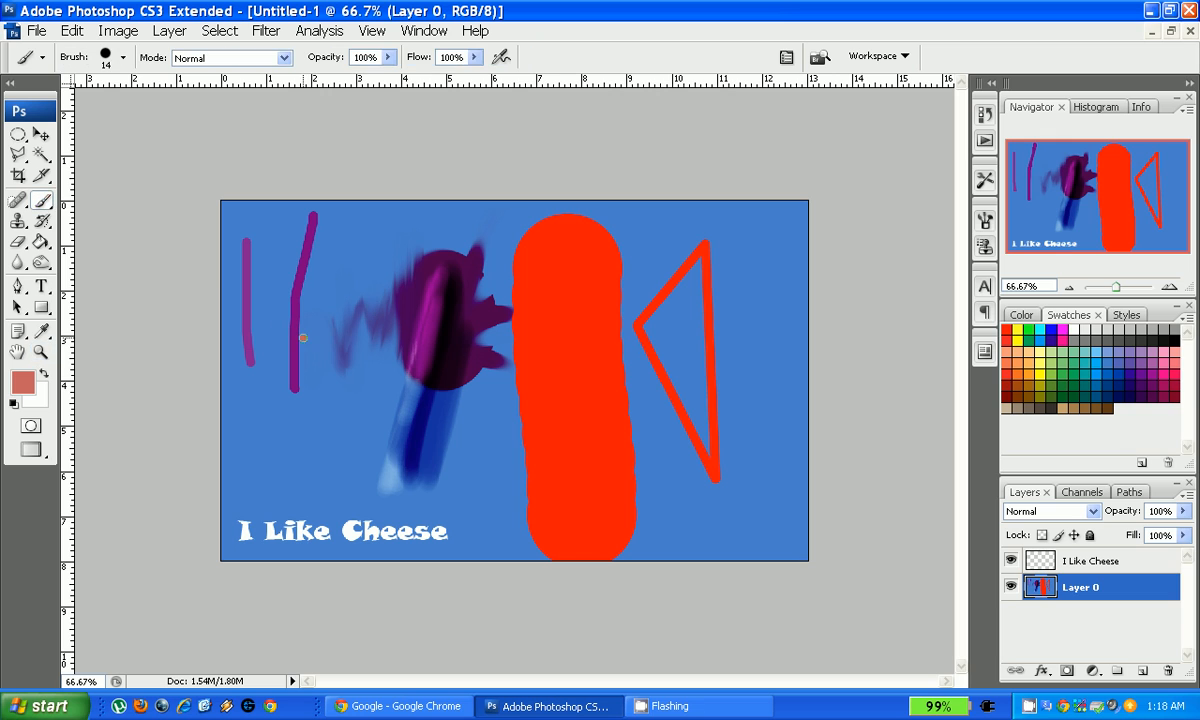
{"action": "left_click_drag", "start_coordinate": [300, 337], "coordinate": [684, 340]}
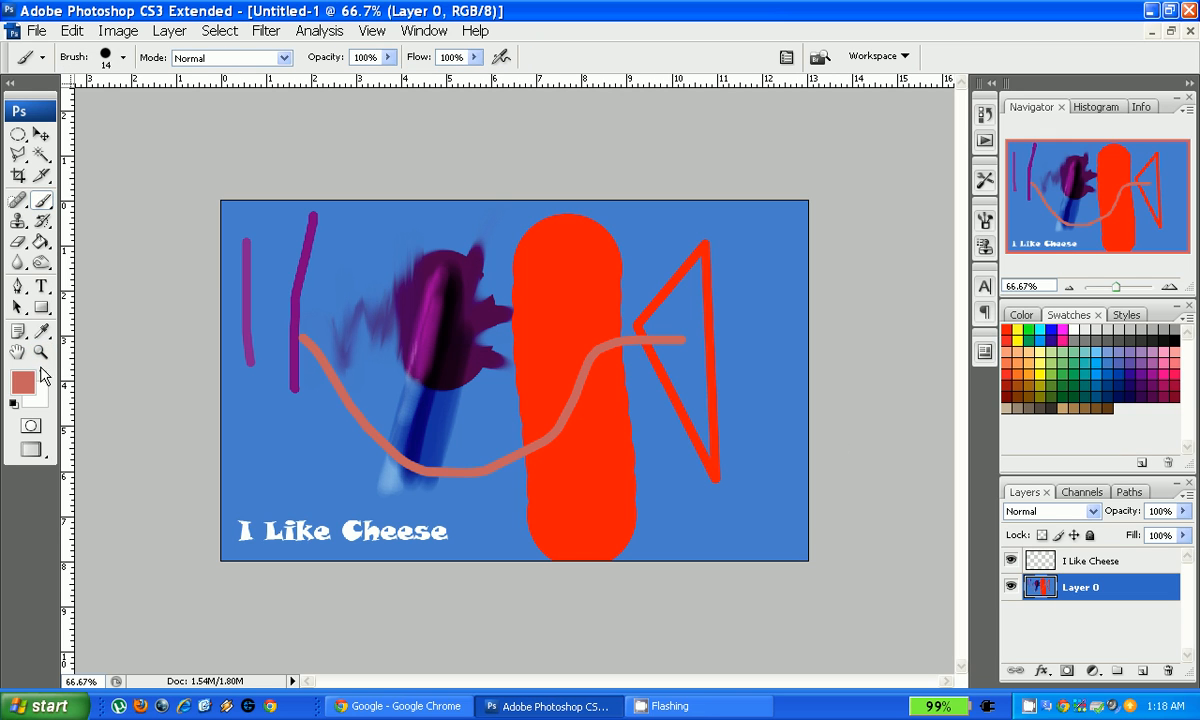
Step: Swap the foreground and background colors back and forth, ending with muted red as the foreground
{"action": "left_click", "coordinate": [45, 376]}
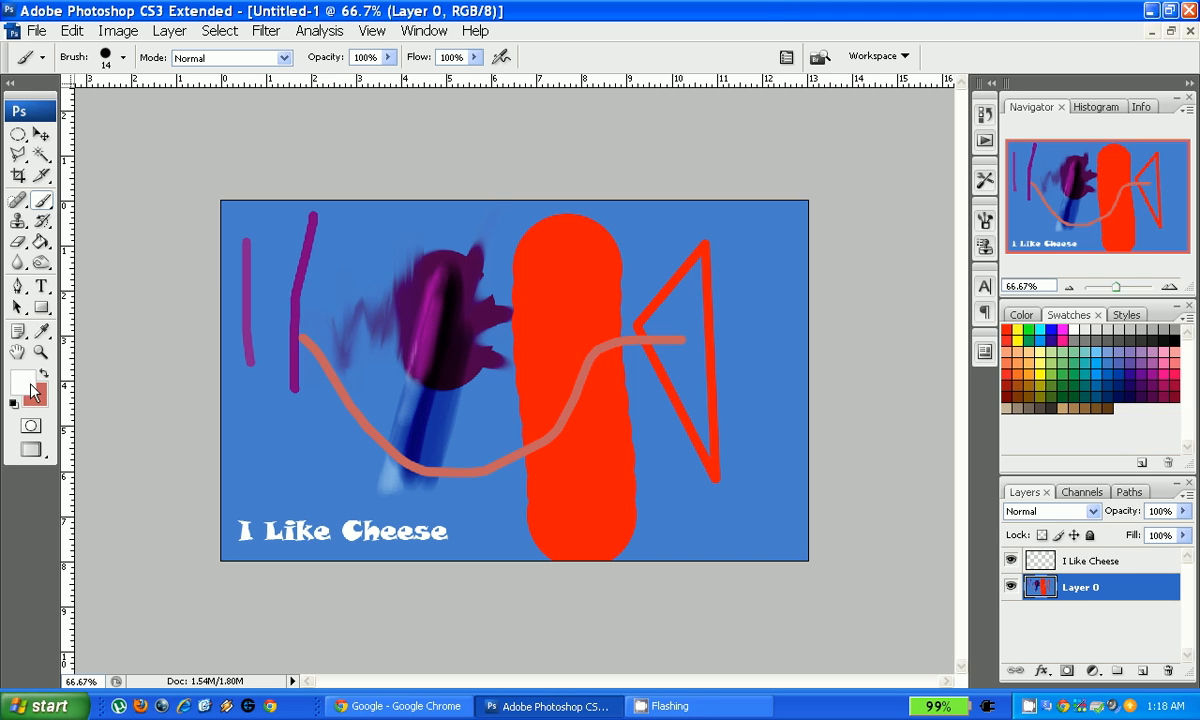
{"action": "left_click", "coordinate": [45, 376]}
{"action": "left_click", "coordinate": [45, 376]}
{"action": "left_click", "coordinate": [45, 376]}
{"action": "left_click", "coordinate": [45, 376]}
{"action": "left_click", "coordinate": [45, 376]}
{"action": "left_click", "coordinate": [45, 376]}
{"action": "left_click", "coordinate": [43, 378]}
{"action": "left_click", "coordinate": [43, 378]}
{"action": "left_click", "coordinate": [43, 377]}
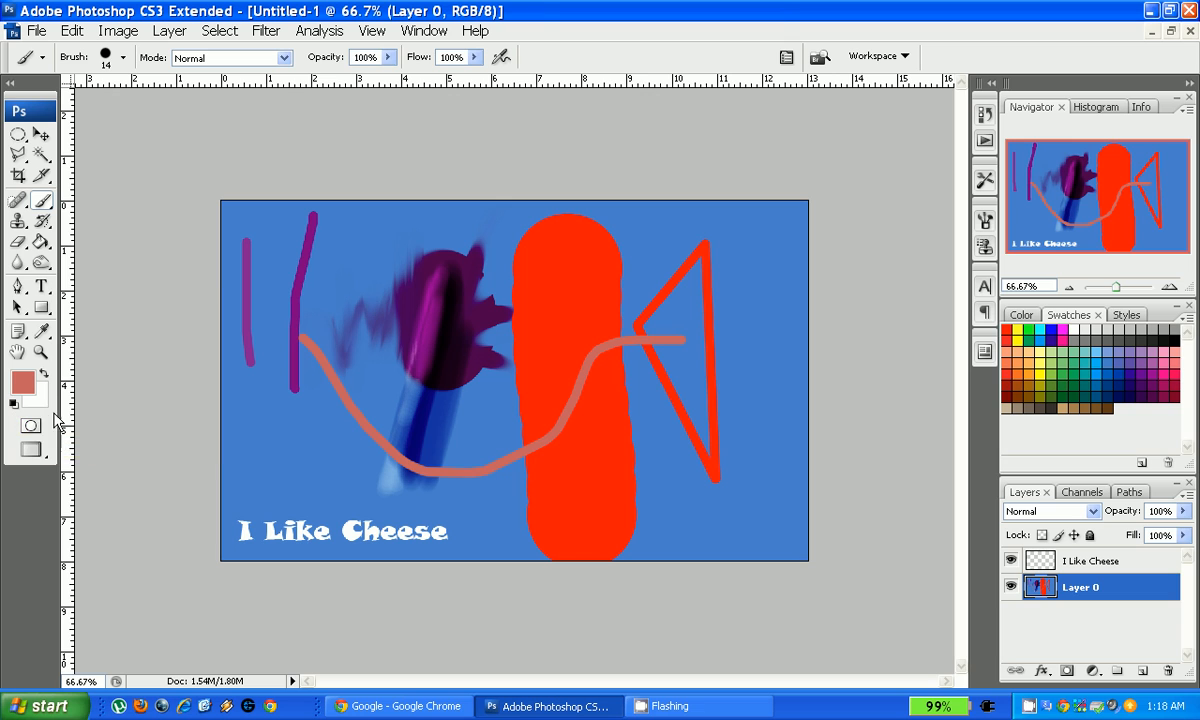
Step: Turn on Quick Mask, add a new layer above Layer 0, and fill it with the muted red using the Paint Bucket
{"action": "left_click", "coordinate": [38, 430]}
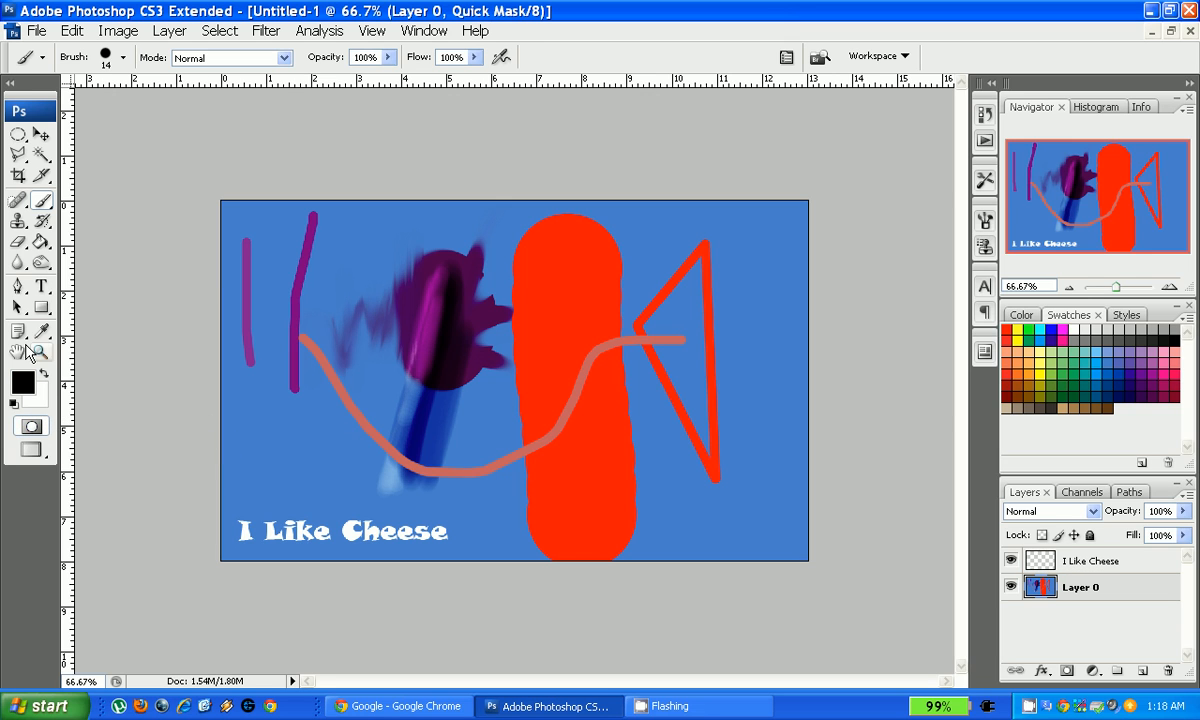
{"action": "left_click", "coordinate": [41, 243]}
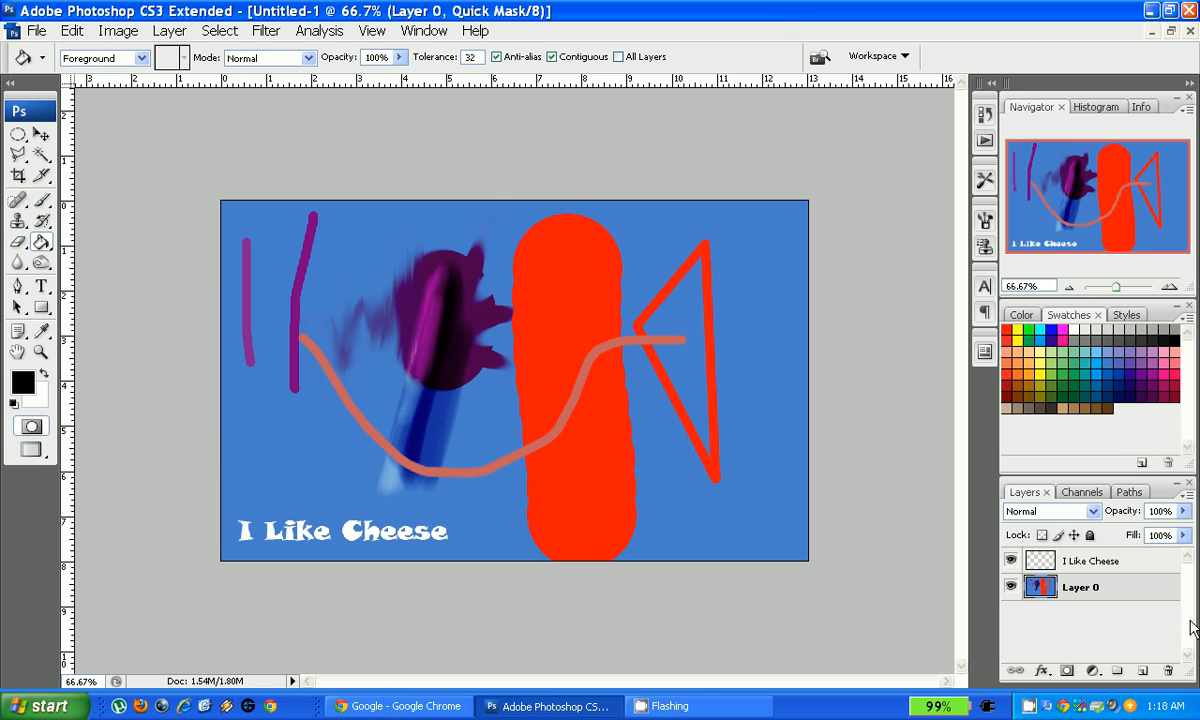
{"action": "left_click", "coordinate": [1143, 671]}
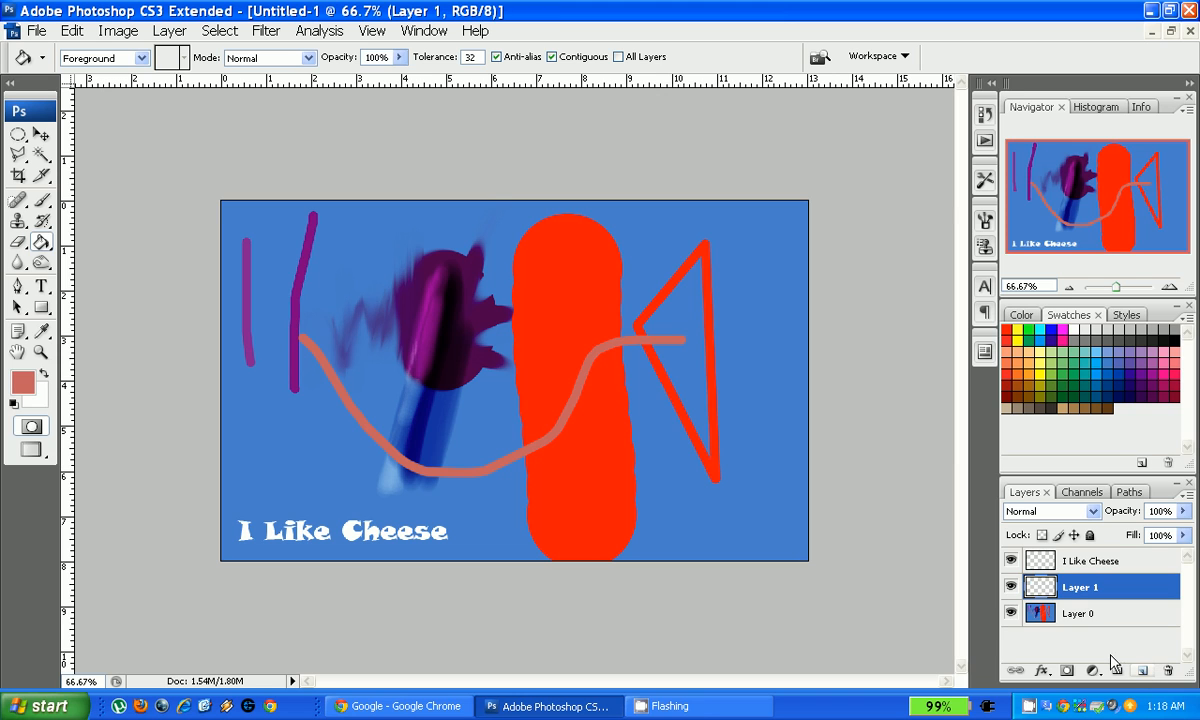
{"action": "left_click", "coordinate": [567, 382]}
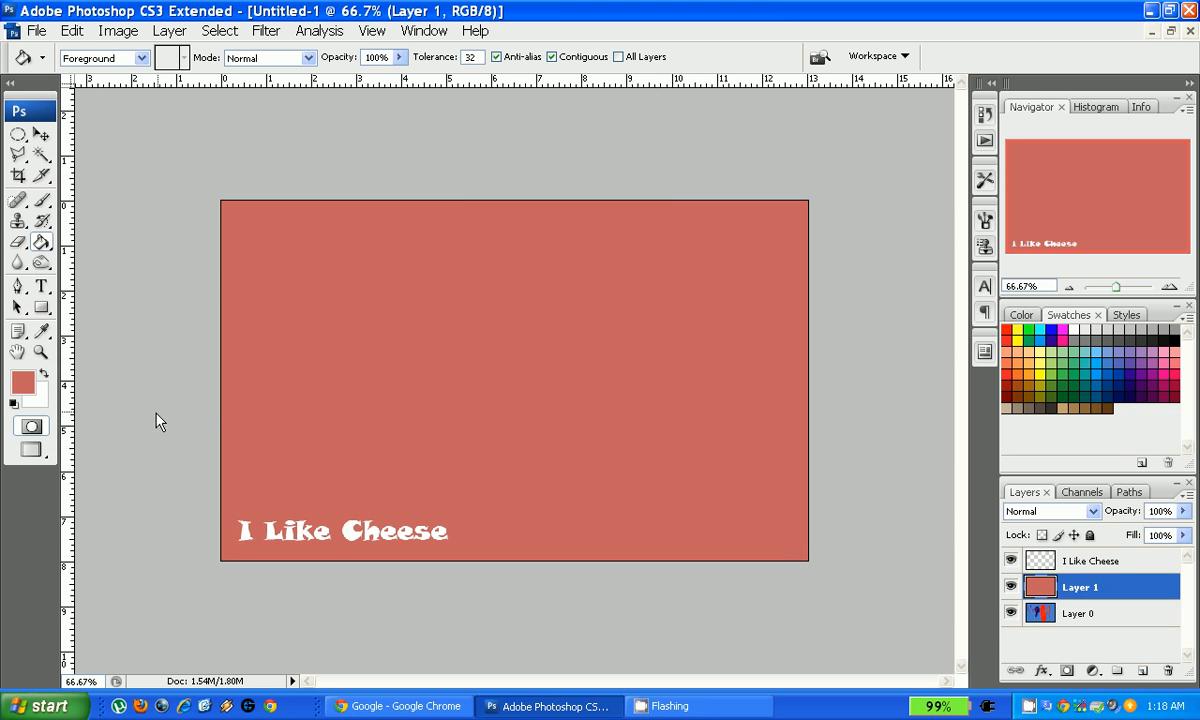
Step: Switch Quick Mask on and off, and clear the red fill from Layer 1 with the whole canvas selected
{"action": "left_click", "coordinate": [40, 424]}
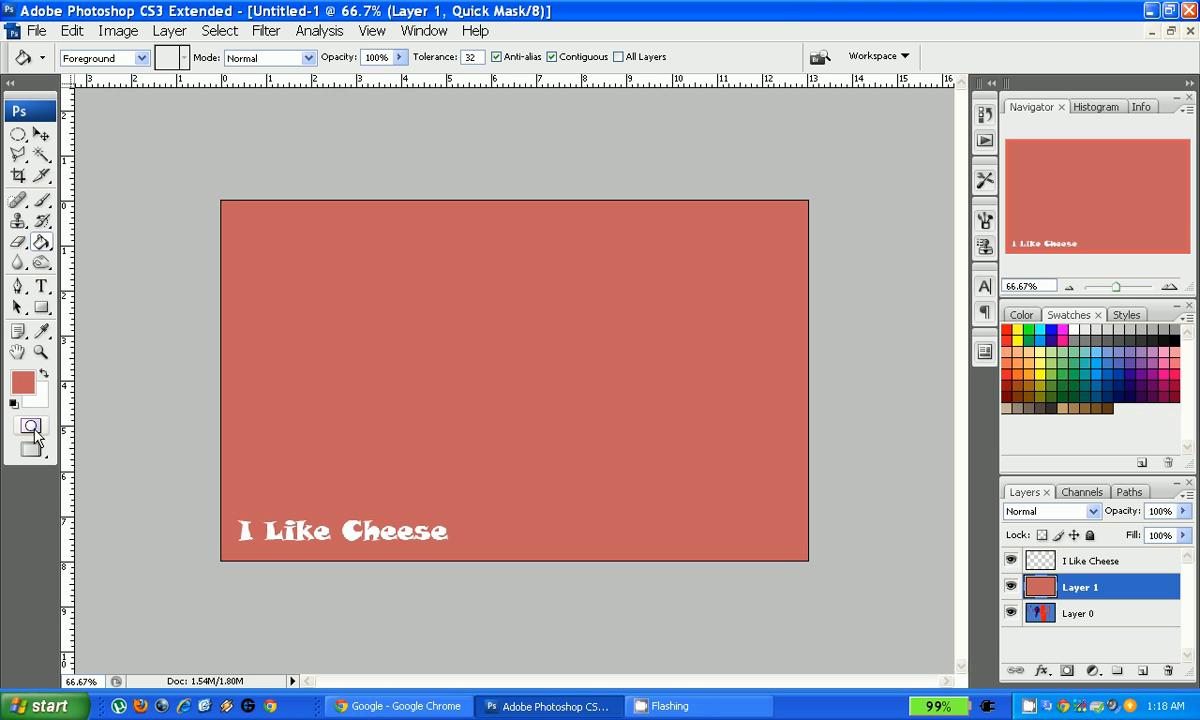
{"action": "left_click", "coordinate": [40, 424]}
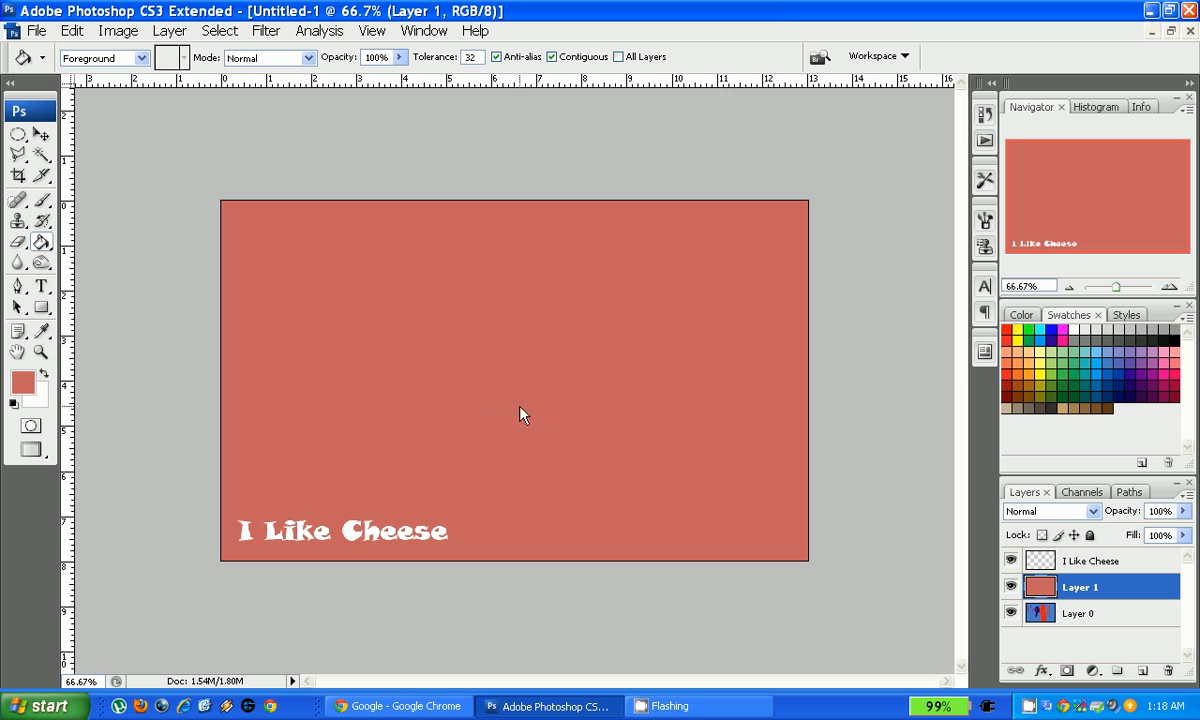
{"action": "key", "text": "ctrl+a"}
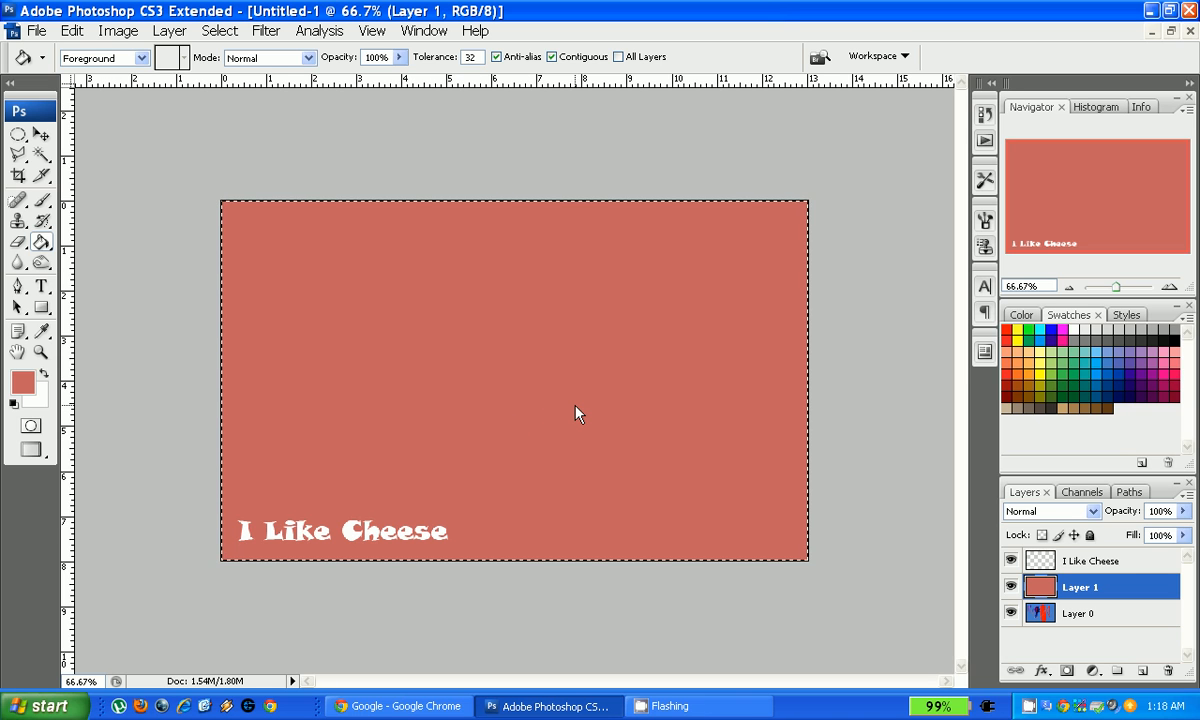
{"action": "key", "text": "Delete"}
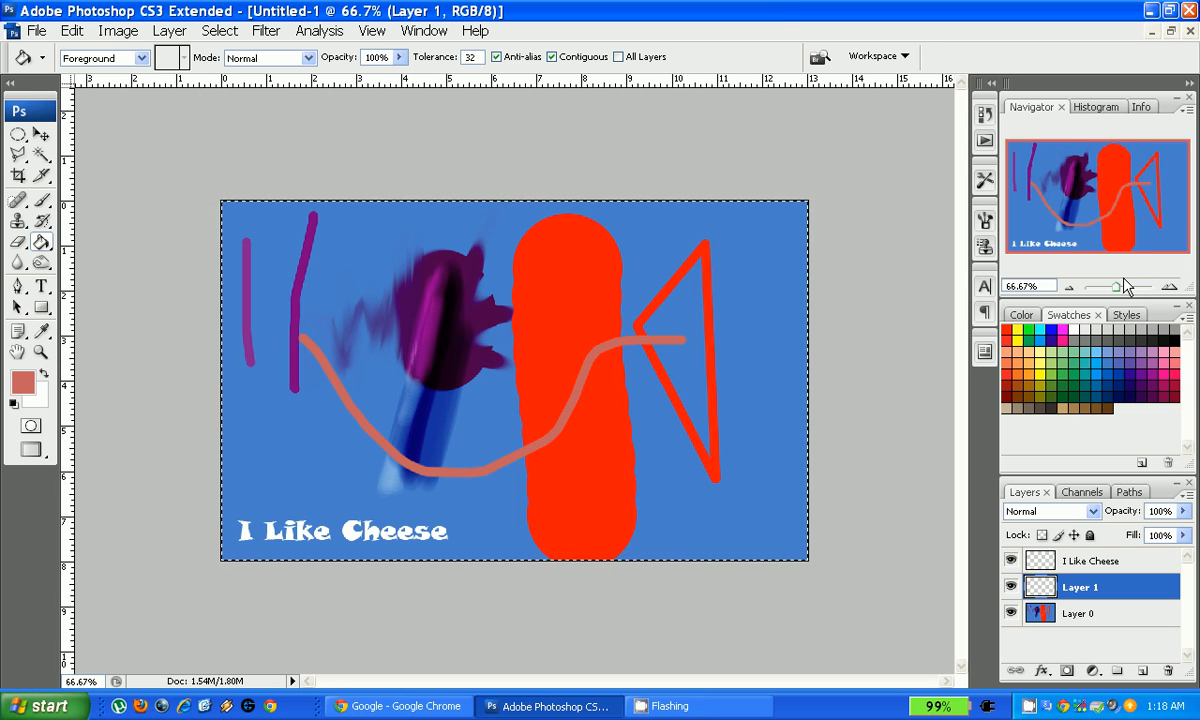
Step: Magnify the canvas to 300.42% with the Navigator and shift the view to the red triangle
{"action": "mouse_move", "coordinate": [1118, 288]}
{"action": "left_mouse_down"}
{"action": "mouse_move", "coordinate": [1135, 289]}
{"action": "mouse_move", "coordinate": [1085, 289]}
{"action": "mouse_move", "coordinate": [1129, 289]}
{"action": "left_mouse_up"}
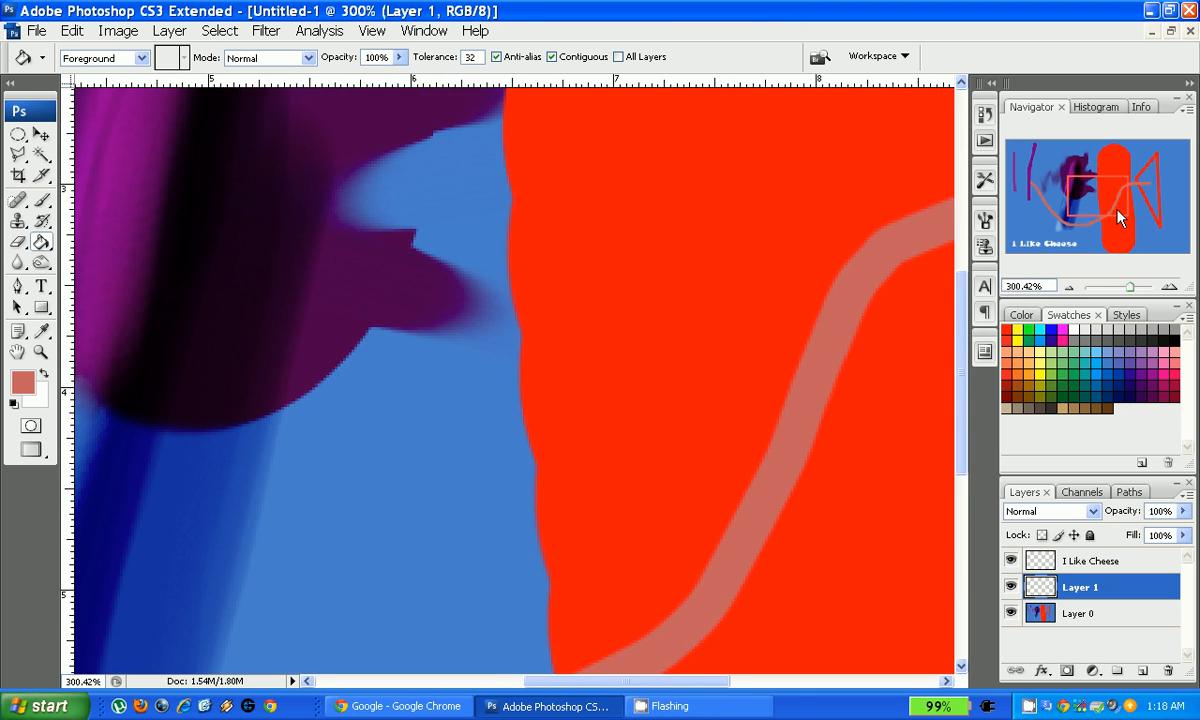
{"action": "left_click_drag", "start_coordinate": [1117, 210], "coordinate": [1180, 202]}
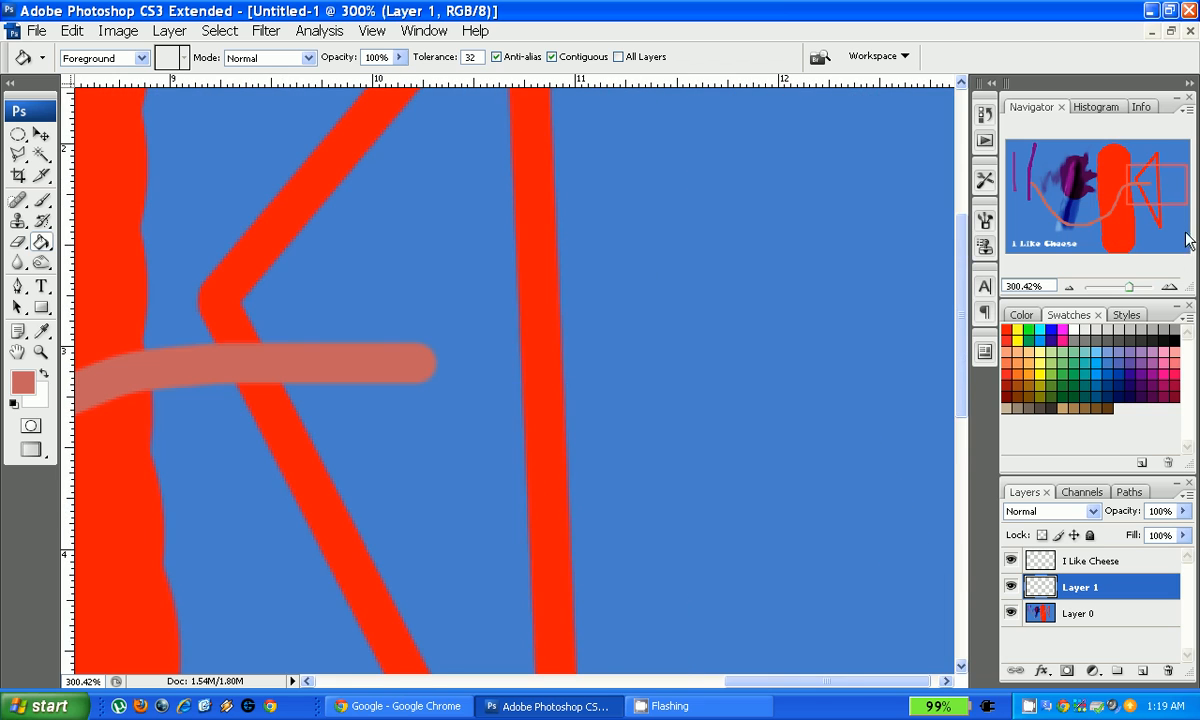
Step: Reduce the canvas magnification to 277.42%, and finish at 100% so the whole image fits in view
{"action": "left_click", "coordinate": [1040, 287]}
{"action": "type", "text": "277.42%"}
{"action": "key", "text": "Return"}
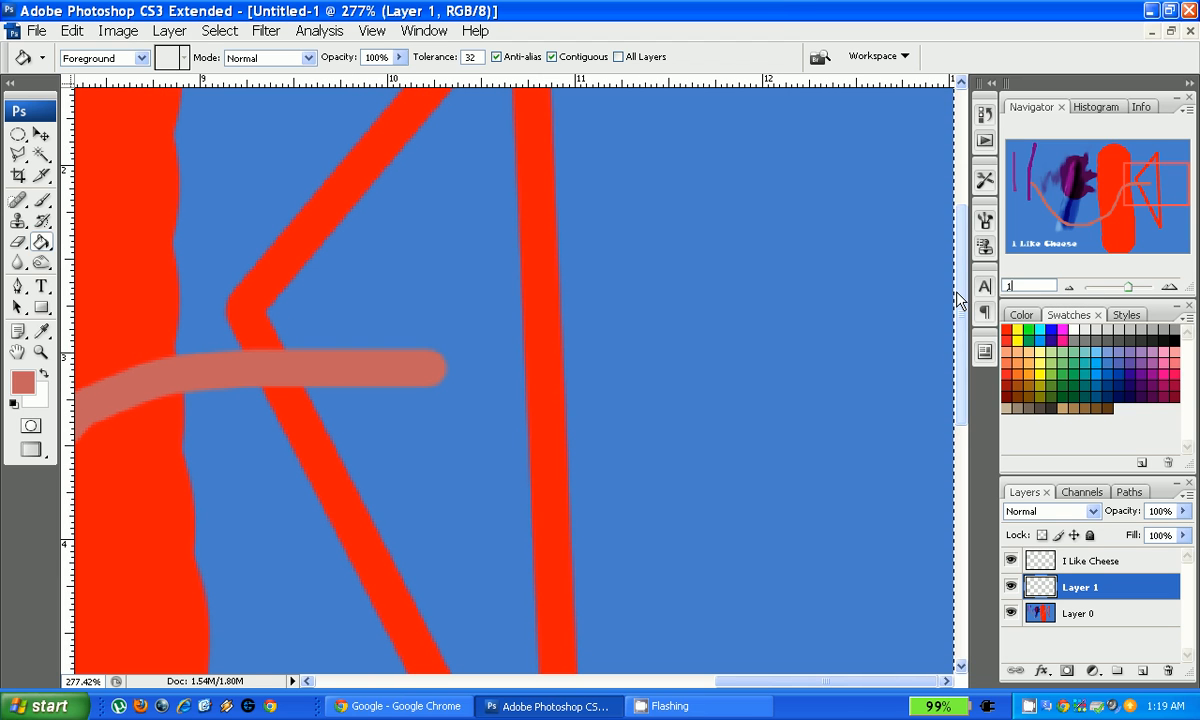
{"action": "key", "text": "ctrl+alt+0"}
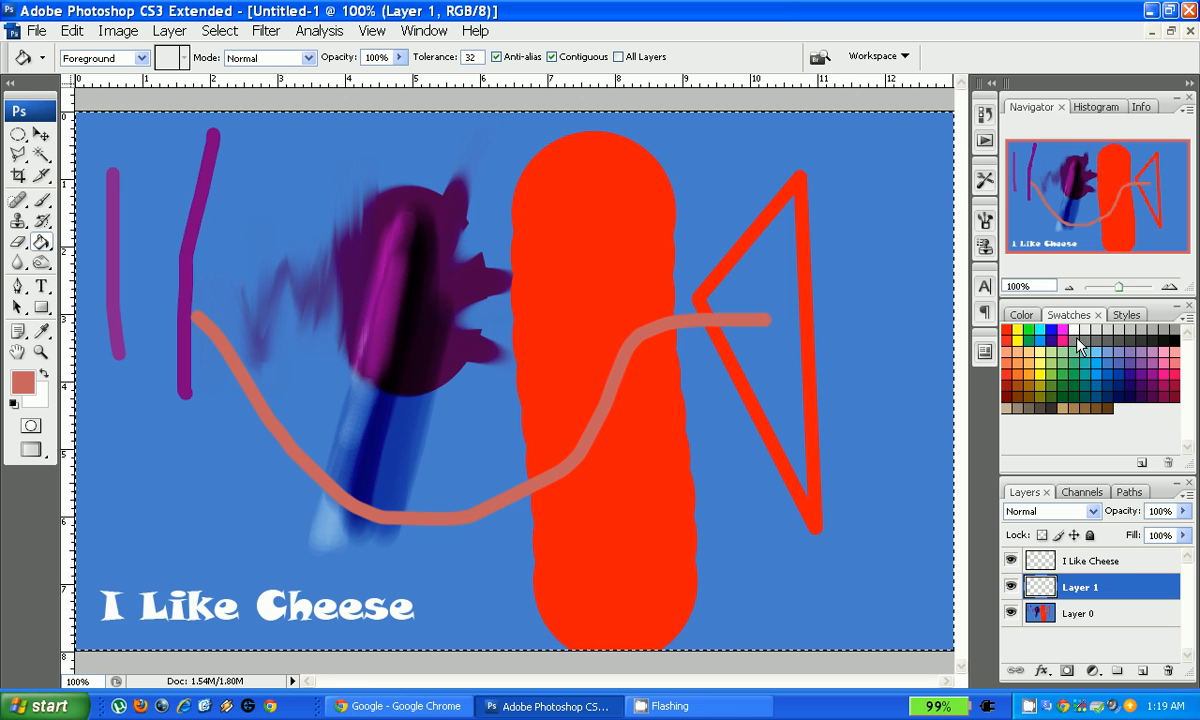
Step: Try several preset swatches as the foreground color, ending with muted violet, and view its RGB sliders before returning to the swatches
{"action": "left_click", "coordinate": [1040, 390]}
{"action": "left_click", "coordinate": [1029, 397]}
{"action": "left_click", "coordinate": [1021, 378]}
{"action": "left_click", "coordinate": [1119, 363]}
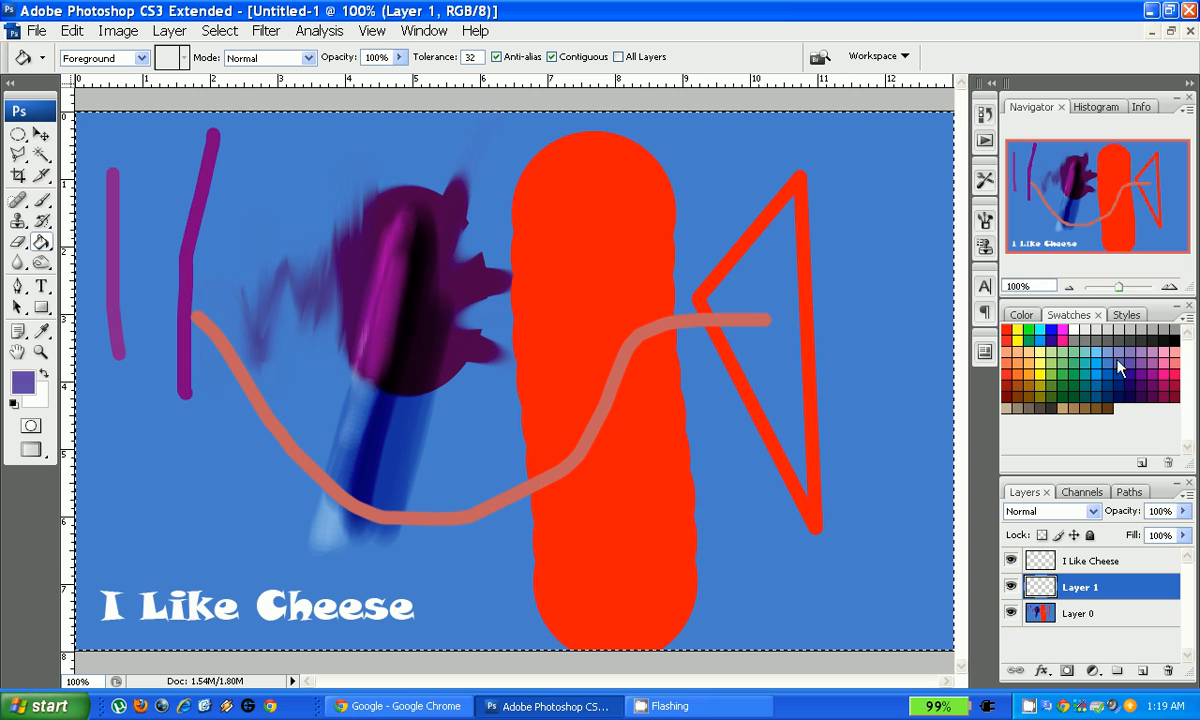
{"action": "left_click", "coordinate": [1021, 314]}
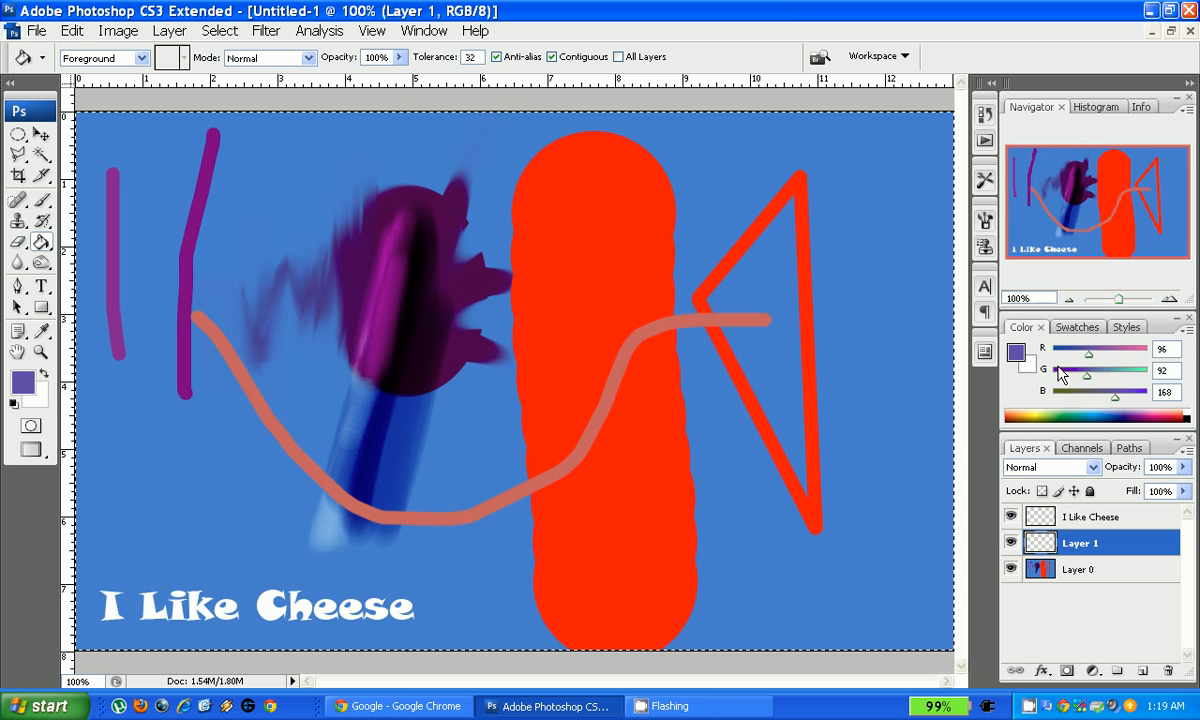
{"action": "left_click", "coordinate": [1095, 328]}
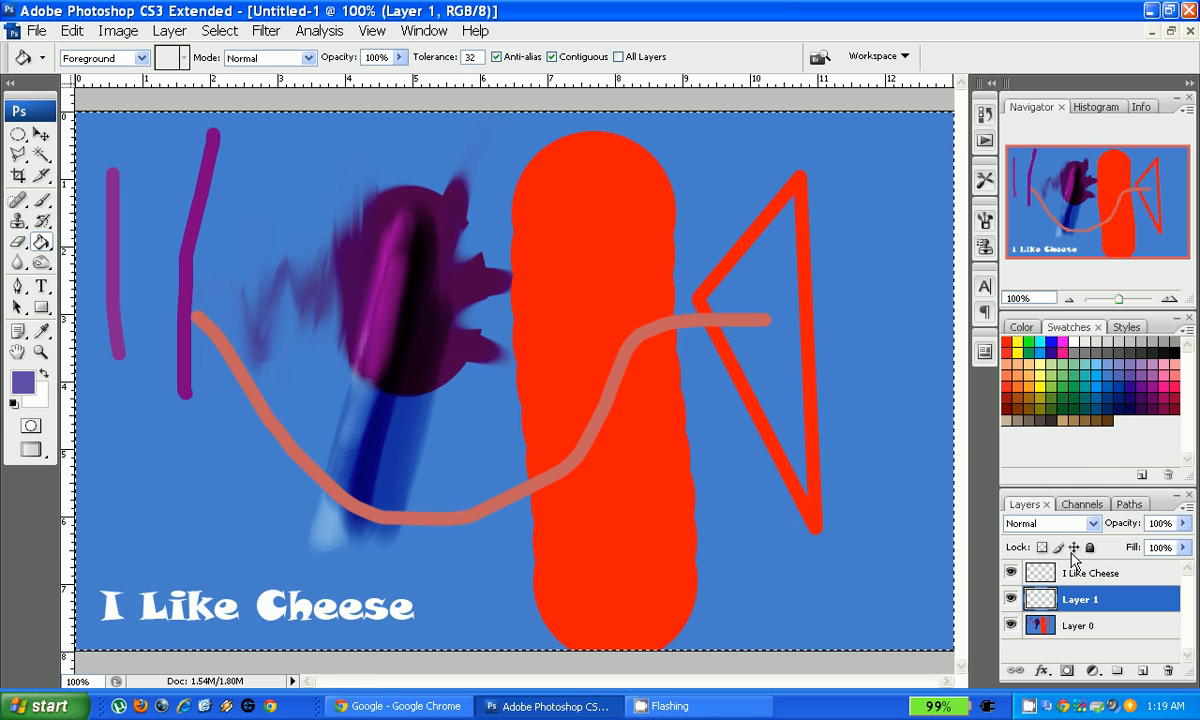
Step: Give the layer list more height by shrinking the swatches area, and activate the Brush tool
{"action": "mouse_move", "coordinate": [1103, 491]}
{"action": "left_mouse_down"}
{"action": "mouse_move", "coordinate": [1103, 442]}
{"action": "mouse_move", "coordinate": [1105, 505]}
{"action": "left_mouse_up"}
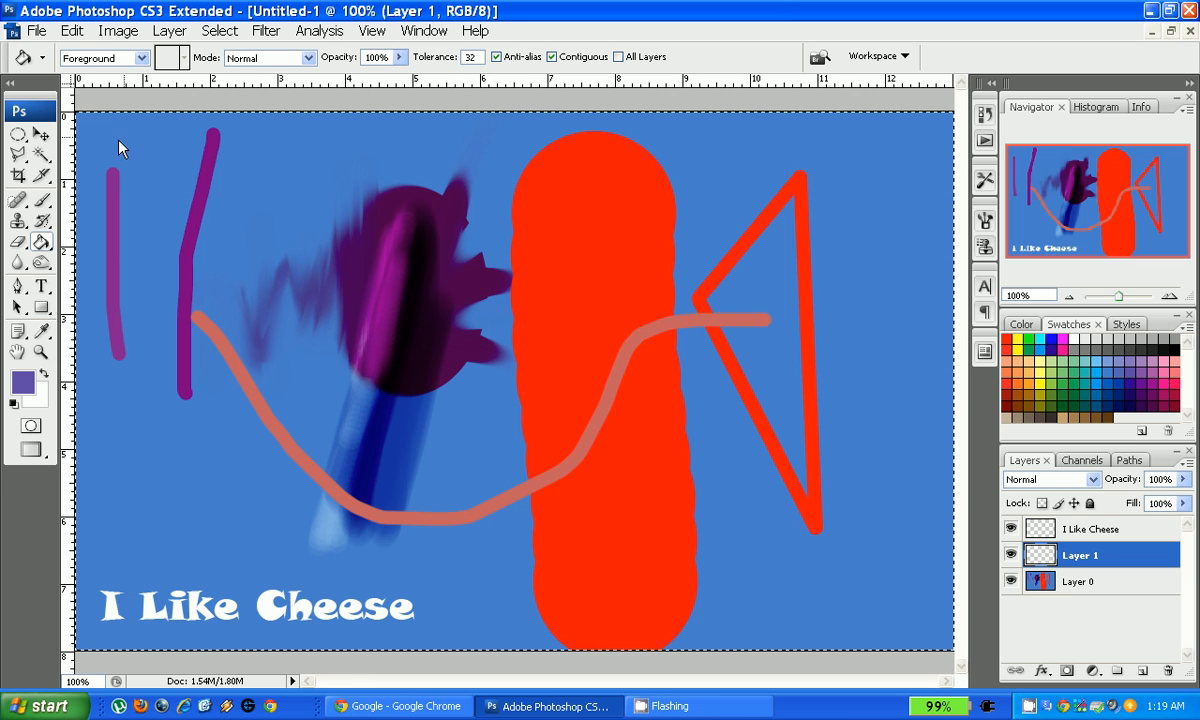
{"action": "key", "text": "b"}
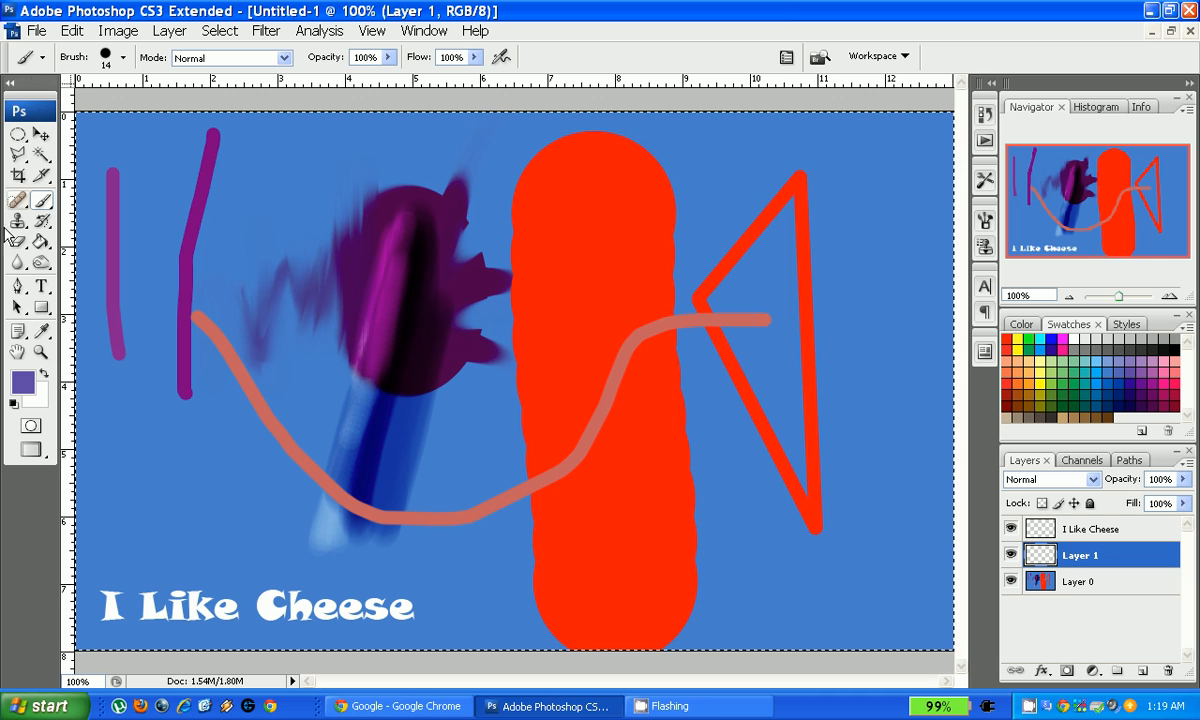